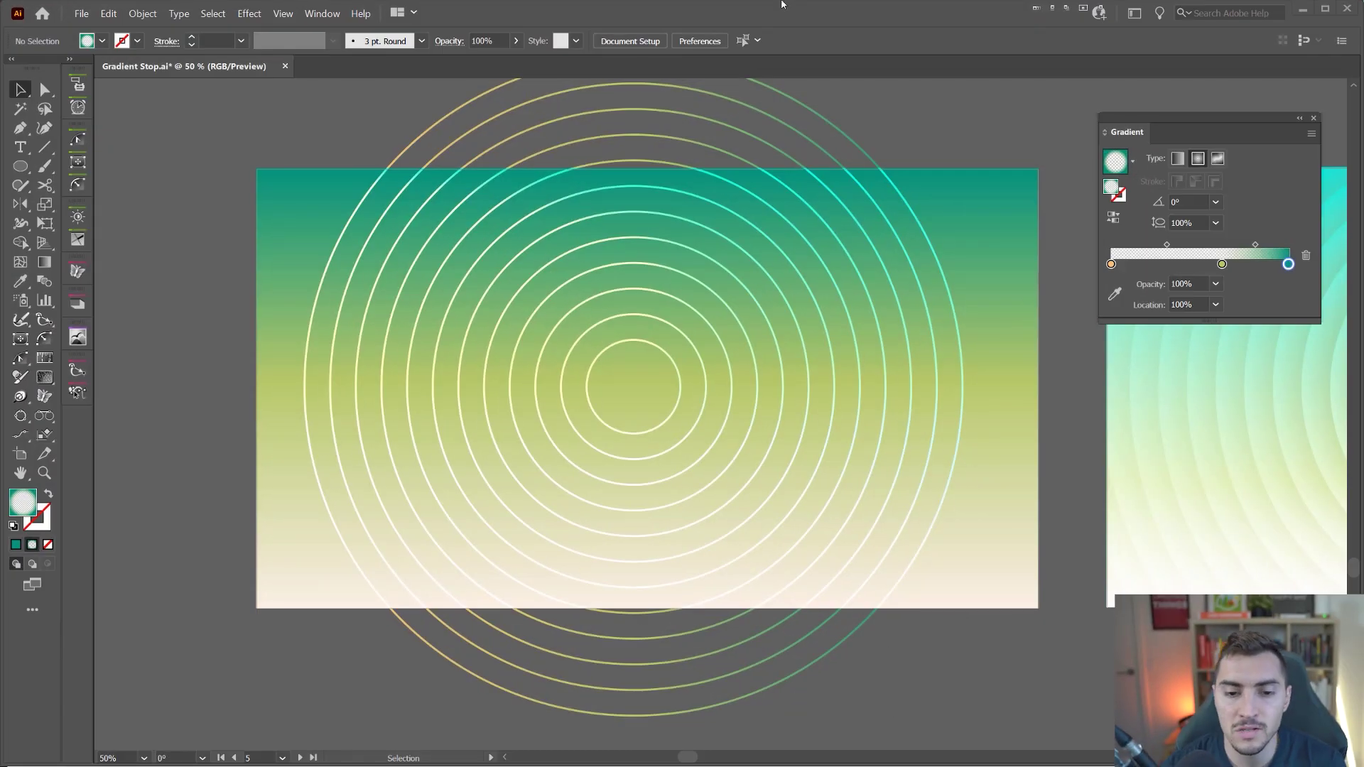
Step: Duplicate the artboard holding the green gradient and concentric rings, placing the copy directly below the original
left_click_drag(649, 212, 693, 246)
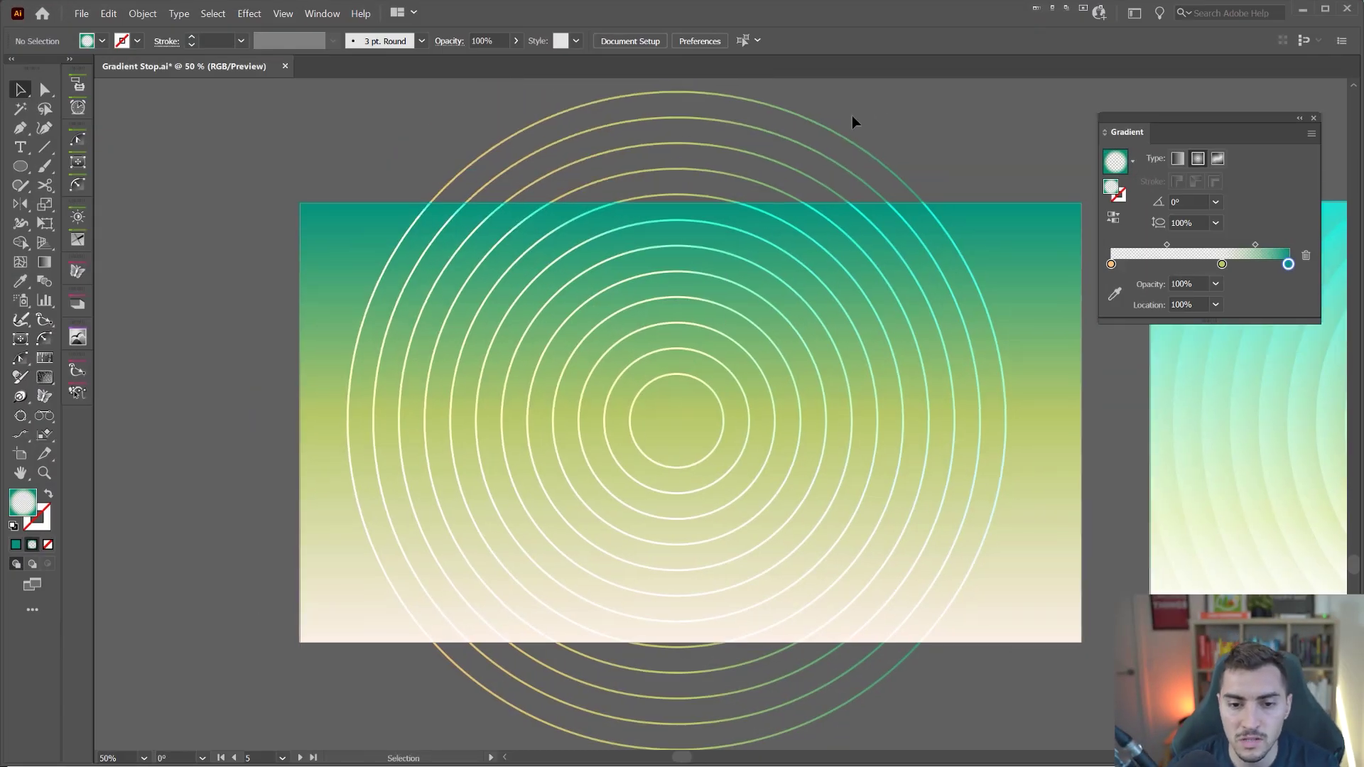
key("Tab")
left_click_drag(696, 318, 723, 328)
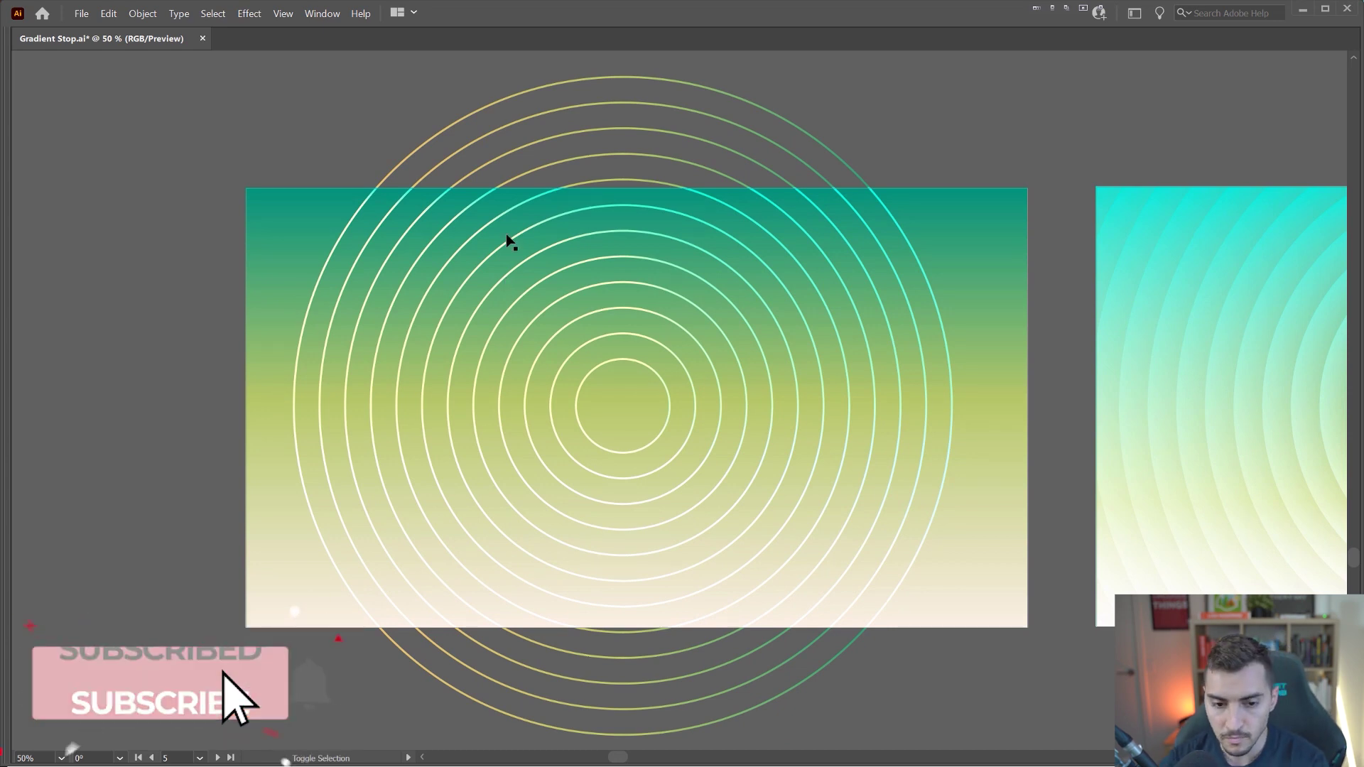
key("shift+o")
scroll(669, 241, "down", 1)
left_click_drag(675, 457, 688, 317)
left_click_drag(739, 145, 743, 567)
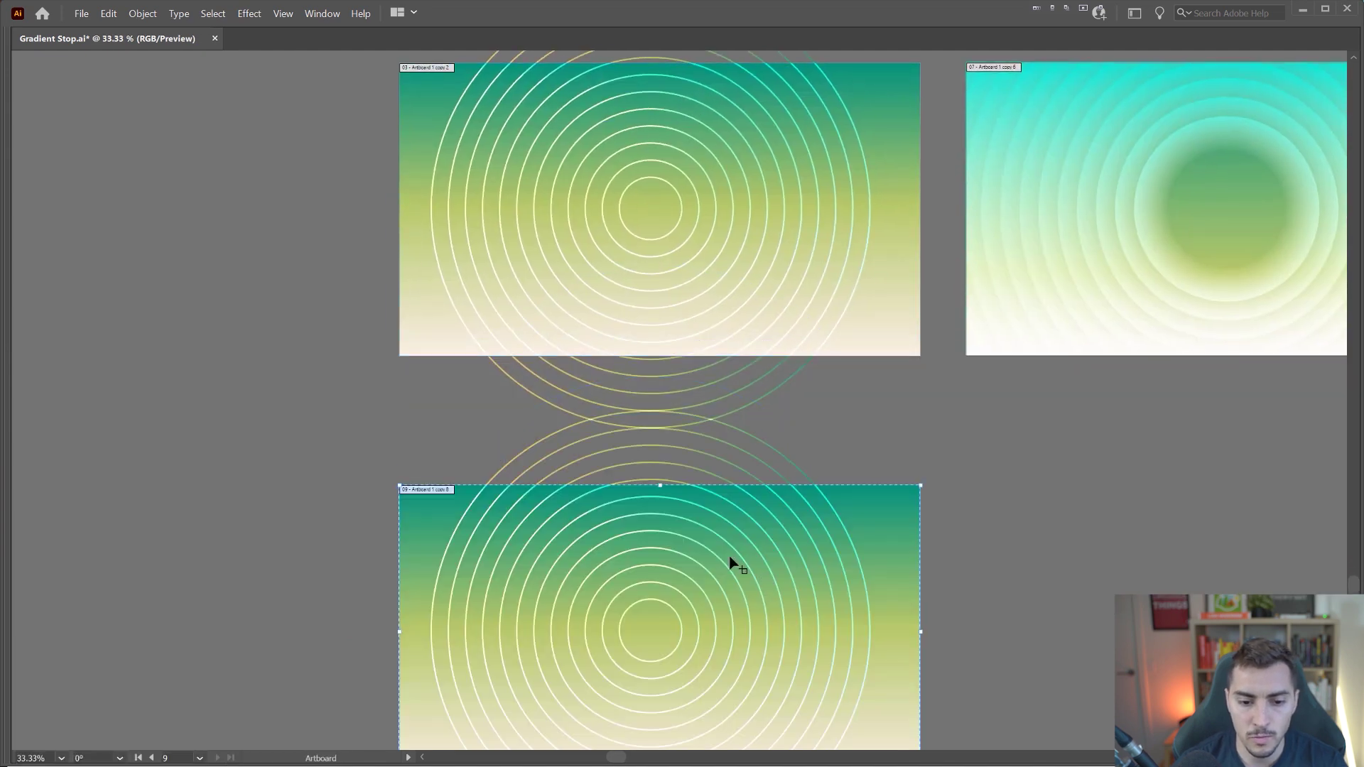
Step: Delete the concentric rings from the duplicated artboard, keeping only its gradient background
scroll(746, 568, "down", 2)
key("v")
left_click(718, 366)
key("Delete")
key("Tab")
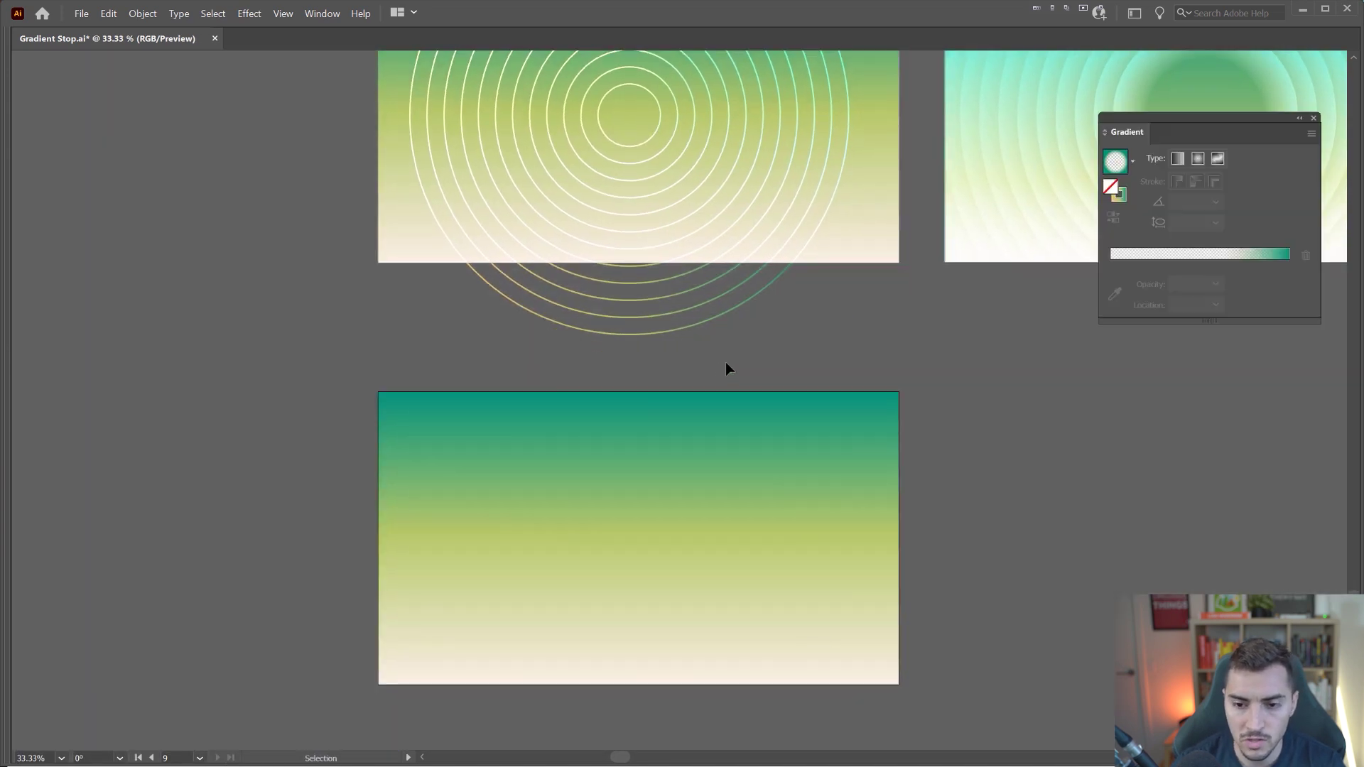
Step: Examine the current stroke gradient and the gradient fill of the background rectangle on the duplicated artboard
scroll(808, 335, "up", 1)
left_click_drag(830, 449, 849, 256)
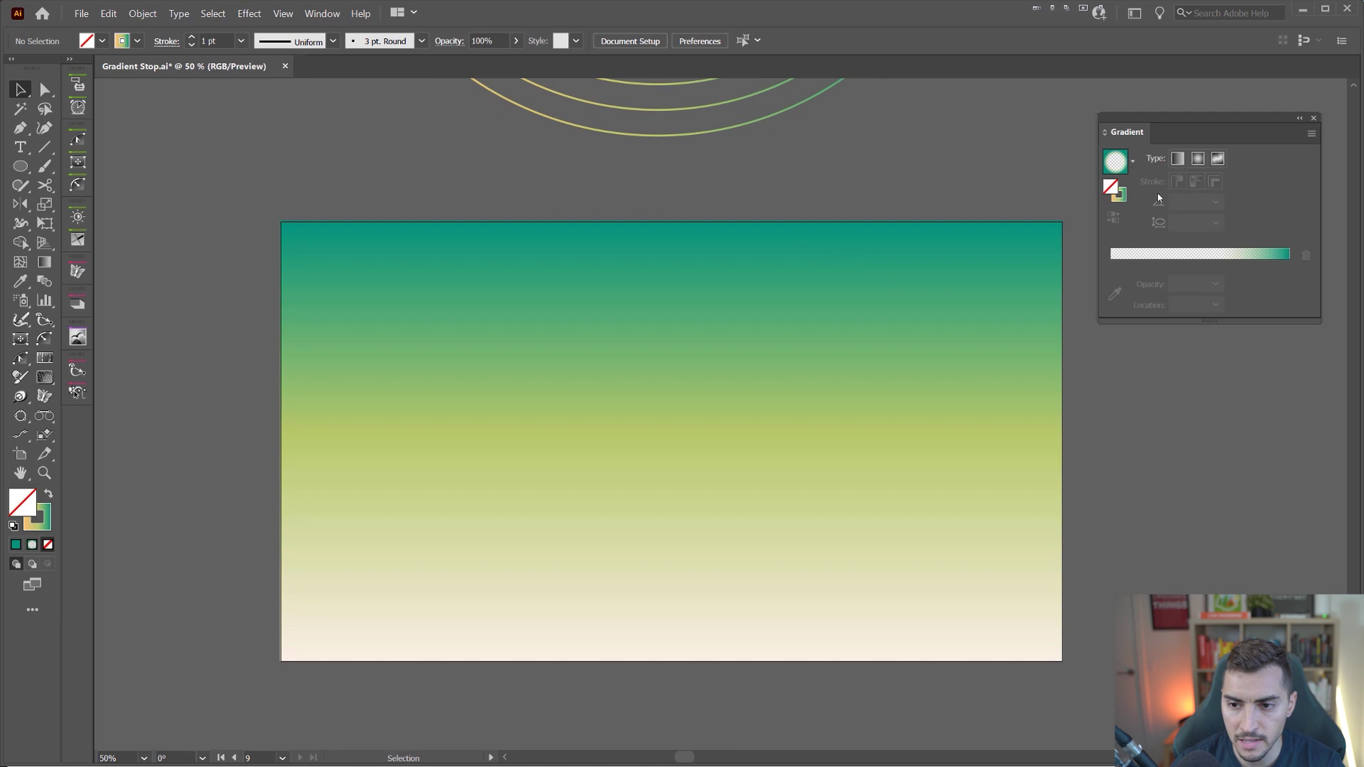
left_click(1121, 195)
left_click_drag(1165, 131, 721, 262)
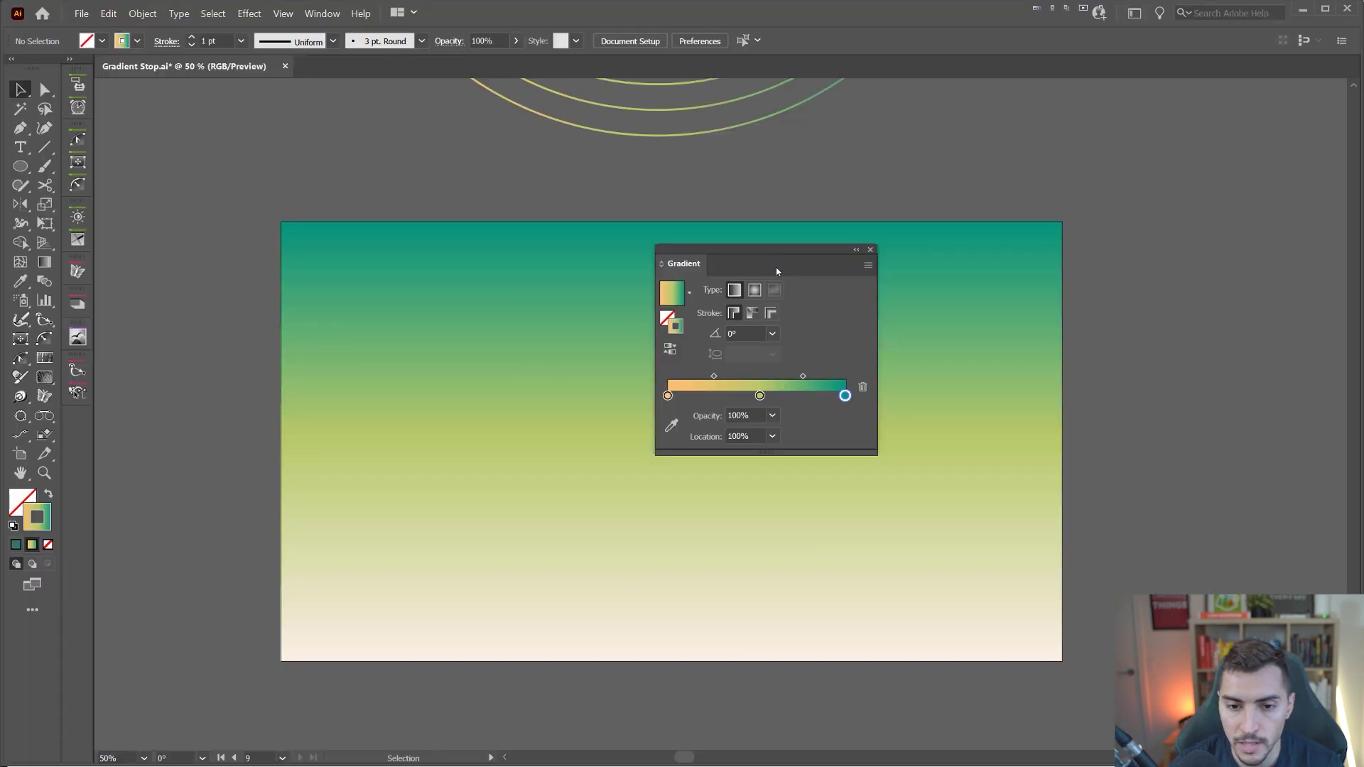
left_click_drag(743, 175, 1221, 238)
left_click(1065, 213)
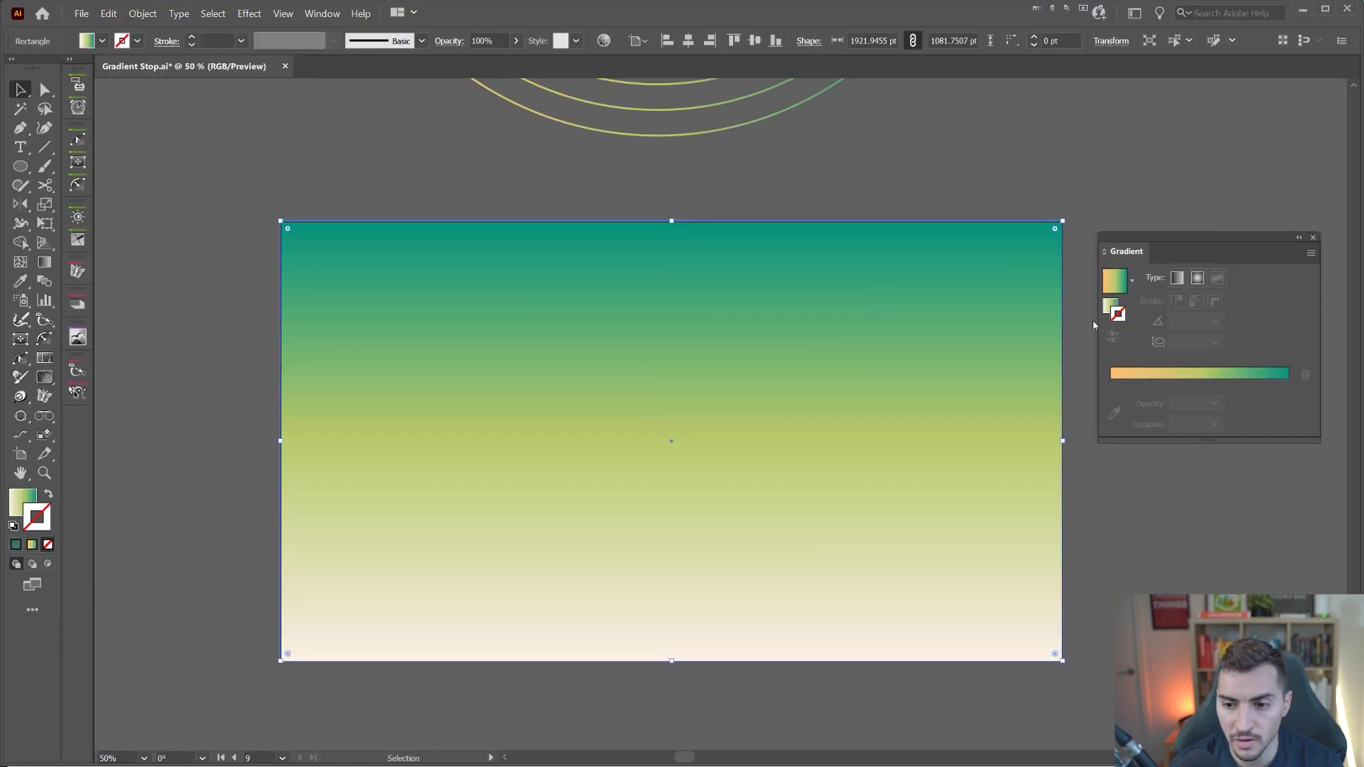
left_click(1151, 338)
left_click(718, 201)
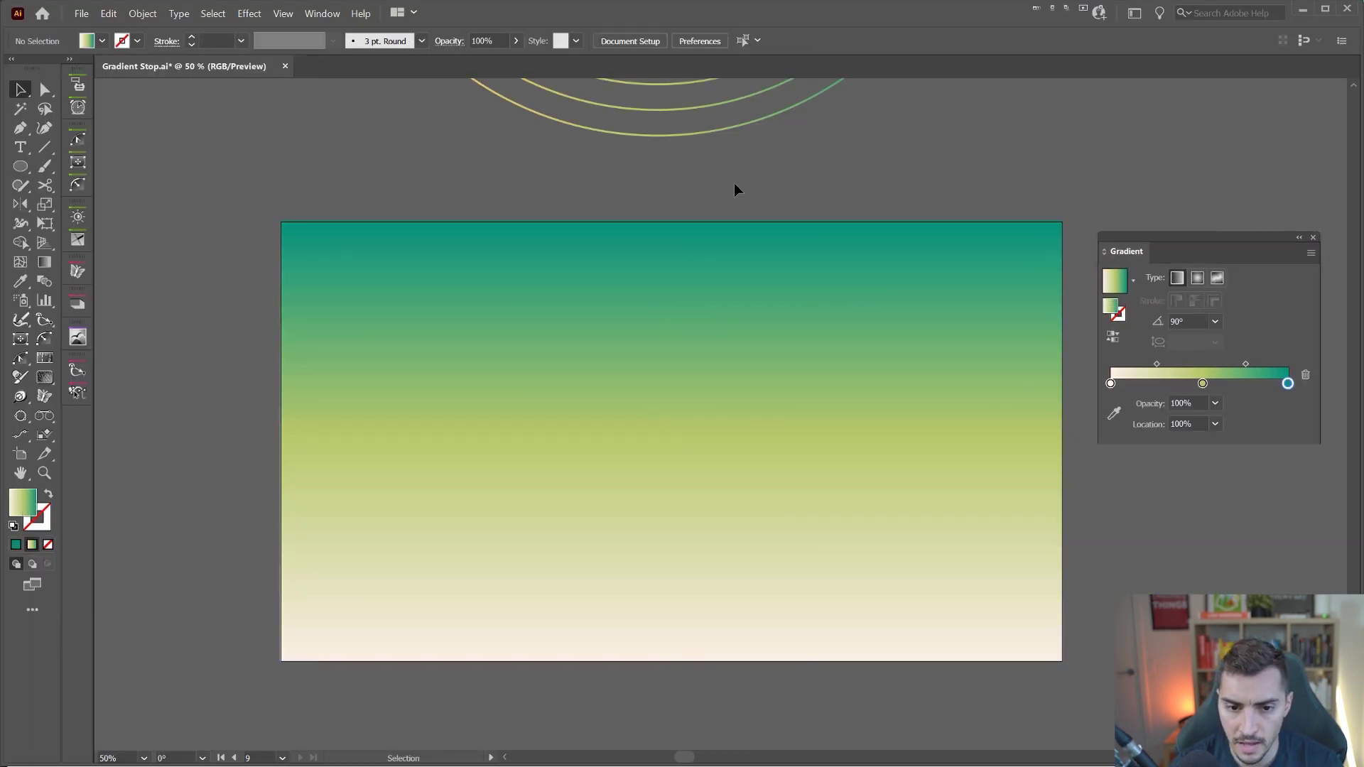
Step: Draw a circle about 228 pt wide at the center of the gradient background, with no fill and a 5 pt white stroke
key("l")
left_click_drag(680, 439, 721, 483)
key("d")
key("slash")
key("shift+x")
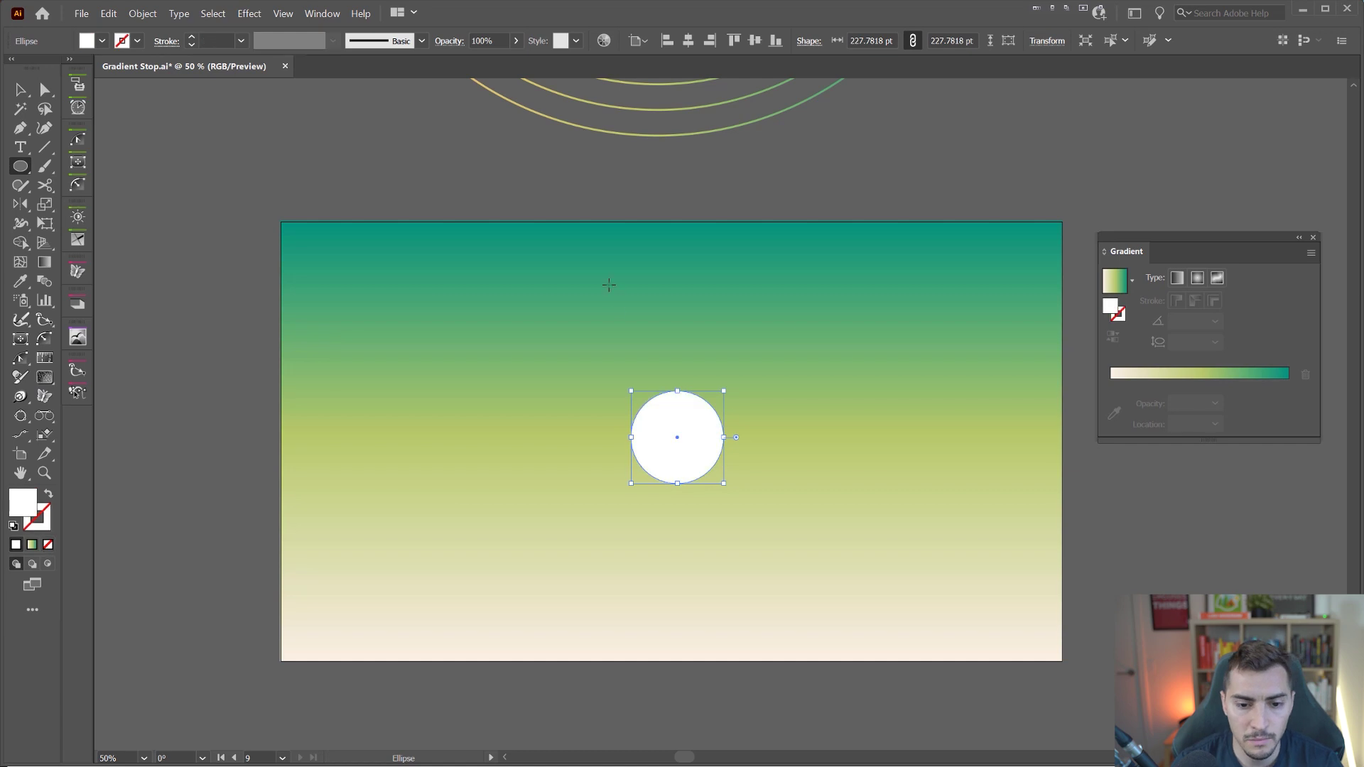
key("shift+x")
left_click(191, 37)
left_click(193, 45)
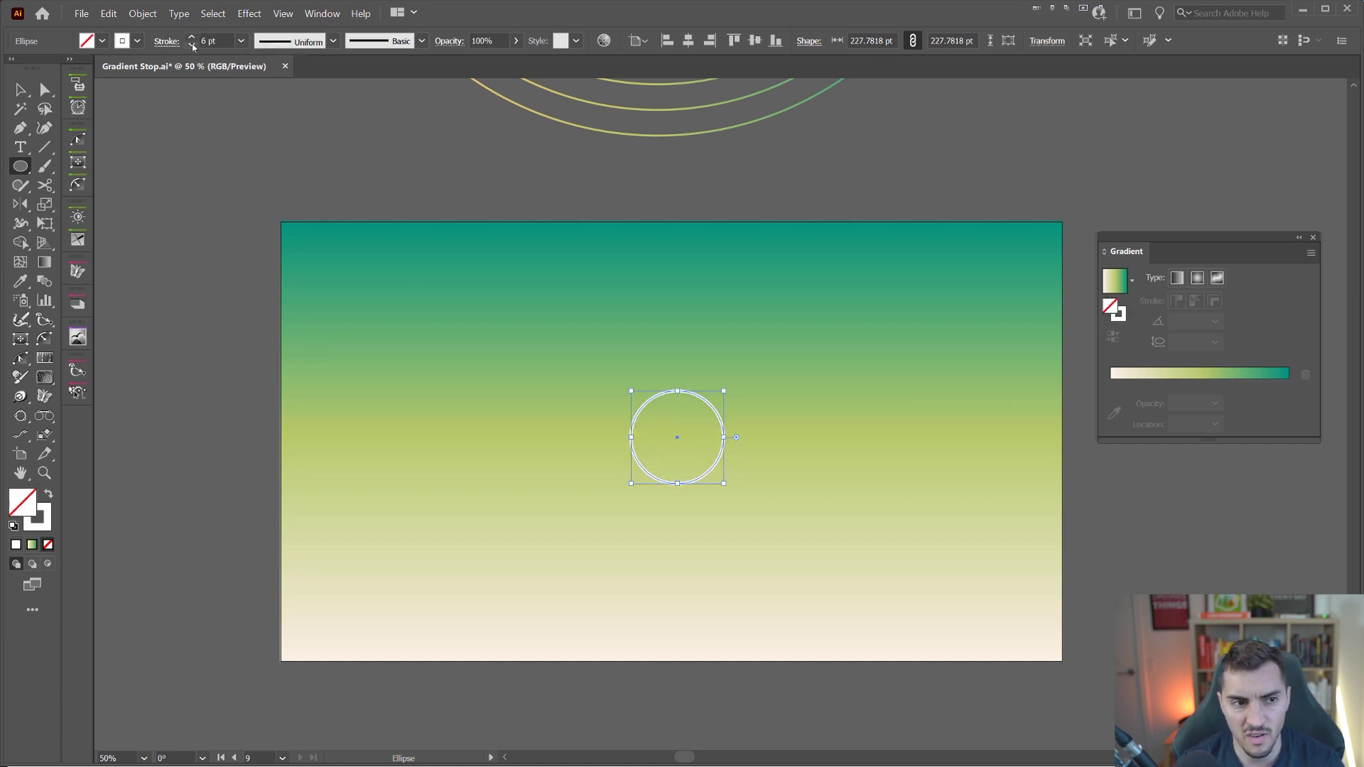
key("v")
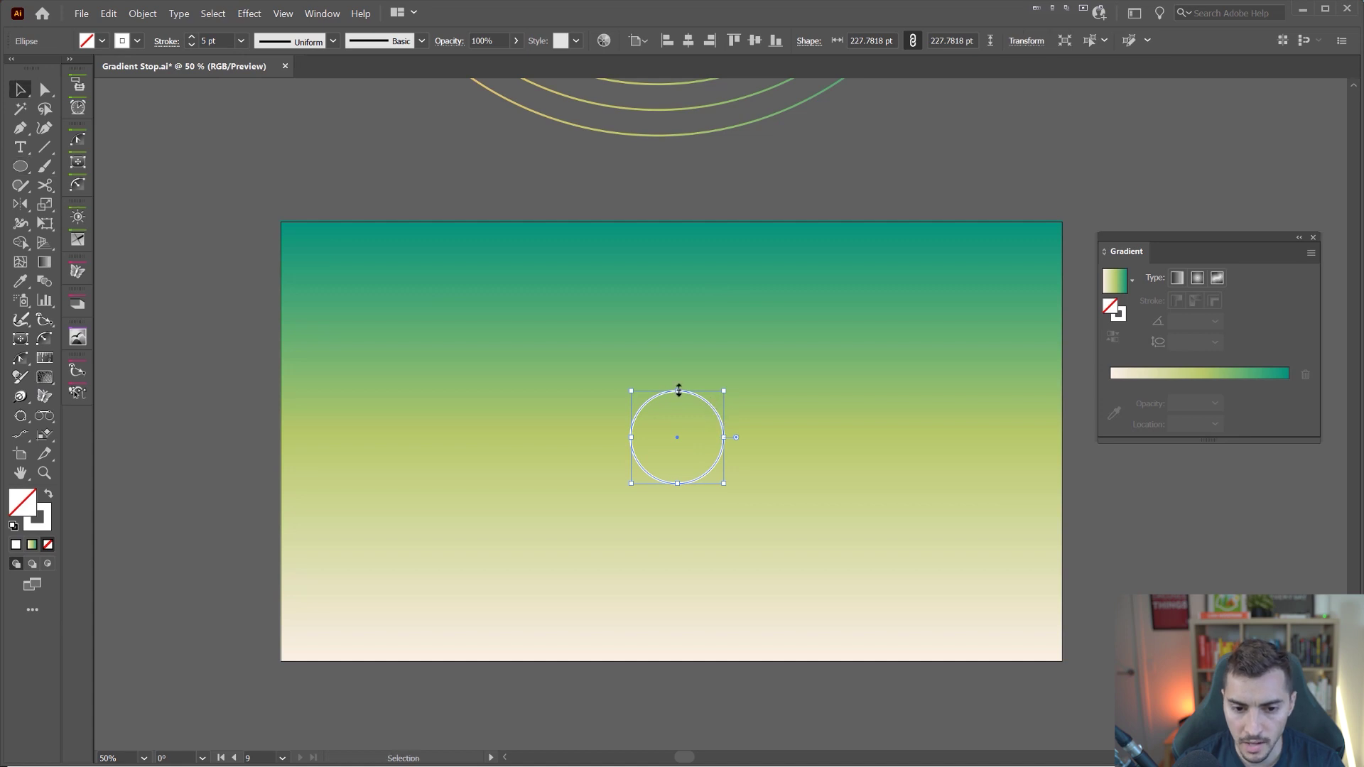
Step: Scale the circle down proportionally about its center to about 152 pt wide
left_click_drag(678, 389, 702, 411)
key("a")
key("v")
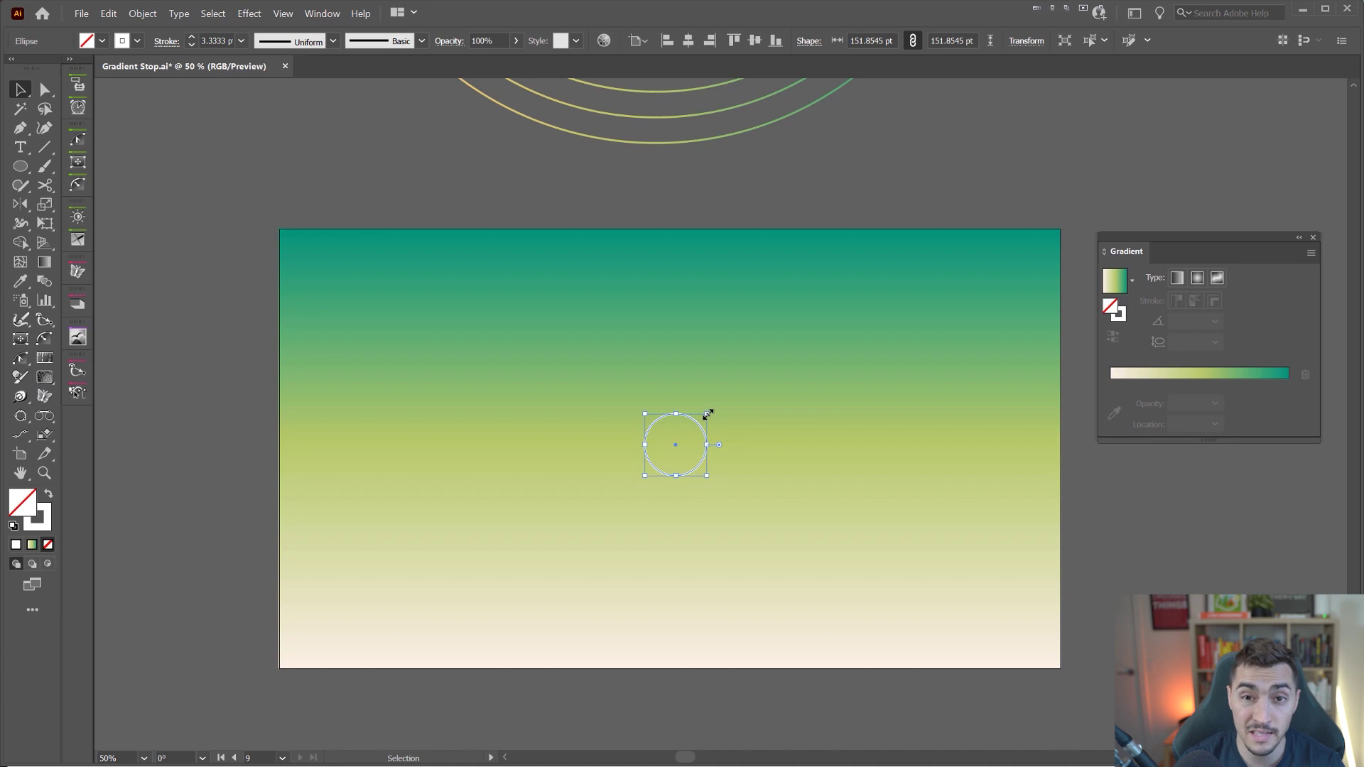
Step: Create a concentric enlarged copy of the circle about 1325 pt wide and match its stroke to the small circle with the Eyedropper
mouse_move(707, 411)
left_mouse_down()
mouse_move(867, 243)
mouse_move(951, 185)
mouse_move(986, 183)
left_mouse_up()
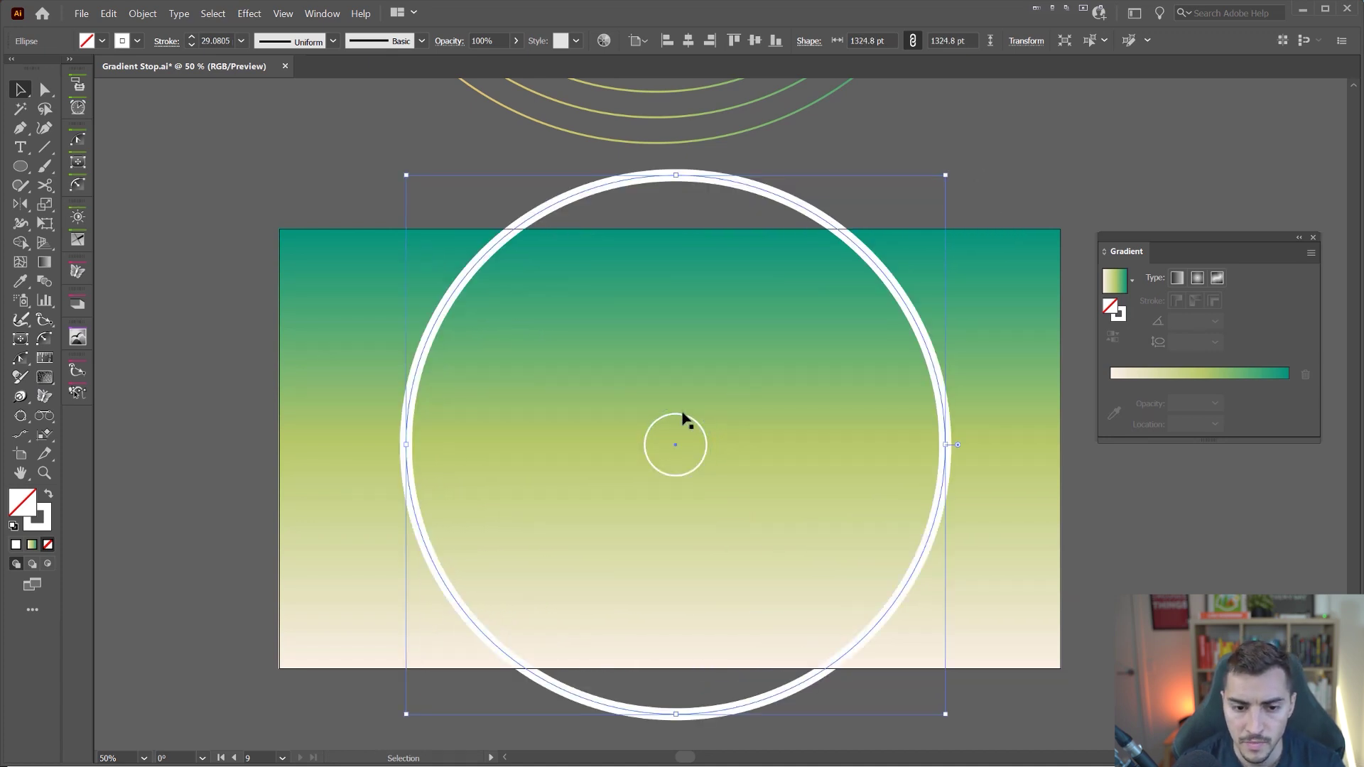
key("i")
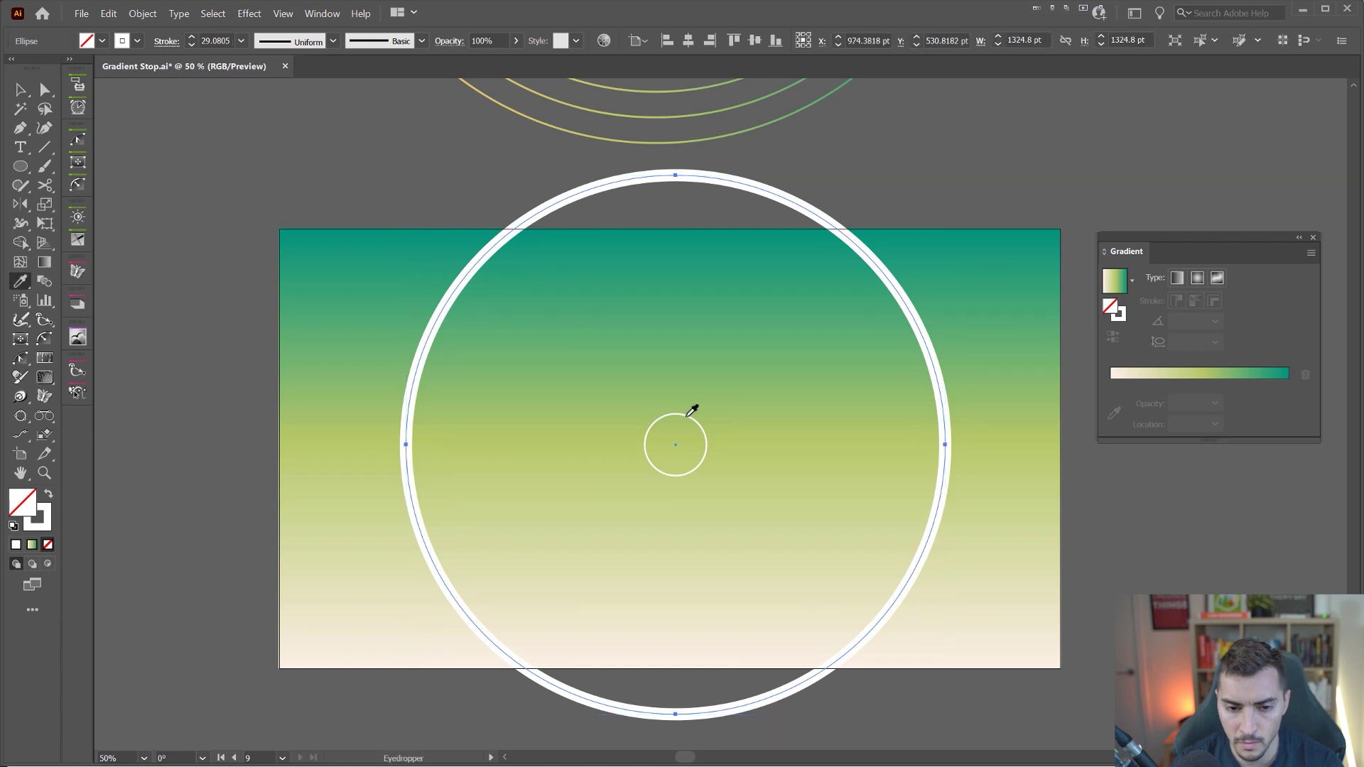
left_click(687, 415)
key("v")
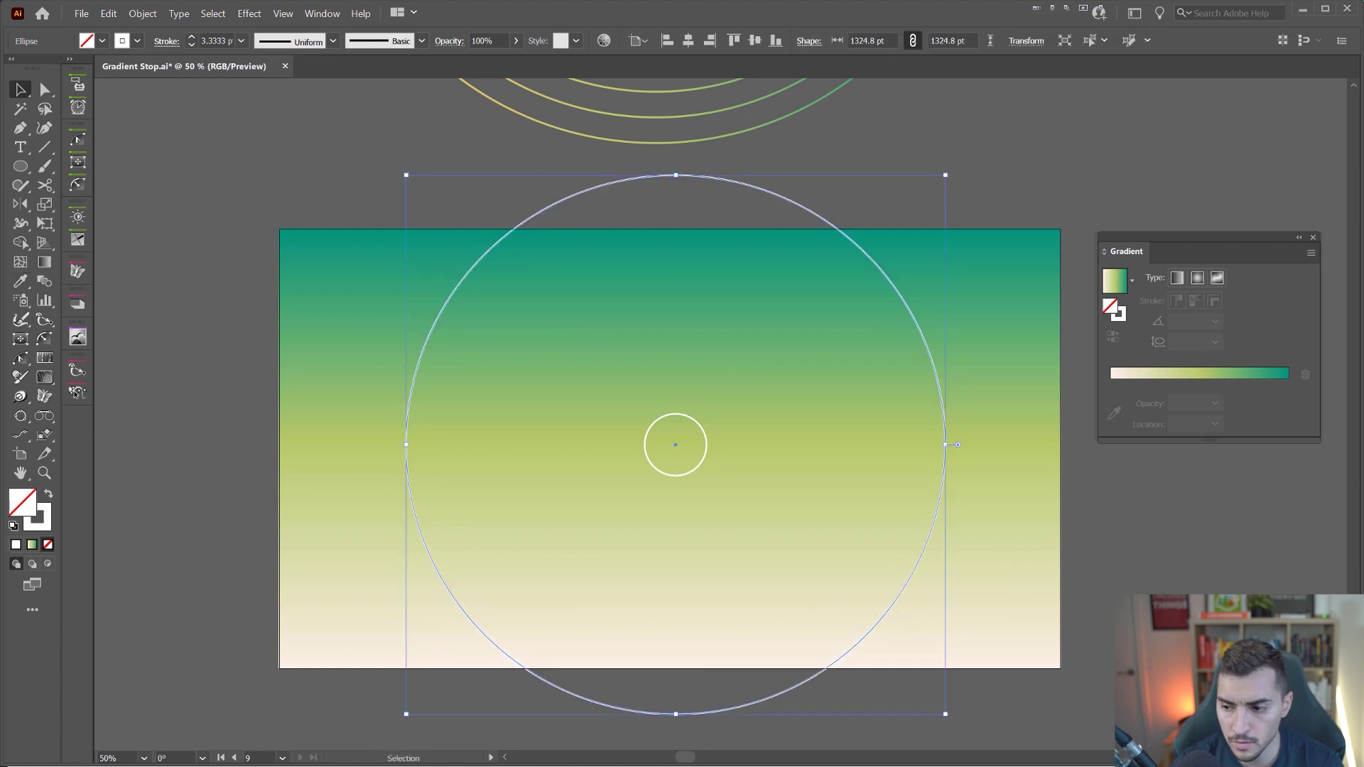
key("ctrl+a")
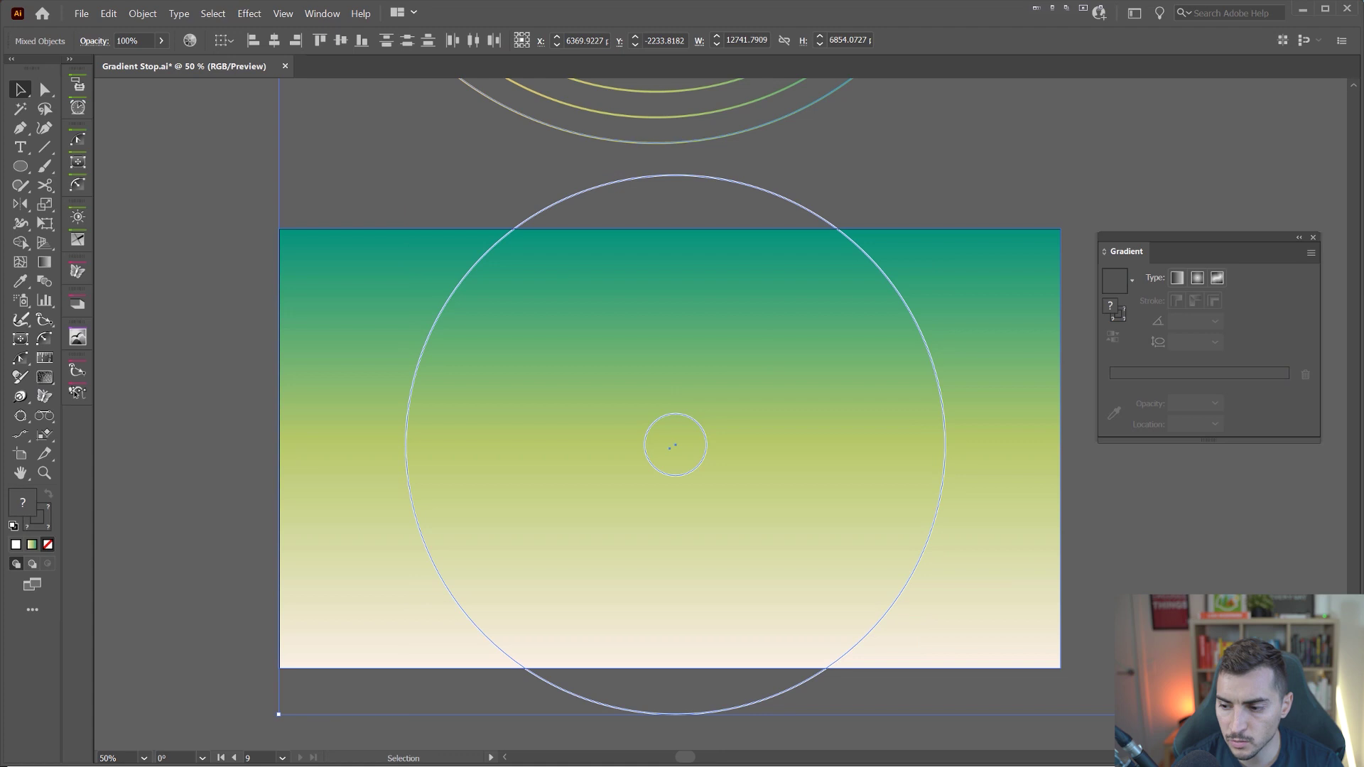
left_click(963, 170)
key("Tab")
left_click_drag(593, 406, 584, 424)
key("ctrl+z")
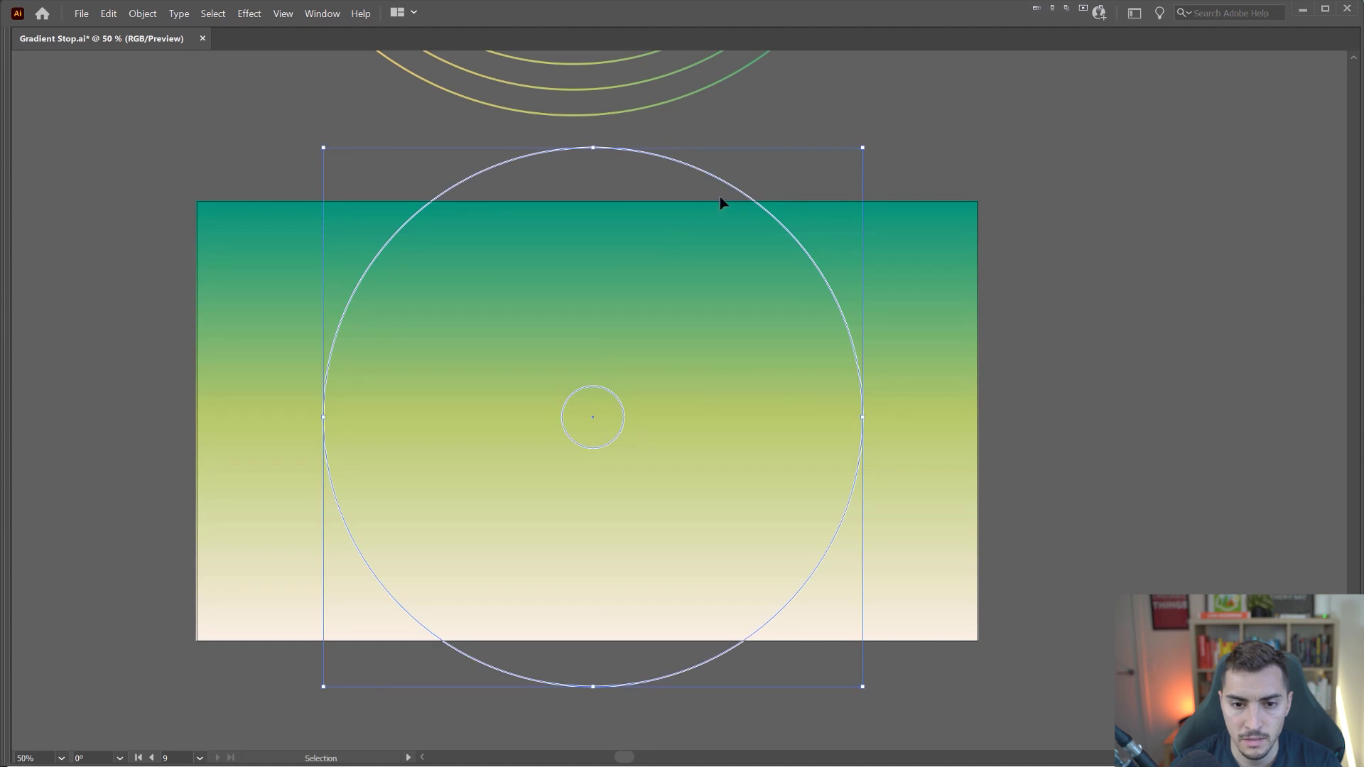
Step: Blend the large outer circle with the small inner circle using the Blend tool
left_click(813, 146)
left_click(609, 398)
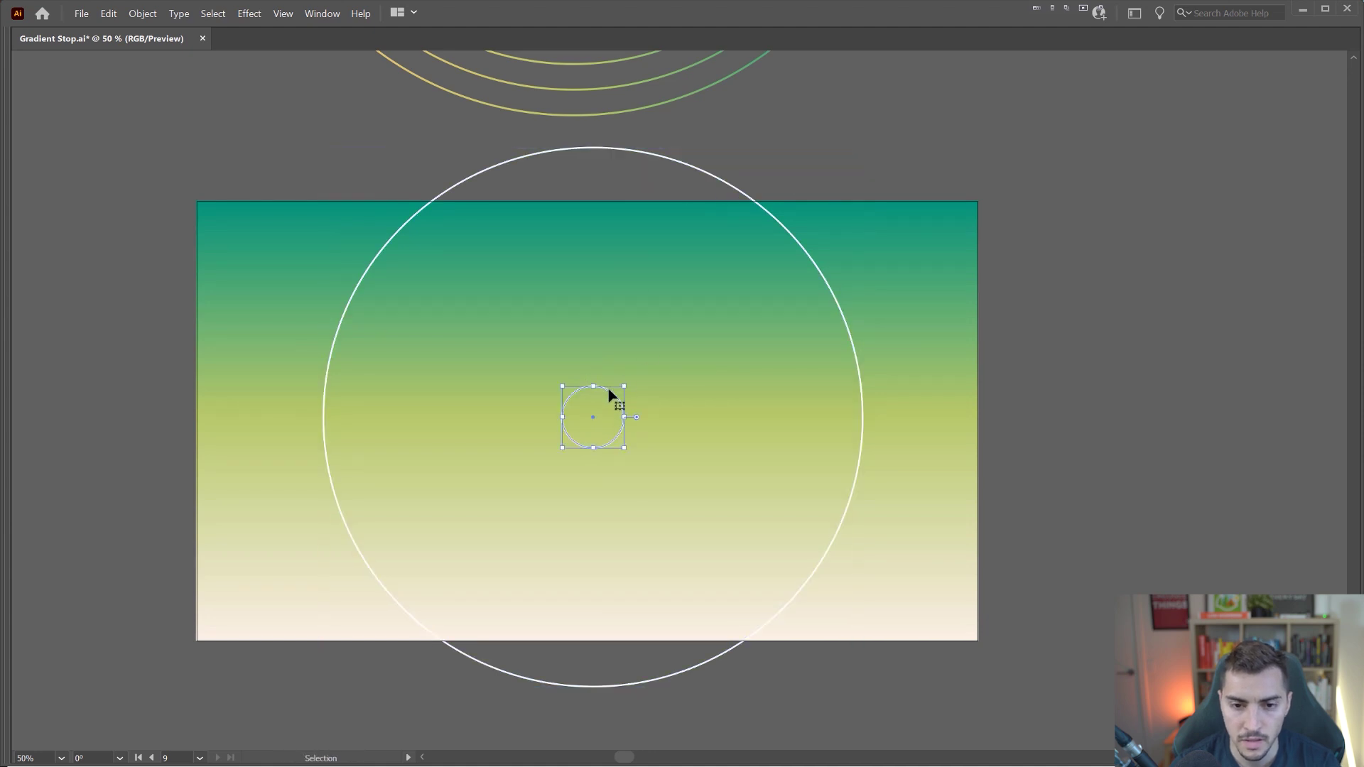
key("w")
left_click(754, 201)
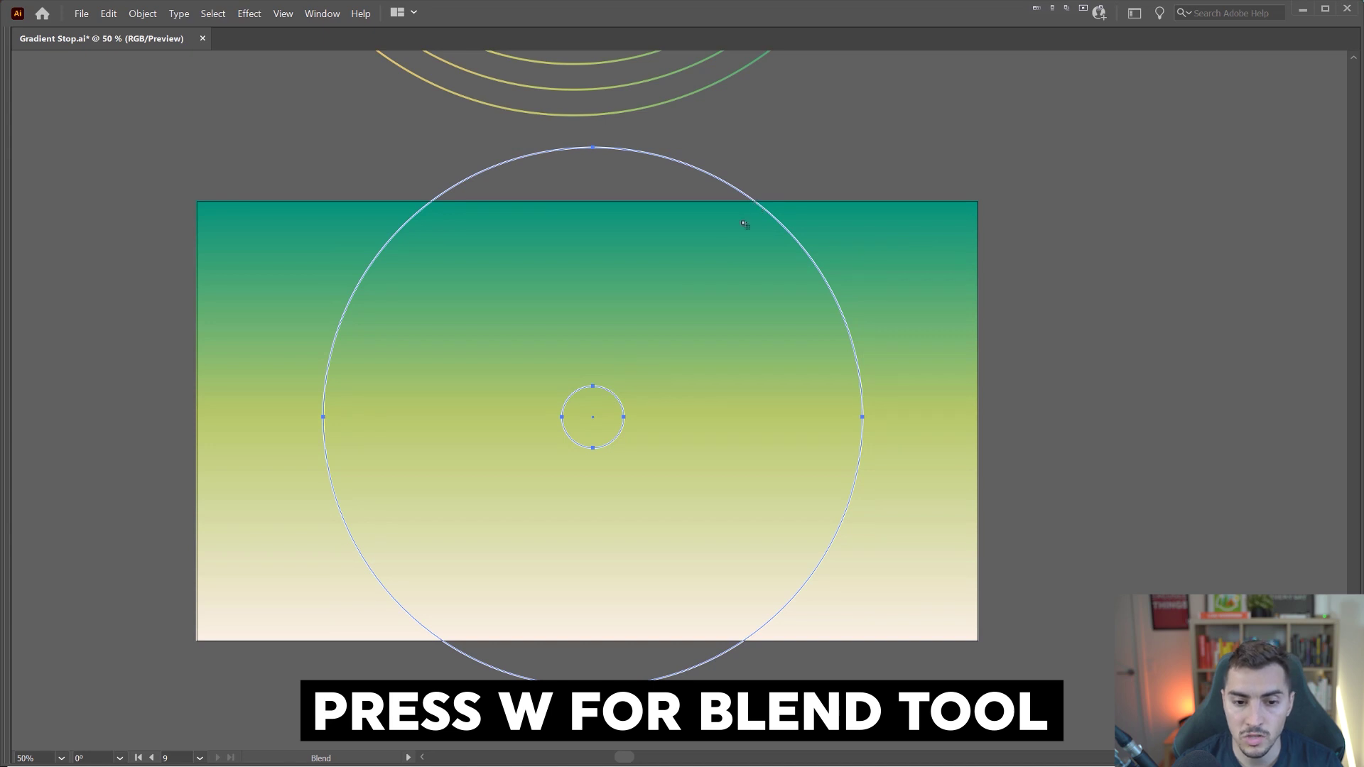
left_click(608, 391)
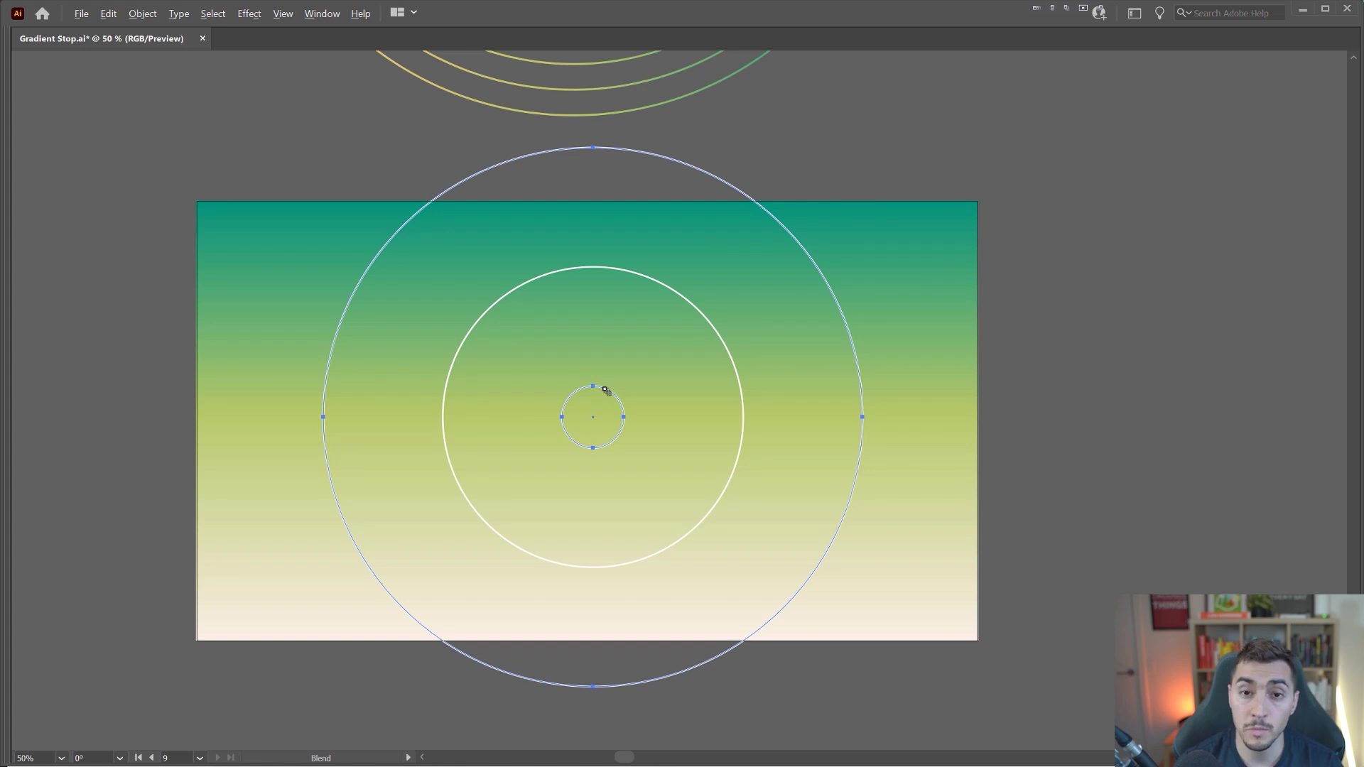
Step: Set the blend's spacing to Specified Steps with 20 steps and apply the blend options
key("Return")
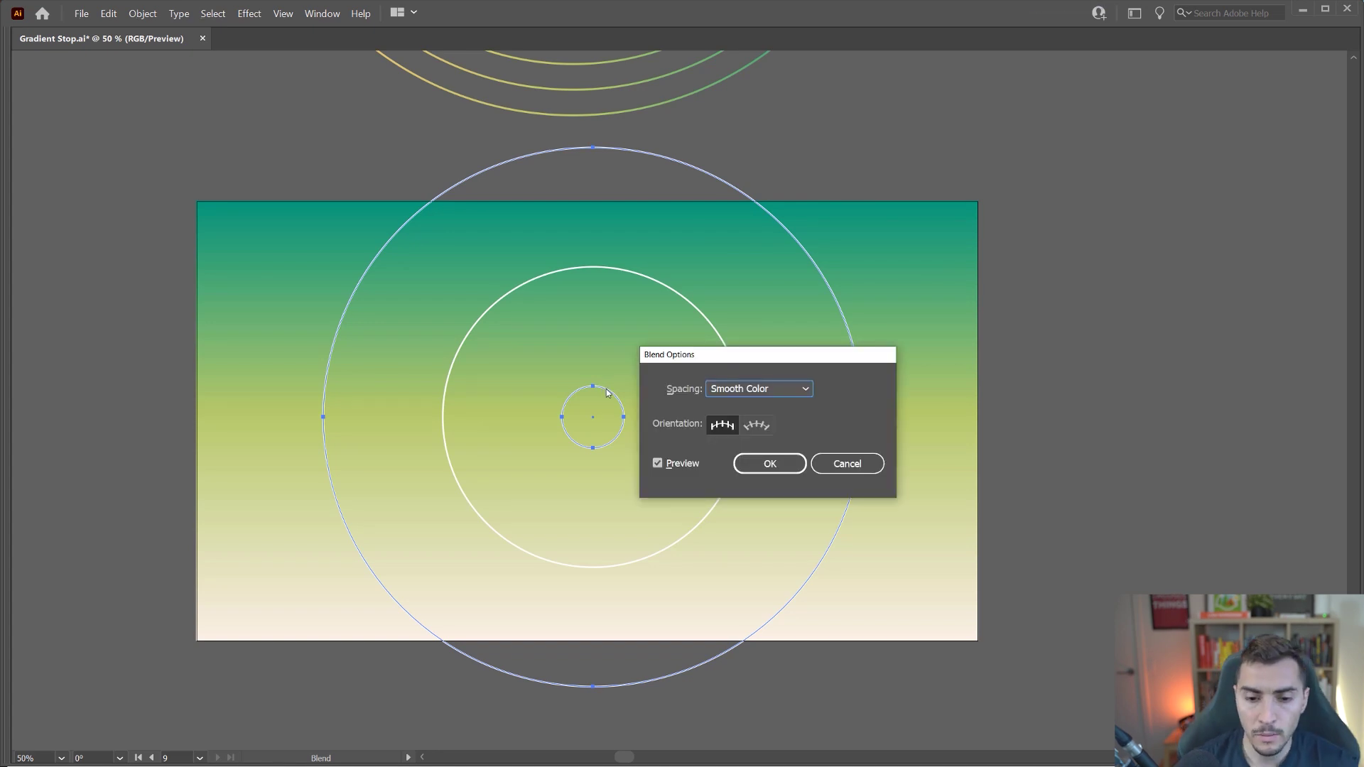
left_click(742, 389)
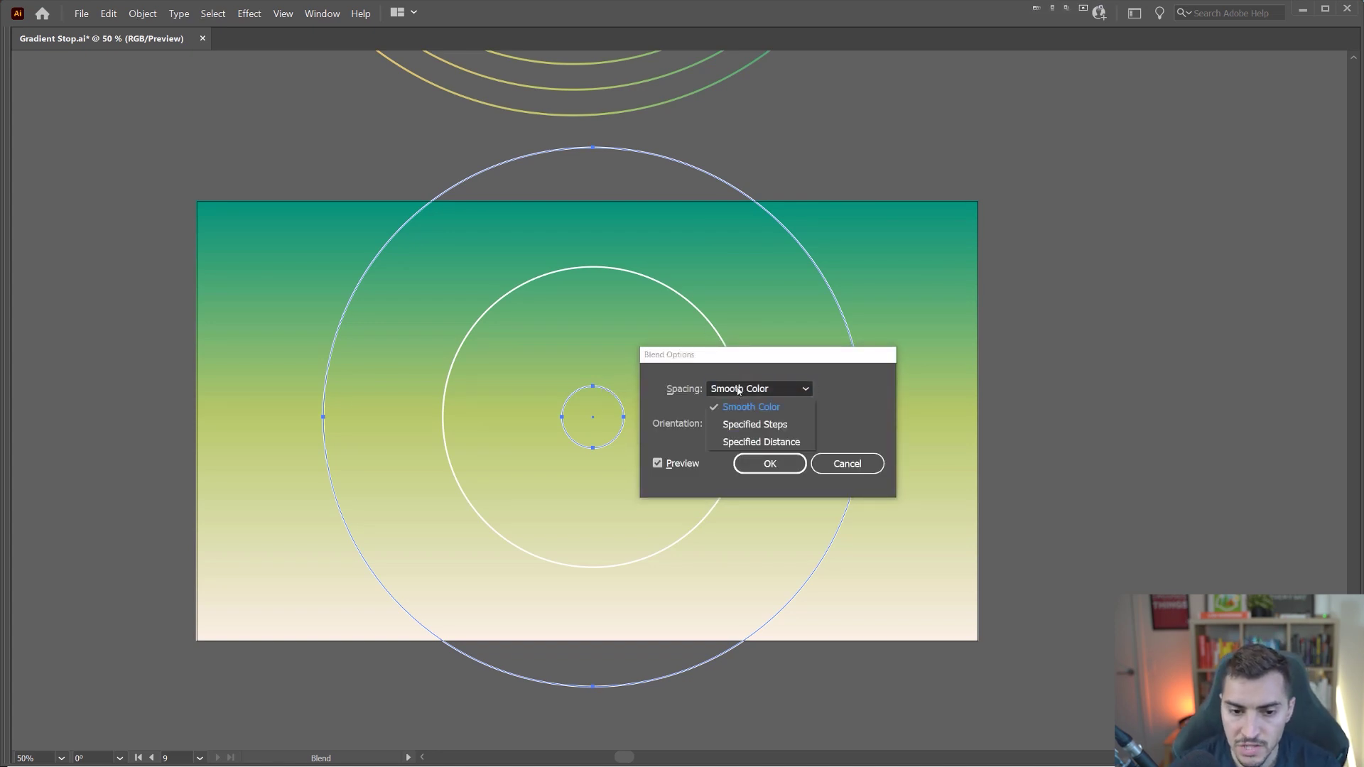
left_click(741, 424)
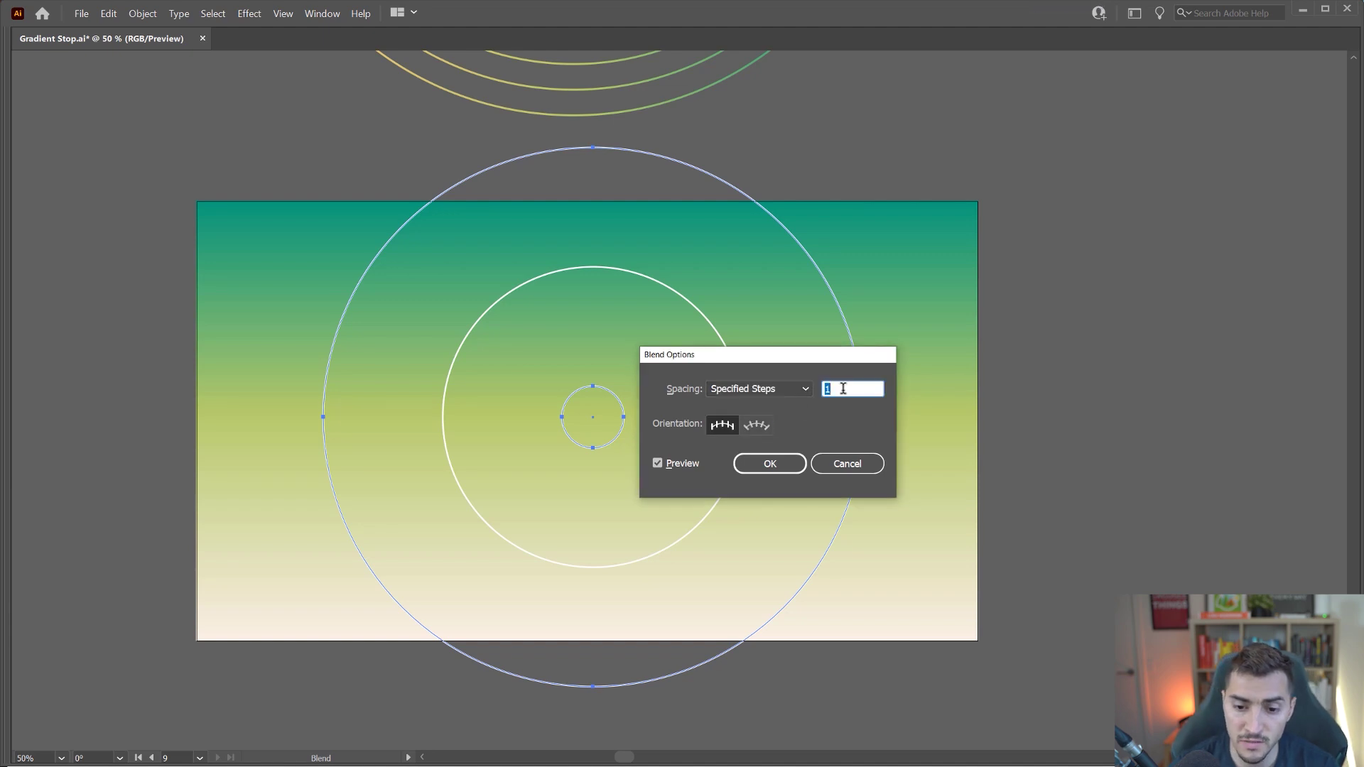
key("Up")
key("Up")
key("Up")
key("Up")
key("Up")
key("Up")
key("Up")
key("Up")
key("Up")
key("Up")
key("Up")
key("Up")
key("Up")
key("Up")
key("Up")
key("Up")
key("Up")
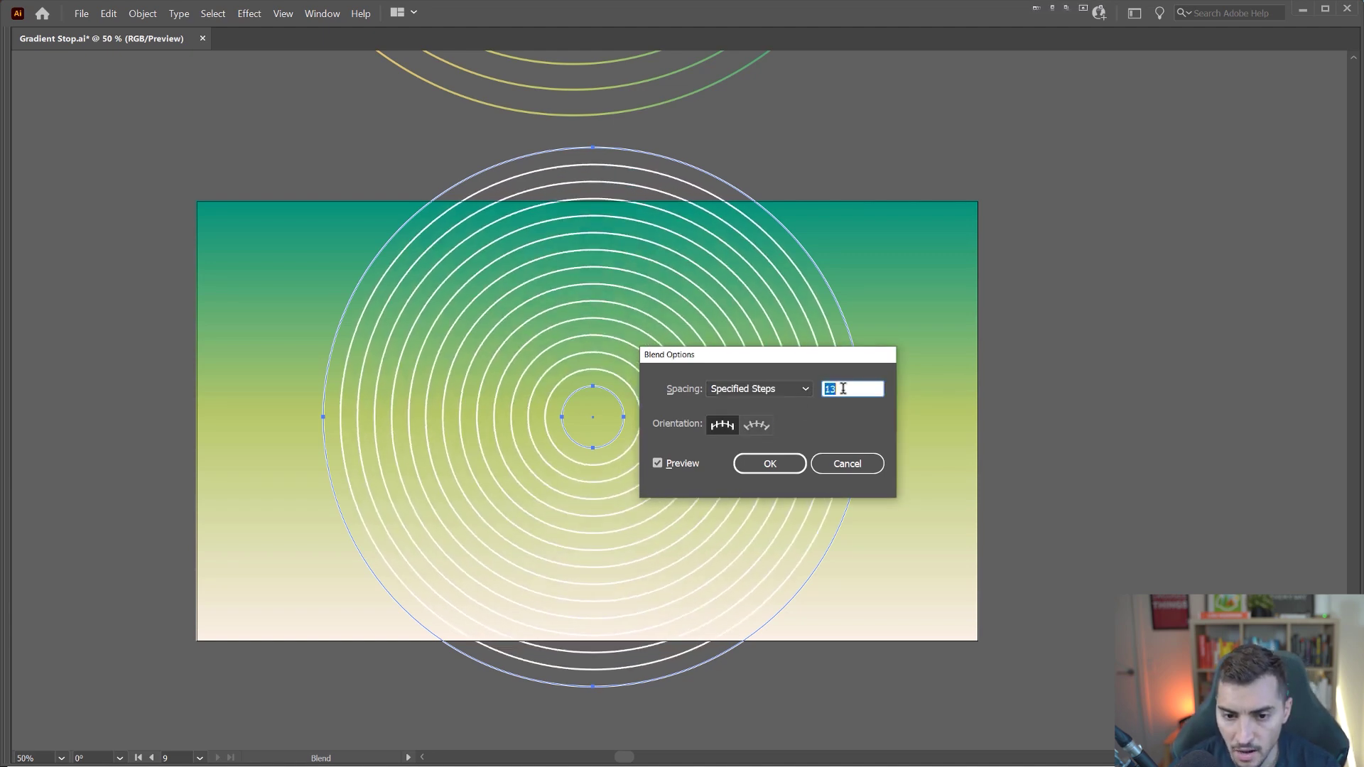
left_click_drag(775, 360, 956, 362)
key("Up")
key("Up")
key("Up")
key("Up")
key("Up")
key("Up")
key("Up")
key("Up")
key("Up")
key("Up")
key("Up")
key("Up")
key("Up")
key("Up")
key("Up")
key("Up")
key("Up")
key("Up")
key("Up")
key("Up")
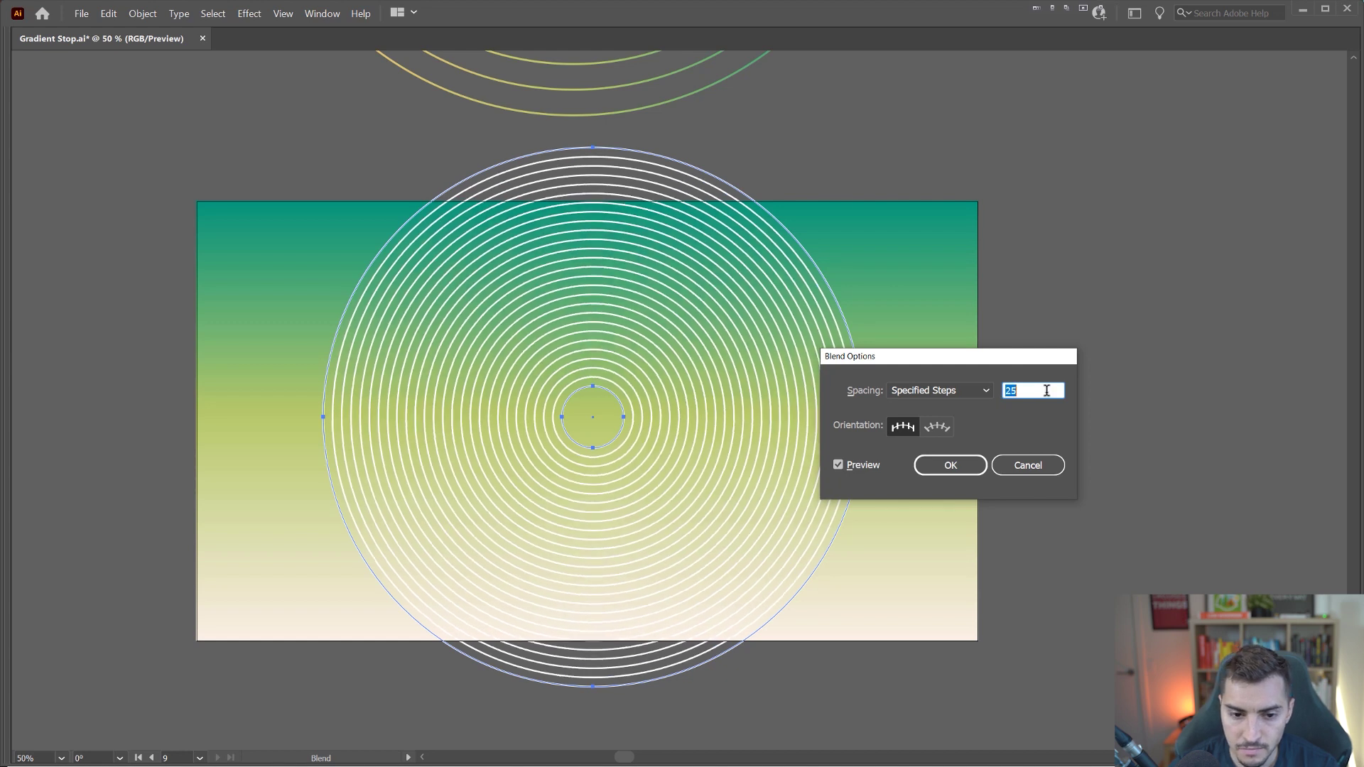
key("Down")
key("Down")
key("Down")
key("Down")
key("Down")
key("Down")
key("Down")
key("Down")
key("Down")
key("Down")
key("Down")
key("Down")
key("Down")
key("Down")
key("Down")
key("Down")
key("Down")
key("Down")
key("Down")
key("Down")
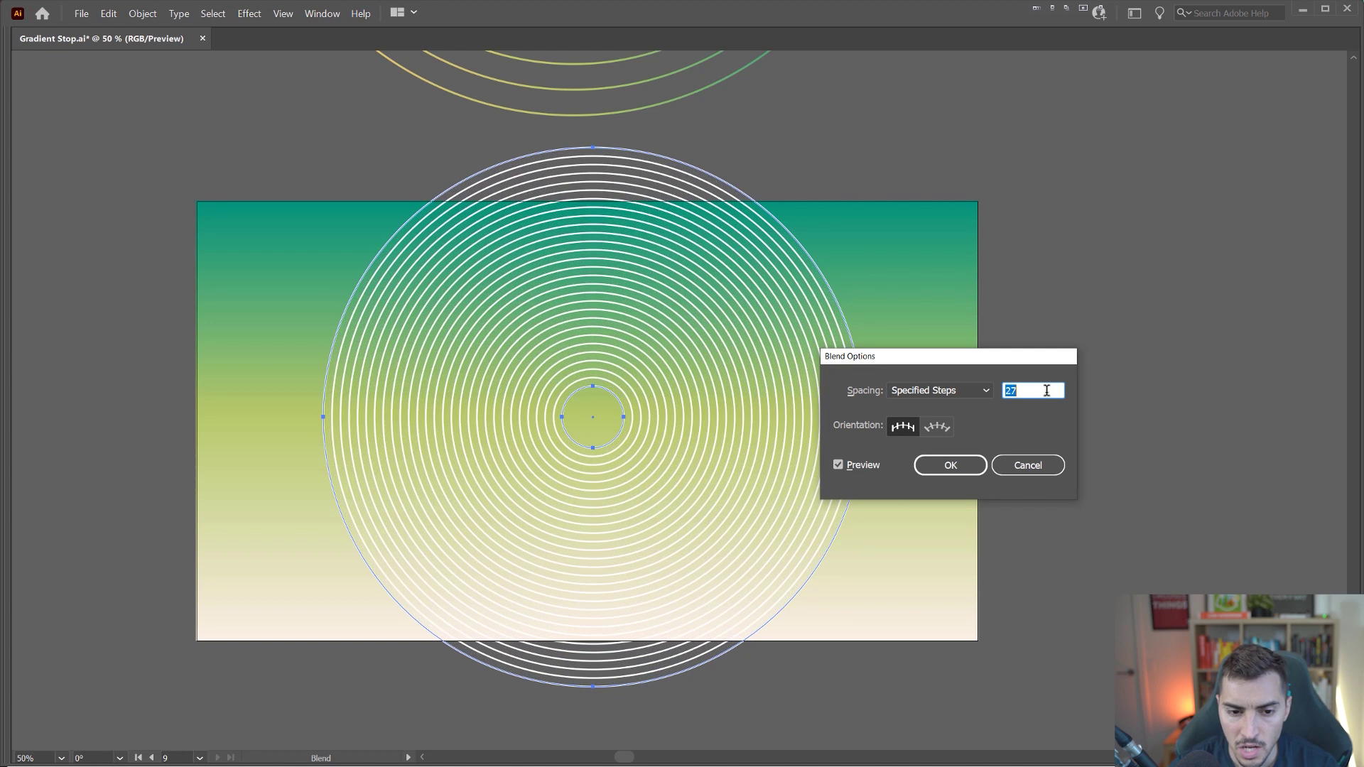
key("Down")
key("Down")
key("Down")
key("Down")
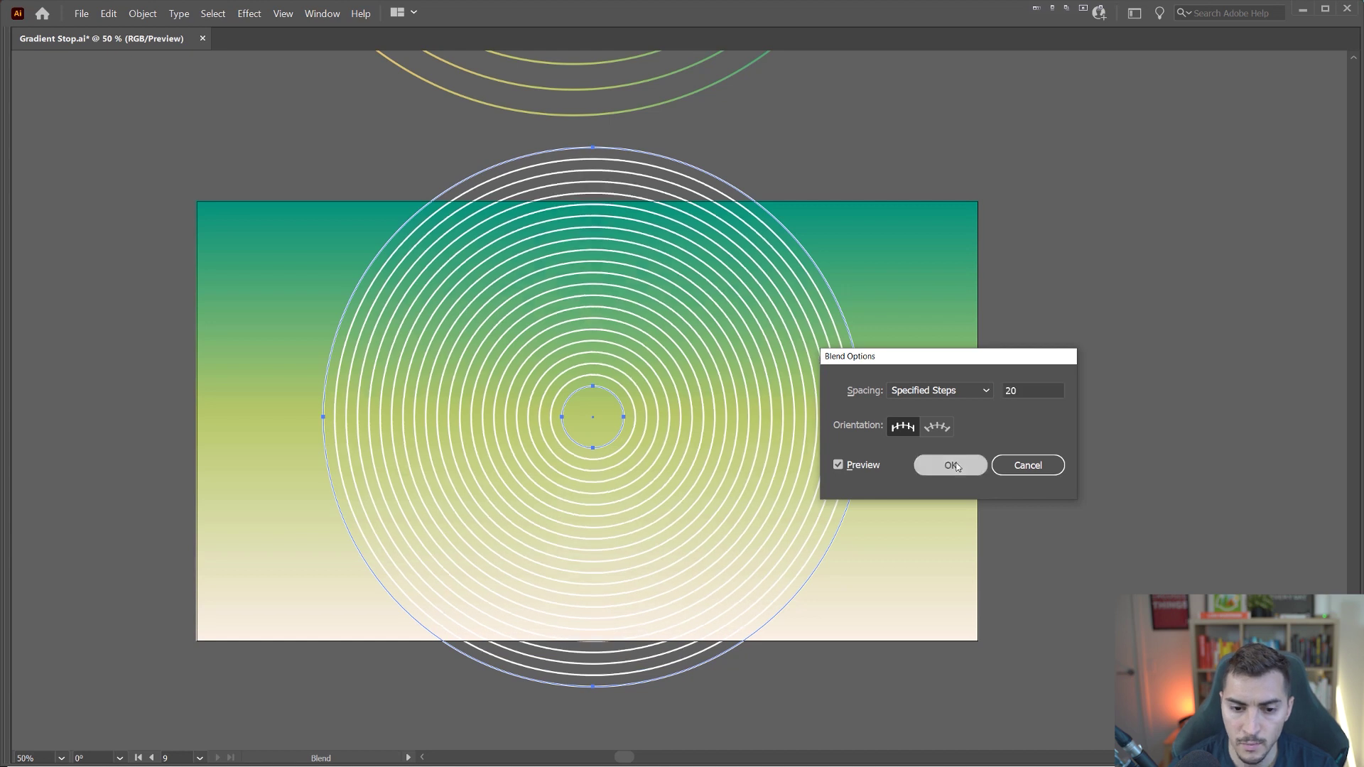
left_click(955, 463)
Step: Enlarge the blended rings proportionally about their center to about 1503 pt wide
left_click(892, 375)
left_click(784, 420)
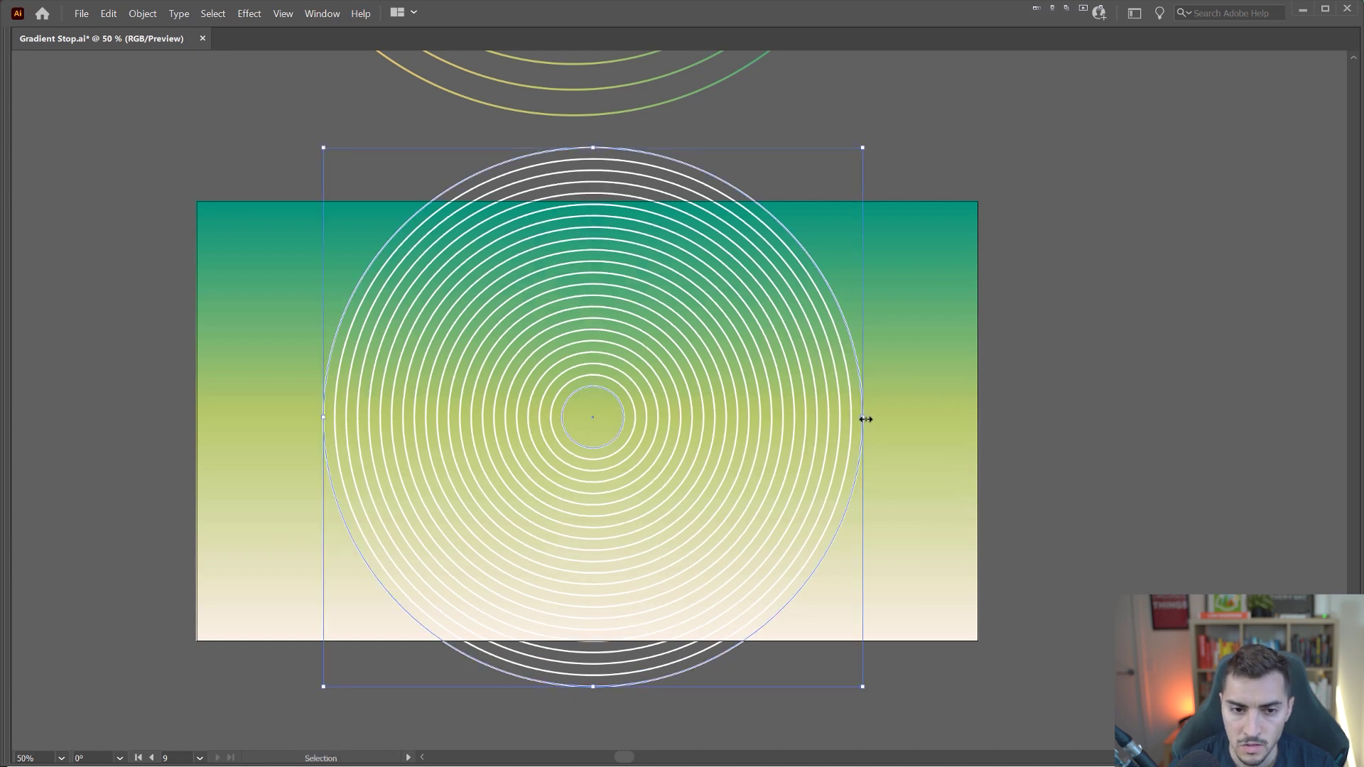
left_click_drag(865, 418, 899, 410)
left_click(1012, 385)
key("space")
left_click_drag(681, 258, 689, 250)
Step: Select the ring blend, open the Transparency settings for it and move the Gradient settings out of the way
left_click(711, 383)
key("Tab")
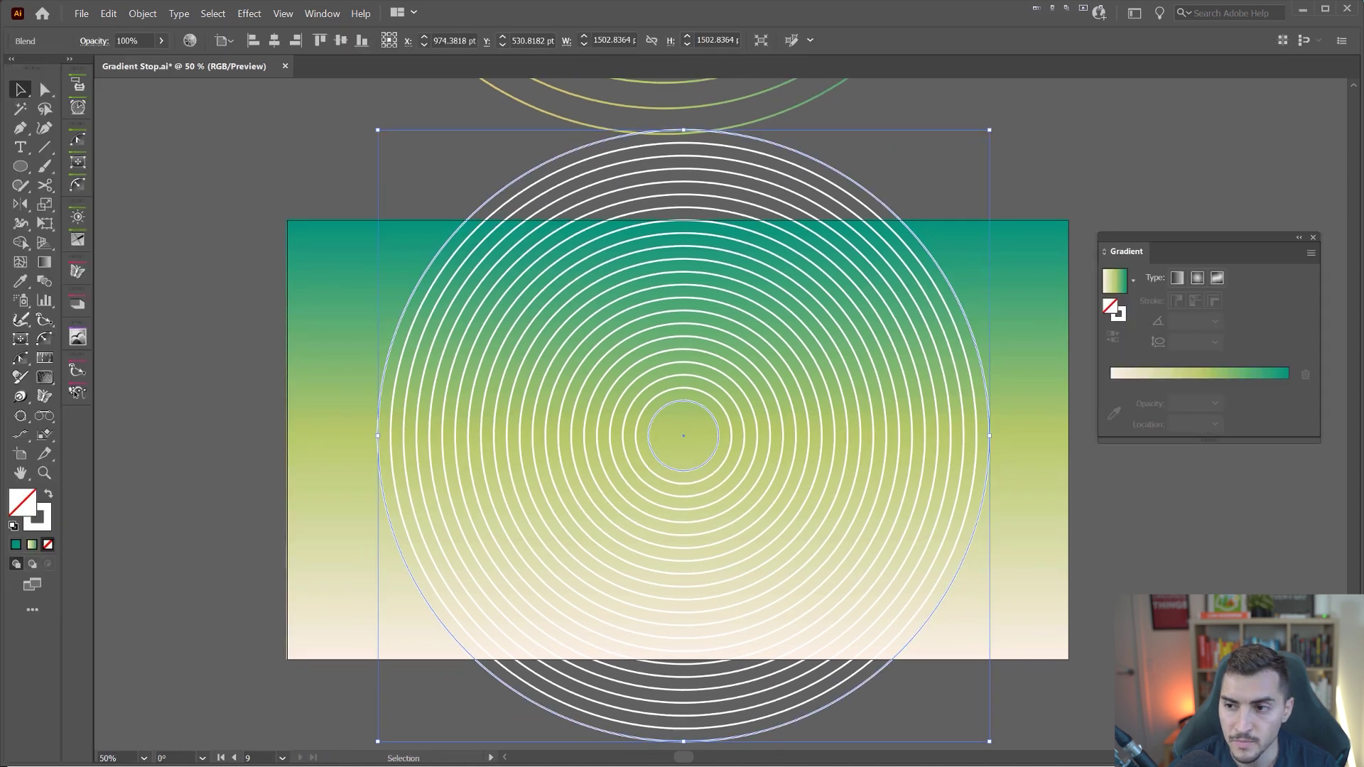
key("ctrl+shift+F10")
left_click_drag(1293, 114, 841, 172)
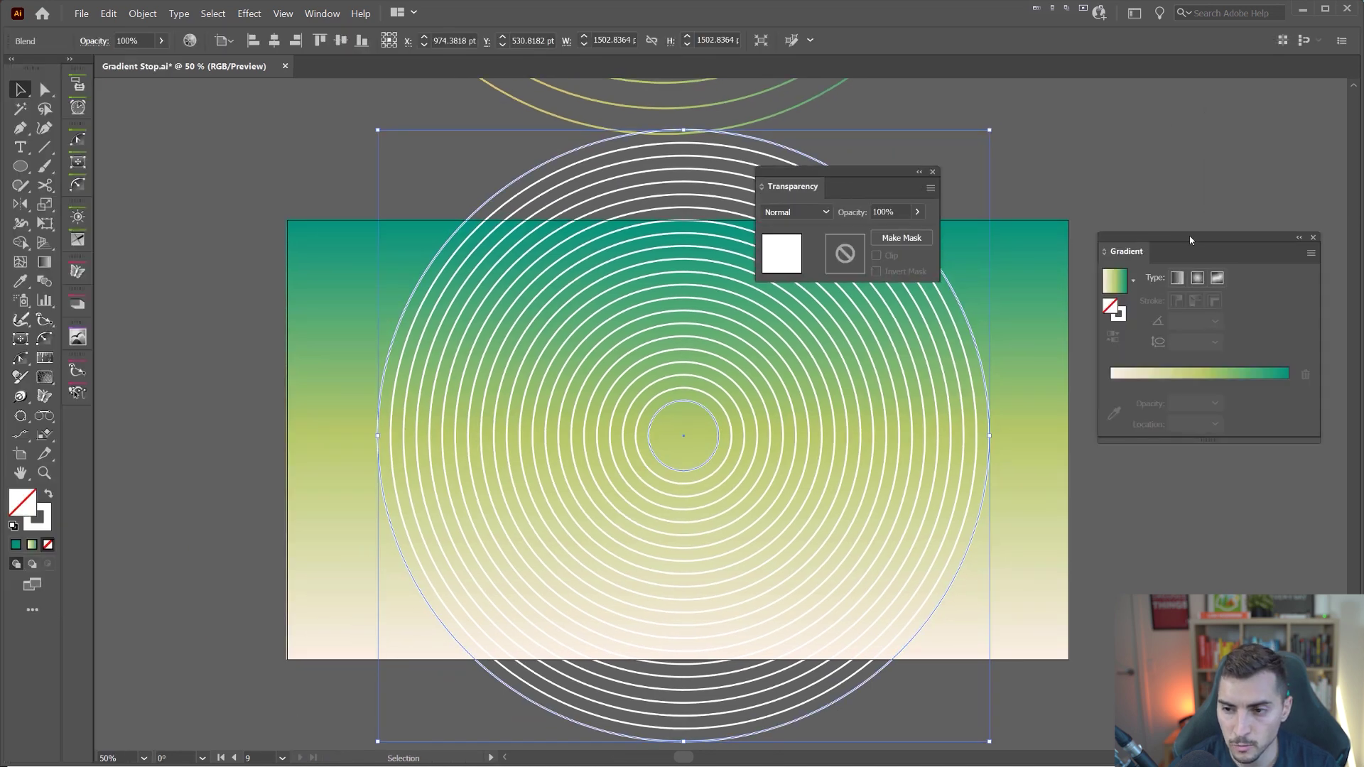
left_click_drag(1190, 240, 1180, 491)
left_click_drag(828, 177, 843, 279)
Step: Try the Color Dodge blending mode on the ring blend
left_click(793, 313)
left_click(799, 438)
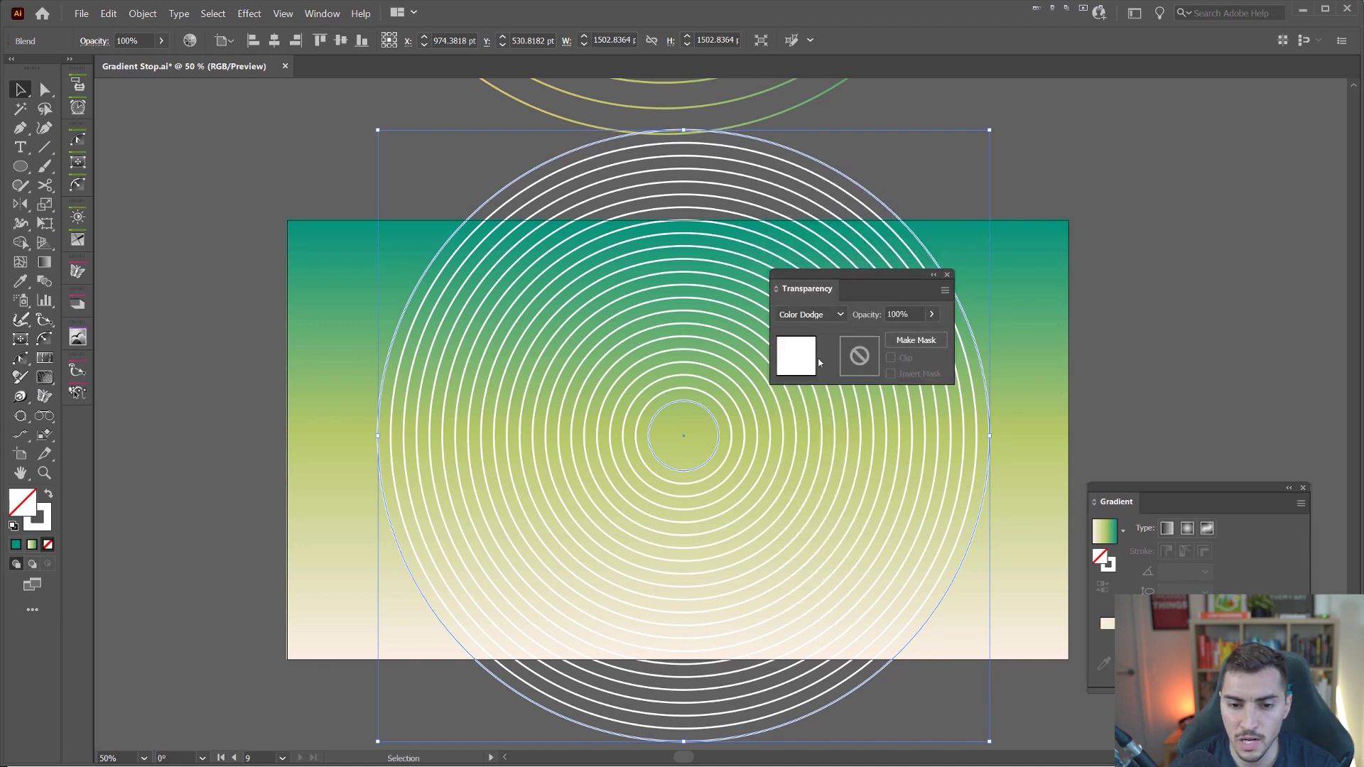
left_click(960, 218)
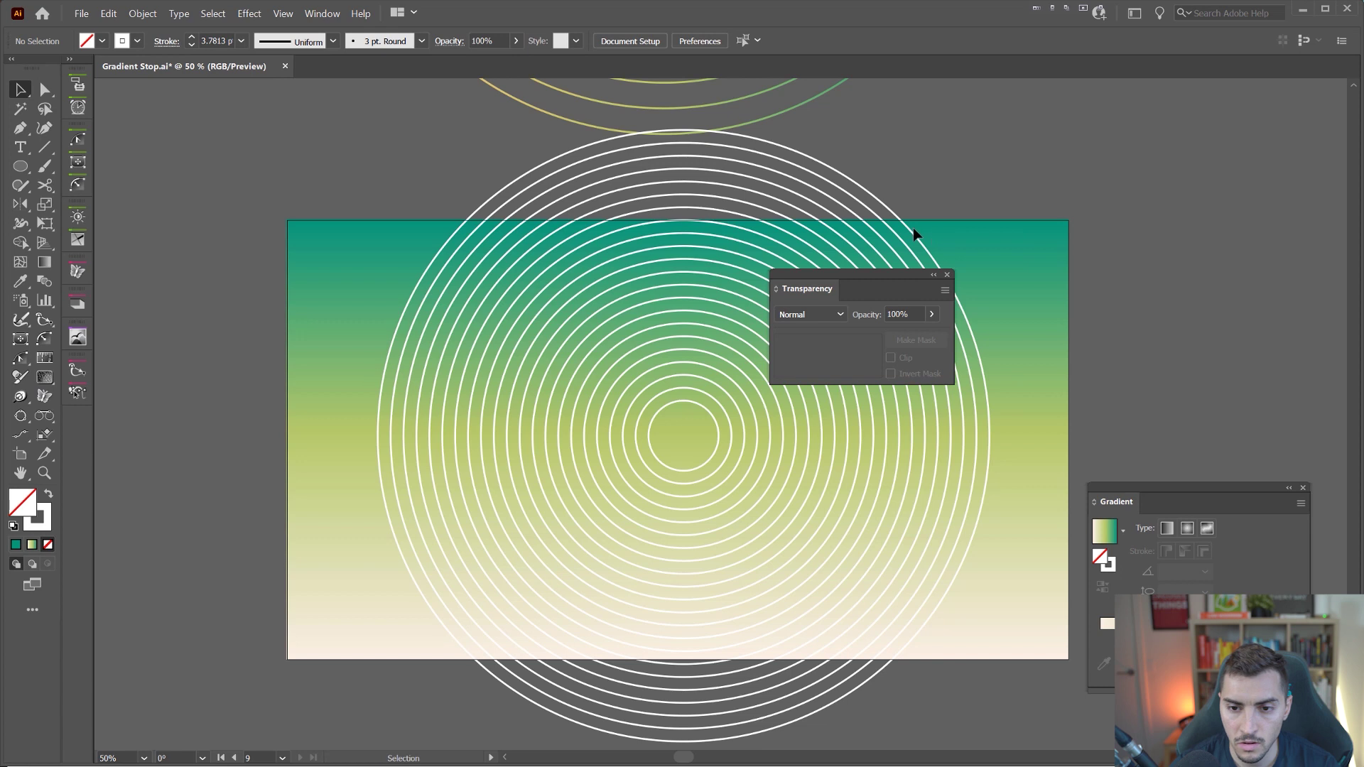
Step: Set the ring blend's blending mode to Overlay and inspect the rings up close against the gradient background
mouse_move(867, 282)
left_mouse_down()
mouse_move(1071, 224)
mouse_move(1058, 226)
left_mouse_up()
left_click(855, 220)
left_click(1094, 259)
left_click(1002, 259)
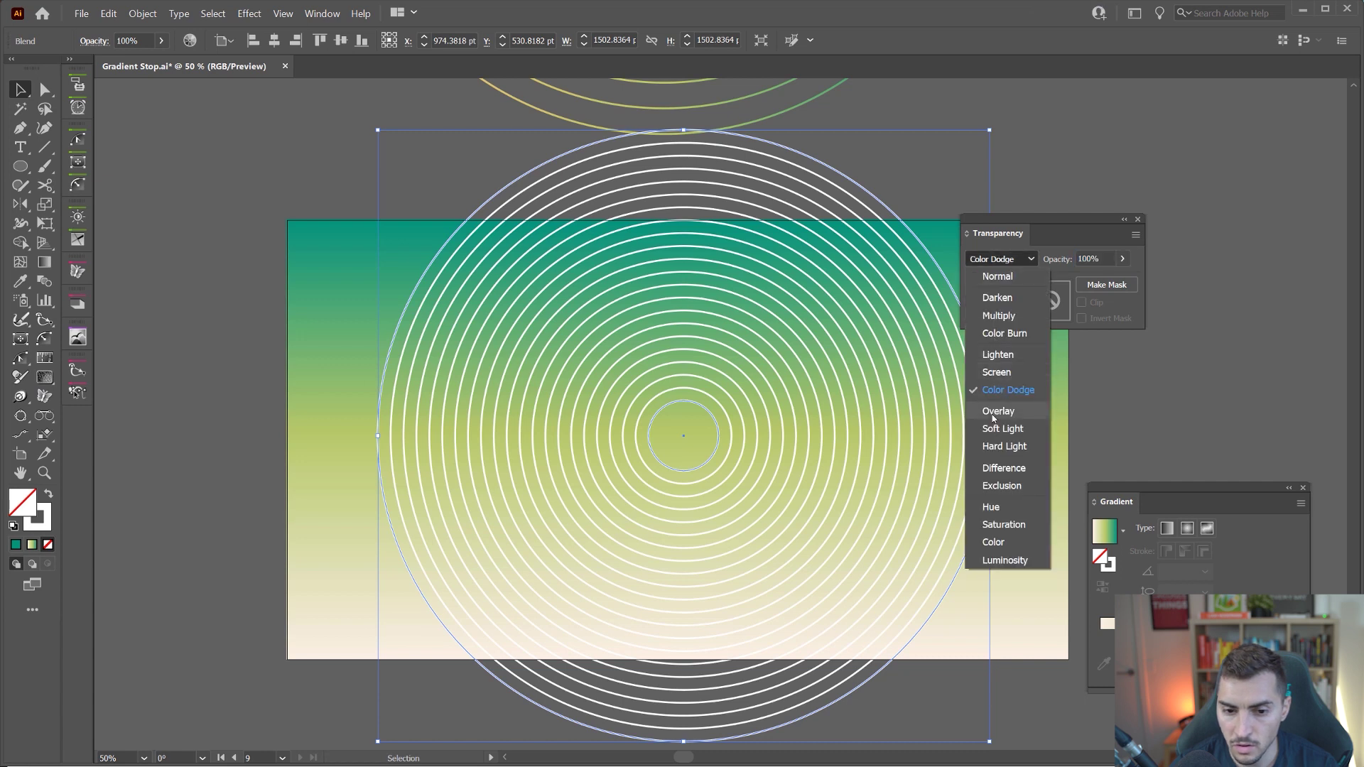
left_click(904, 311)
left_click(898, 305)
scroll(898, 307, "up", 6)
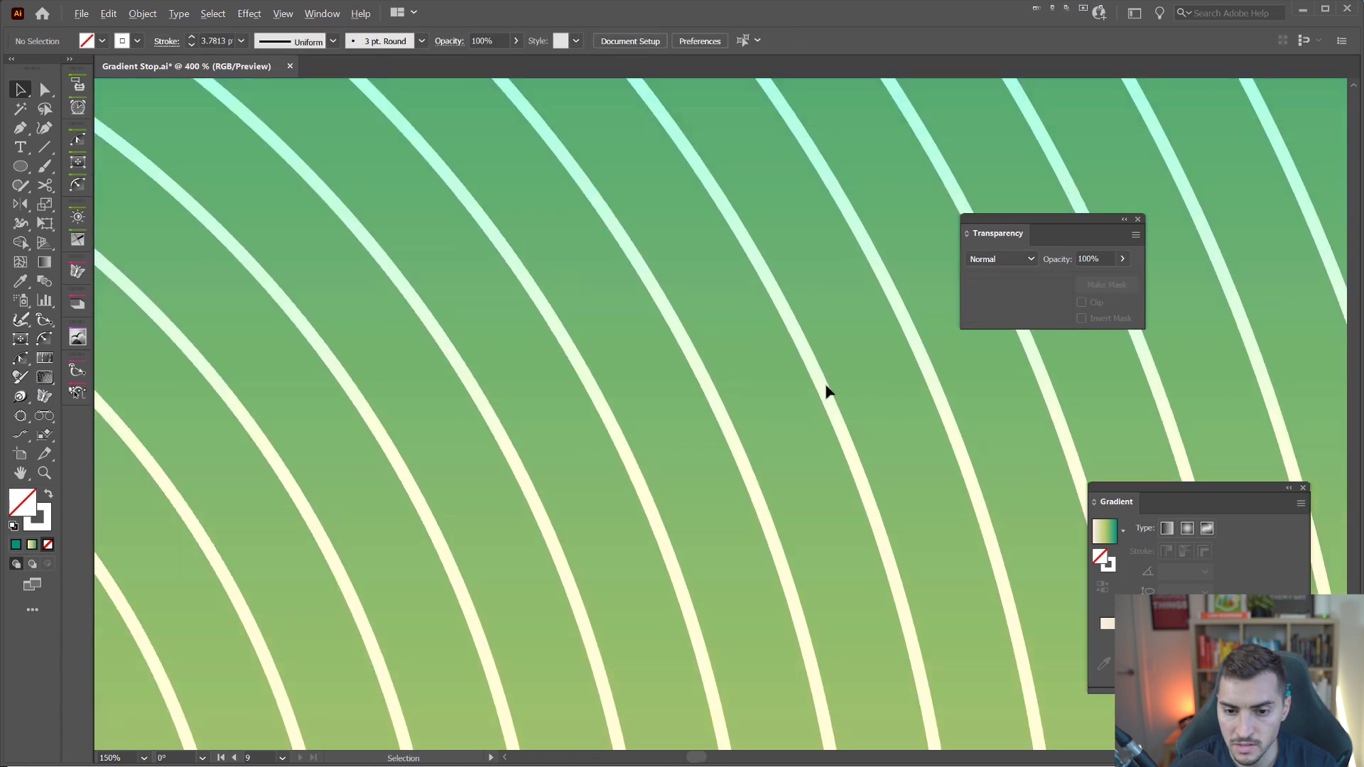
scroll(826, 391, "down", 7)
left_click(826, 391)
scroll(826, 390, "up", 1)
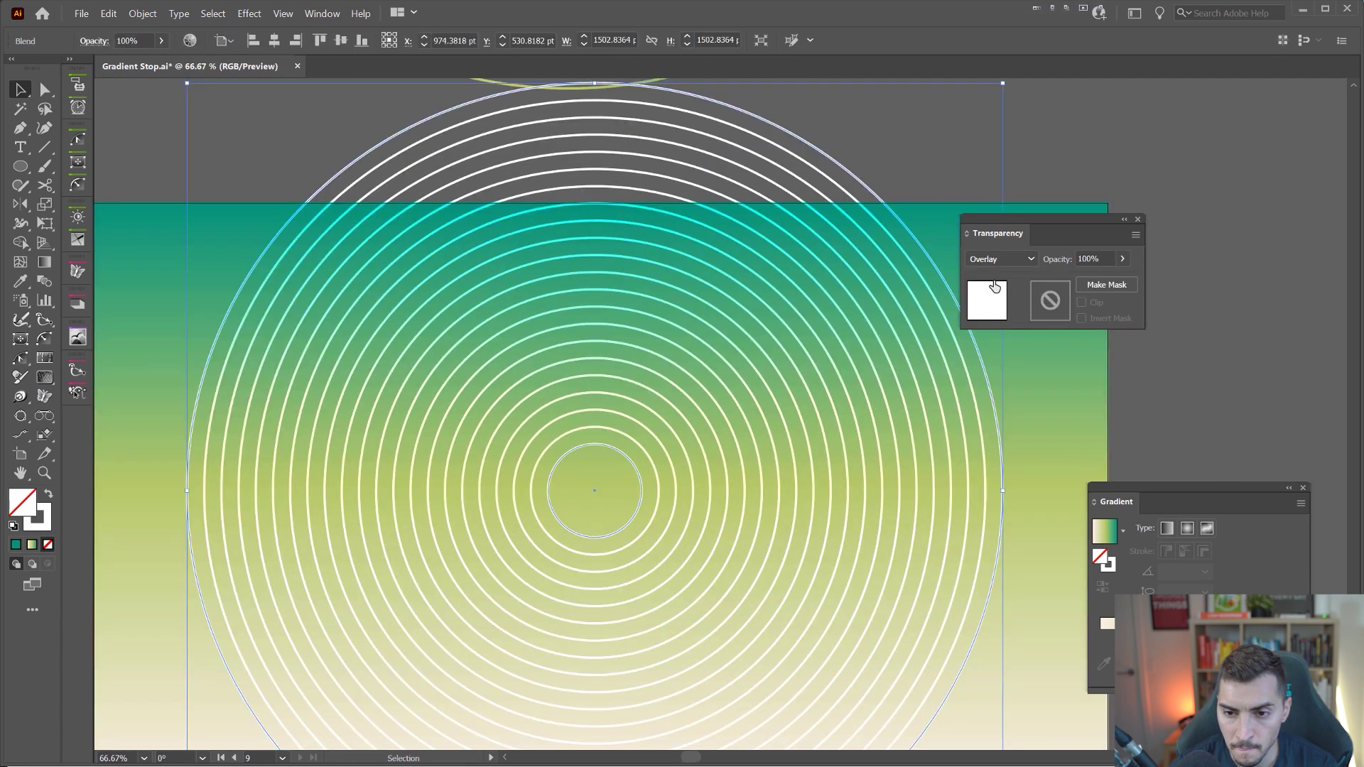
Step: Try the Hard Light, Screen and Color Dodge blending modes on the ring blend
scroll(992, 260, "down", 1)
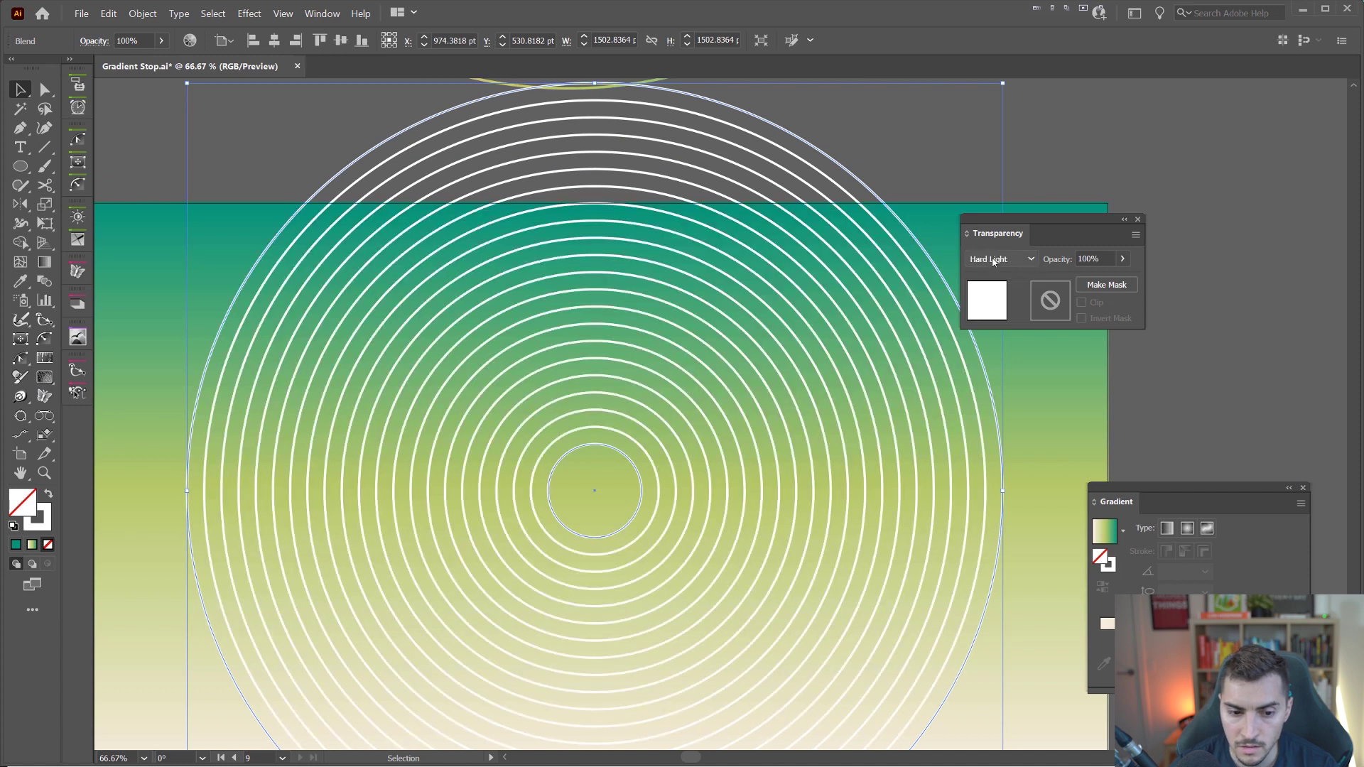
left_click(992, 259)
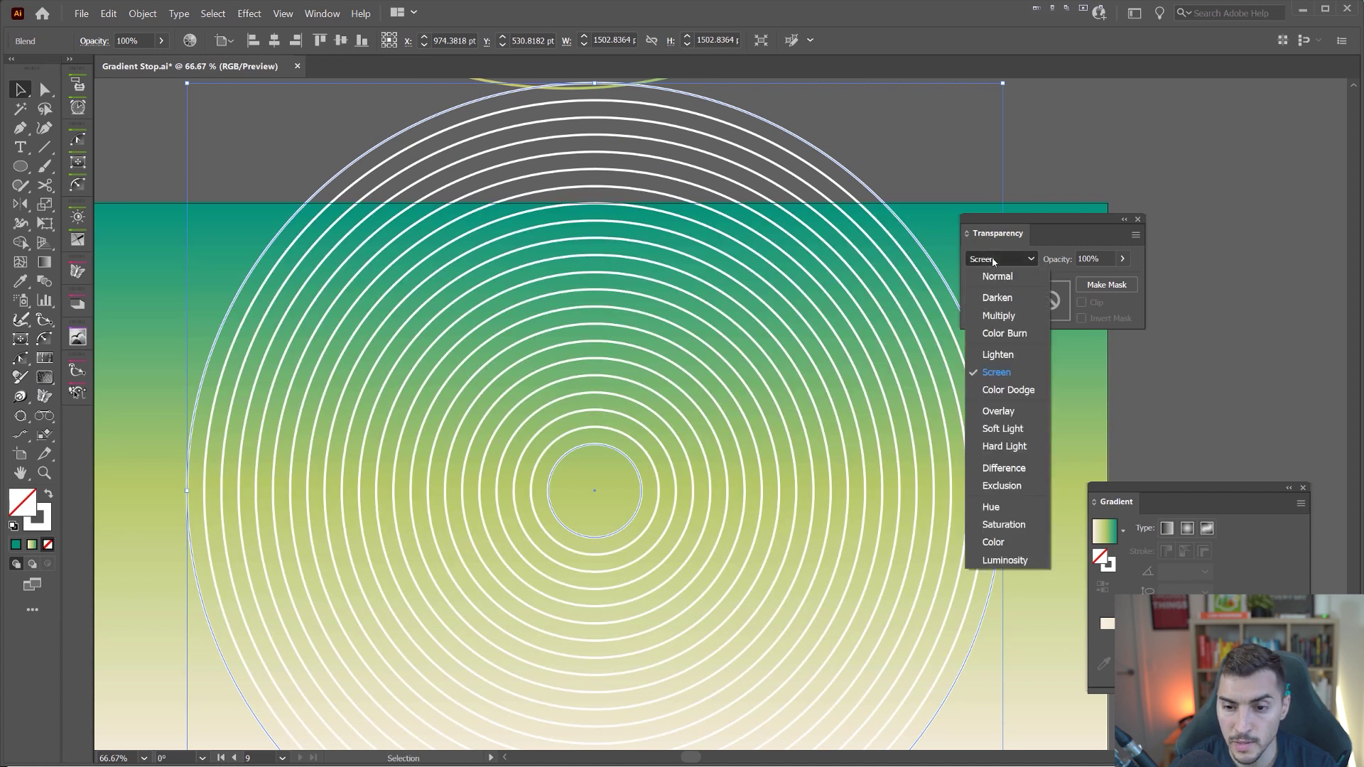
left_click(1008, 390)
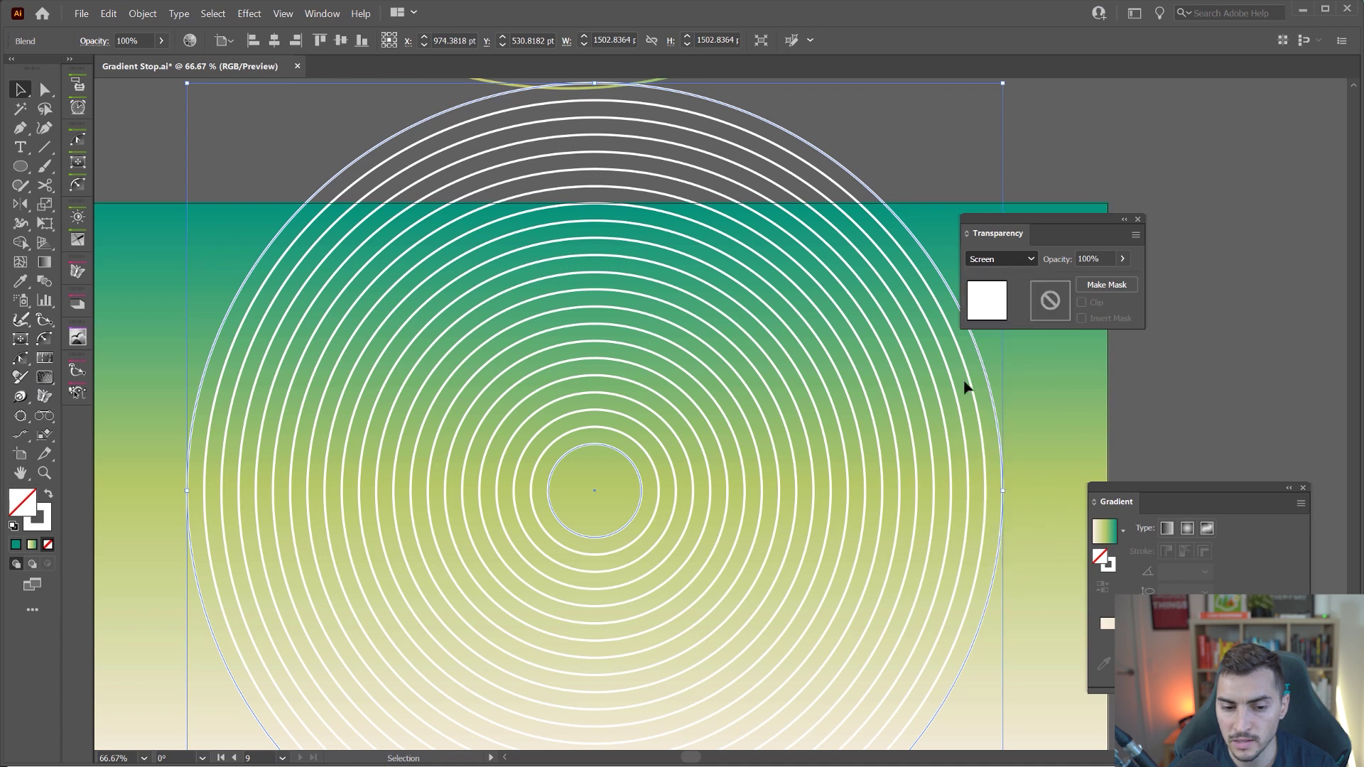
Step: Try the cream, olive green and teal swatches as the stroke color of the Color Dodge rings
scroll(878, 358, "down", 2)
key("x")
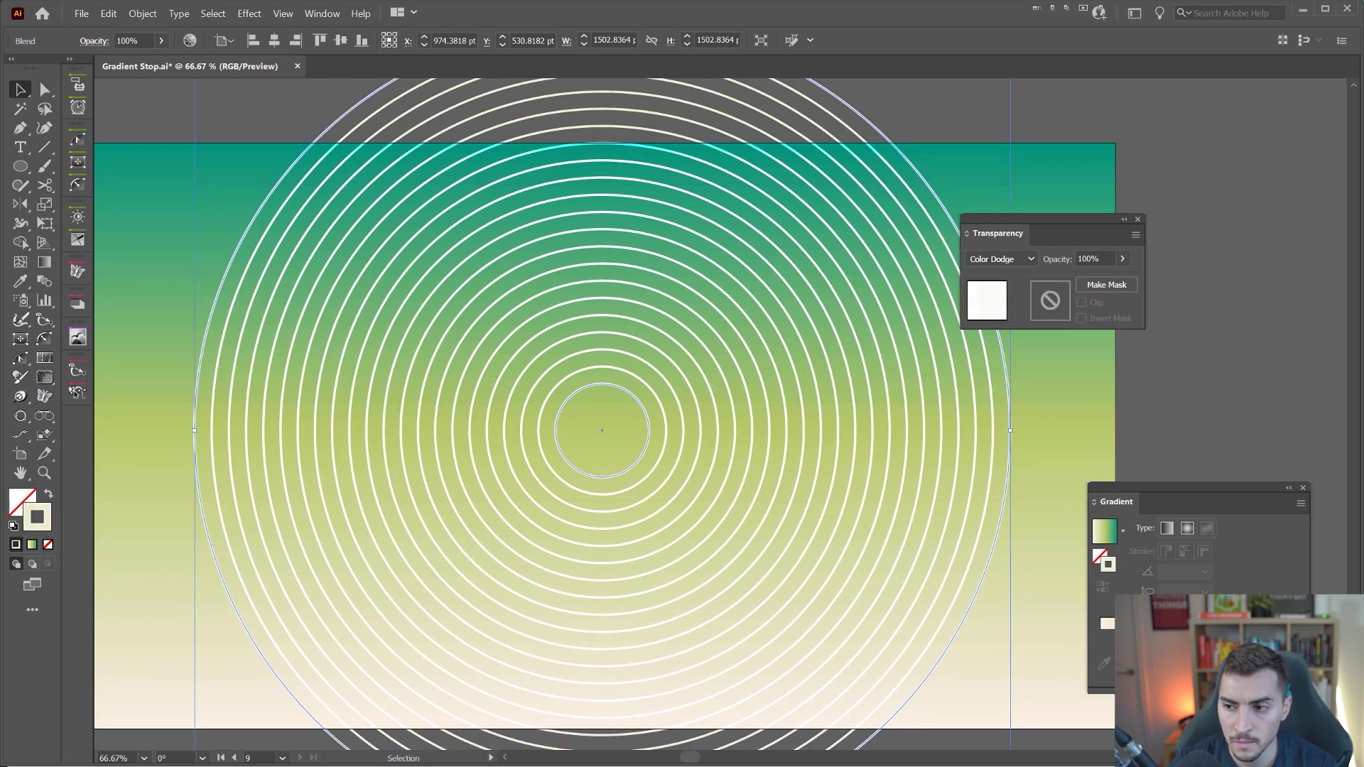
scroll(547, 254, "up", 3)
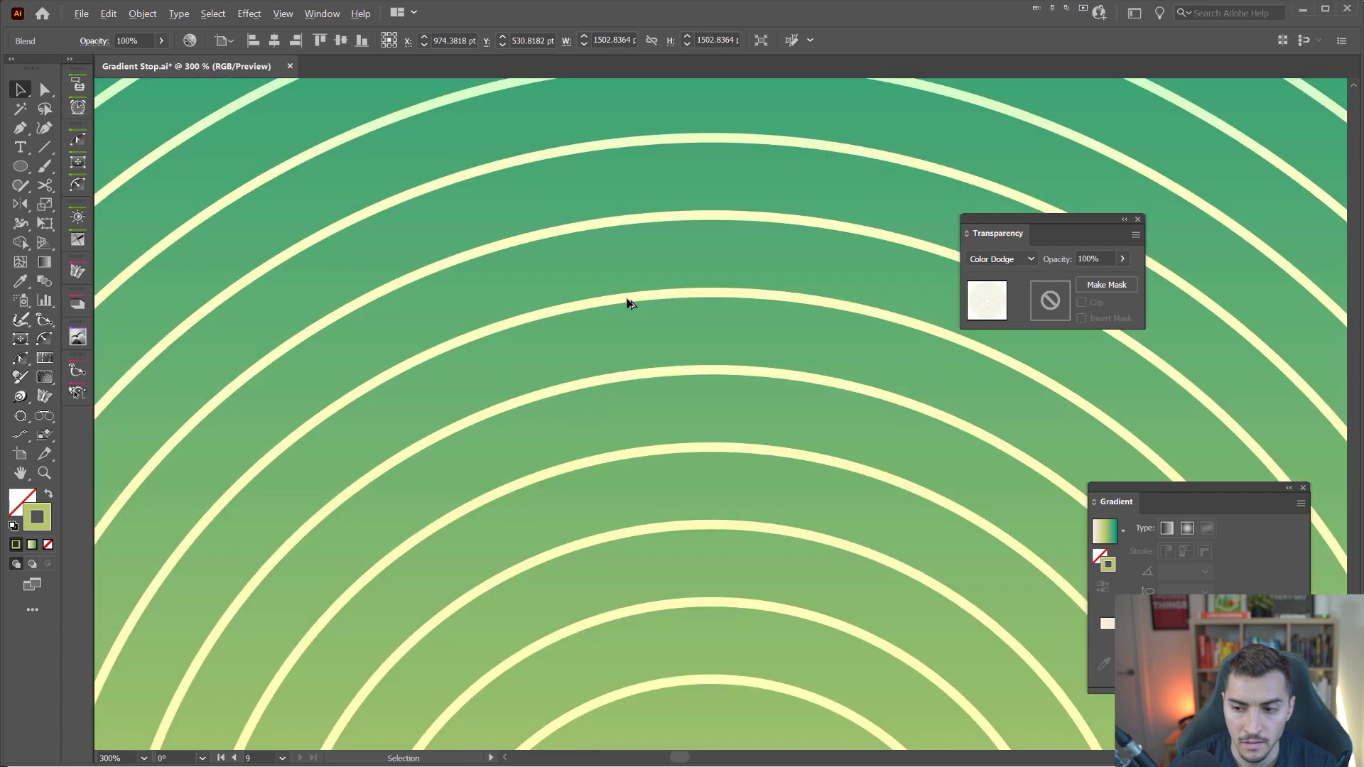
scroll(627, 301, "down", 3)
left_click_drag(1363, 145, 1051, 146)
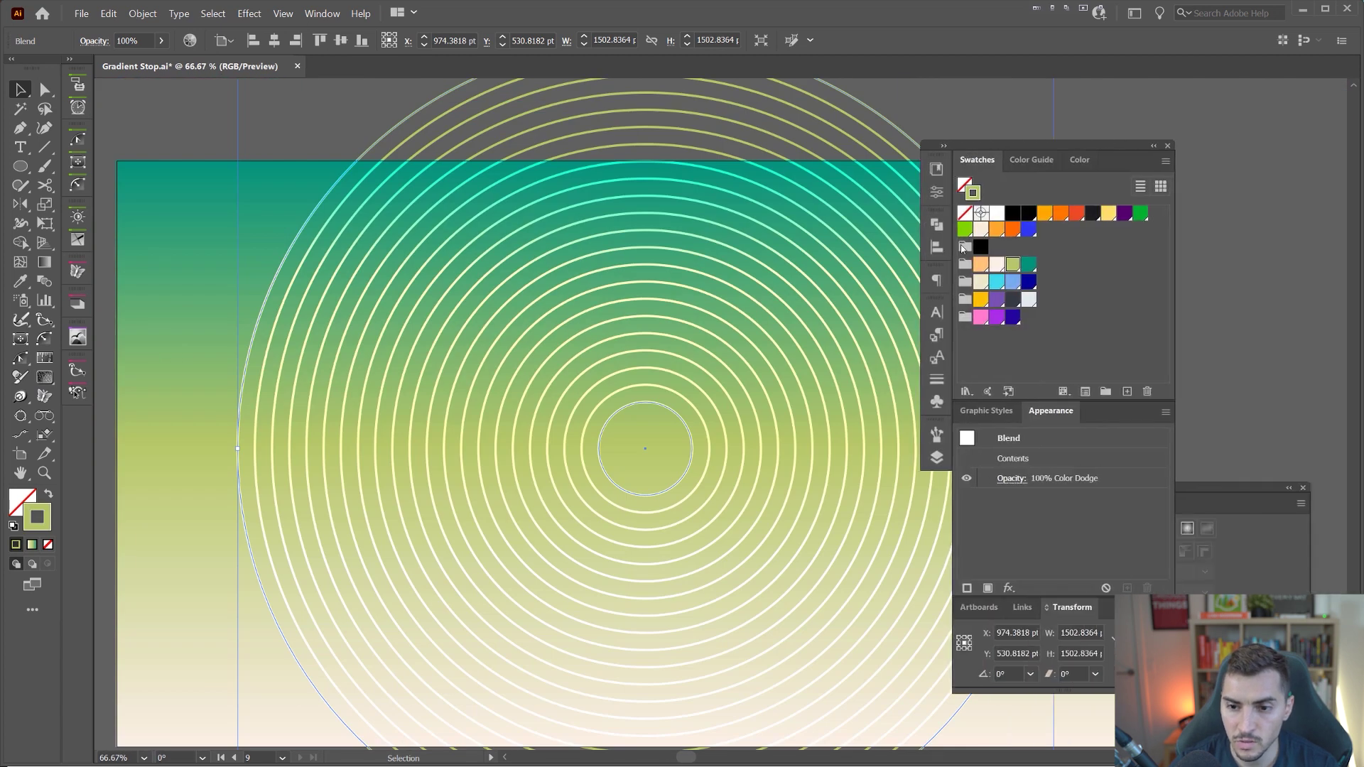
left_click(1028, 264)
scroll(677, 333, "down", 1)
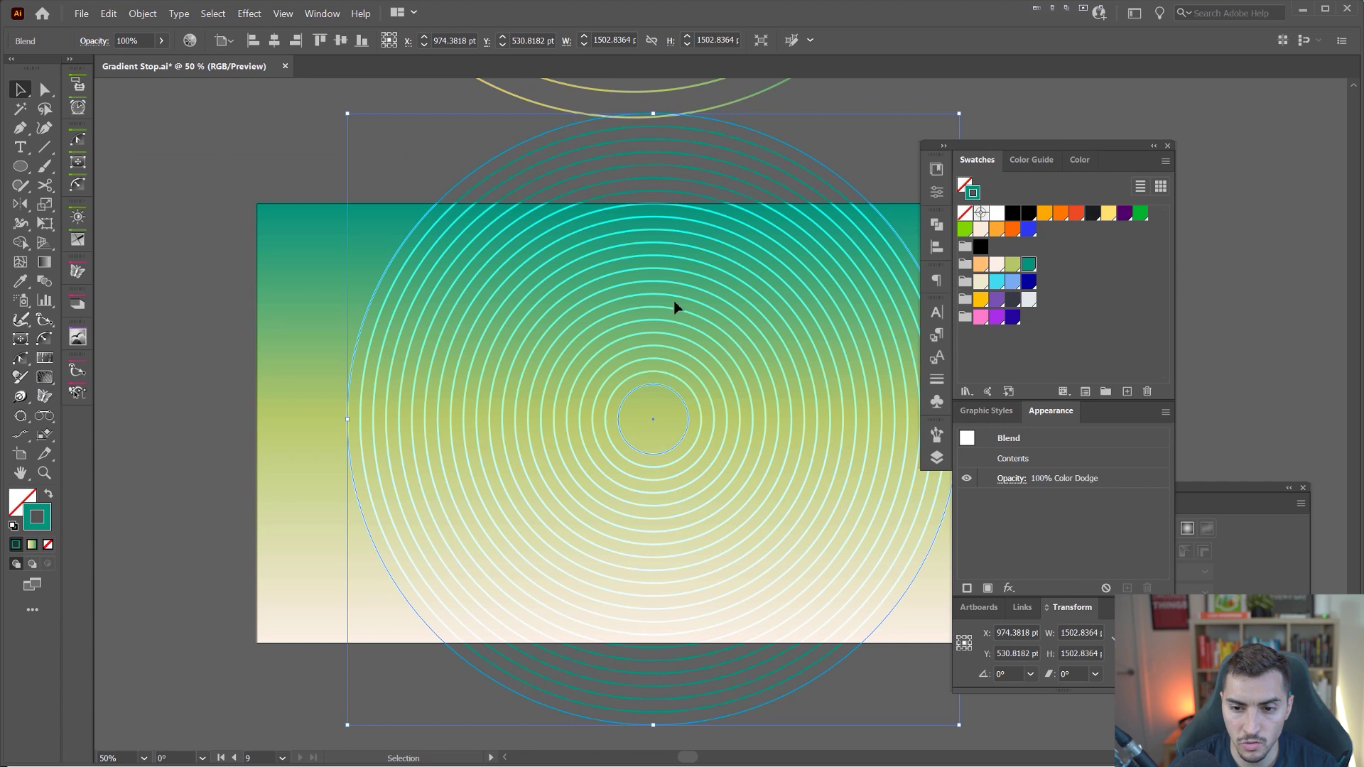
left_click(996, 264)
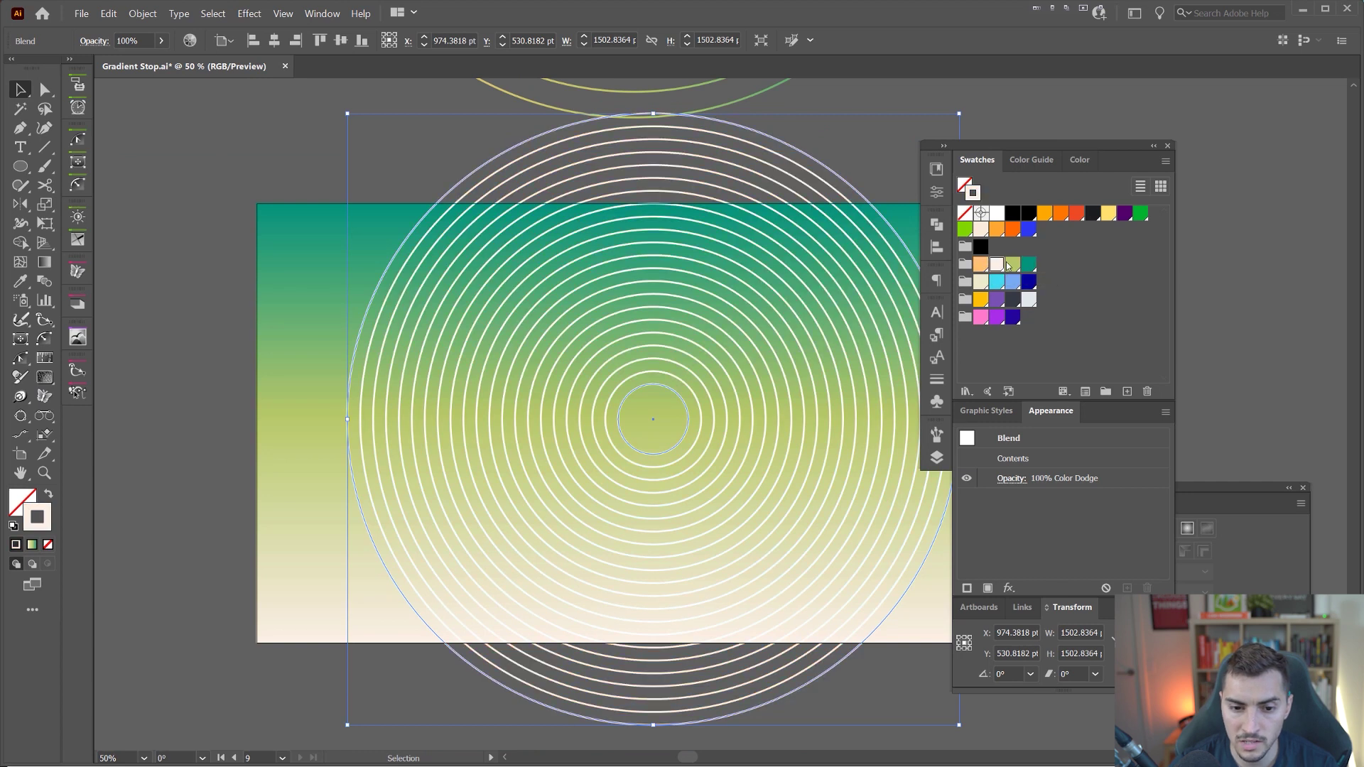
left_click(1012, 264)
left_click(1031, 267)
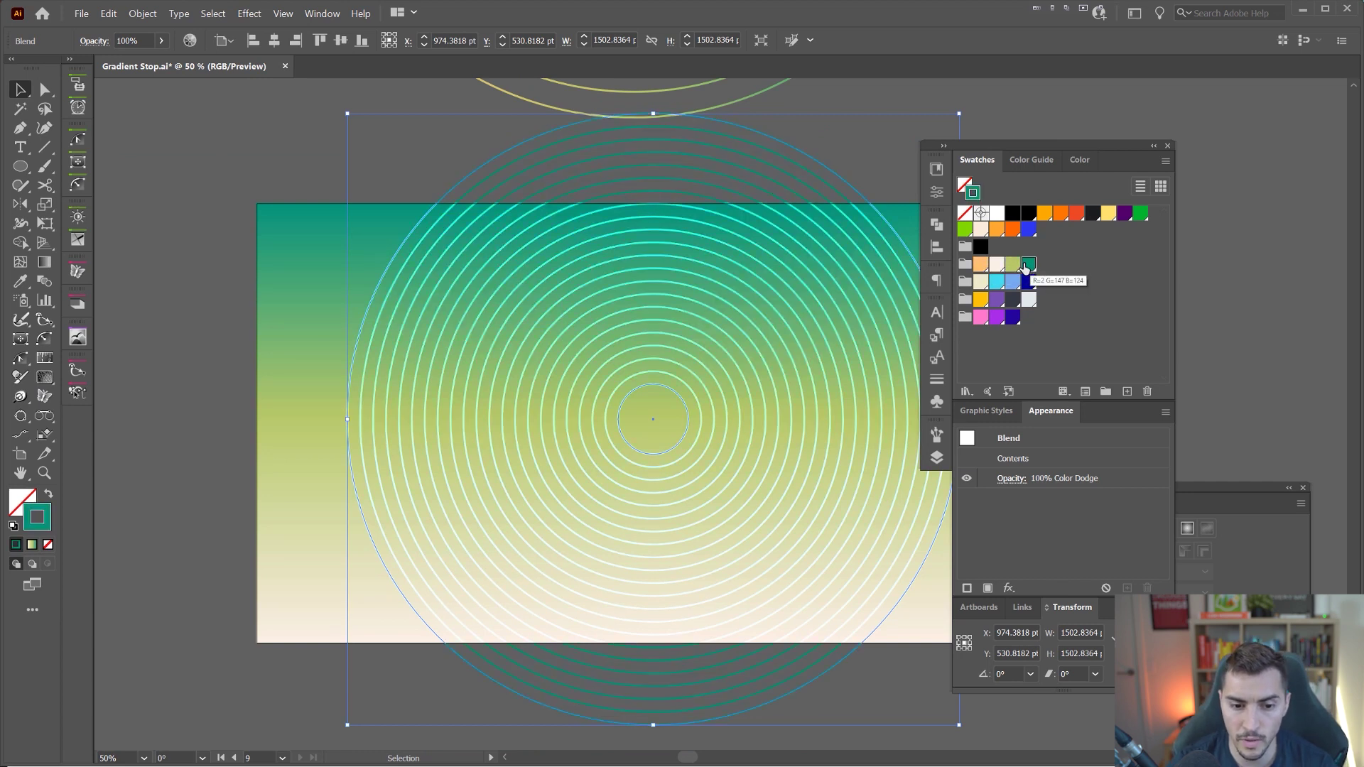
key("shift+Tab")
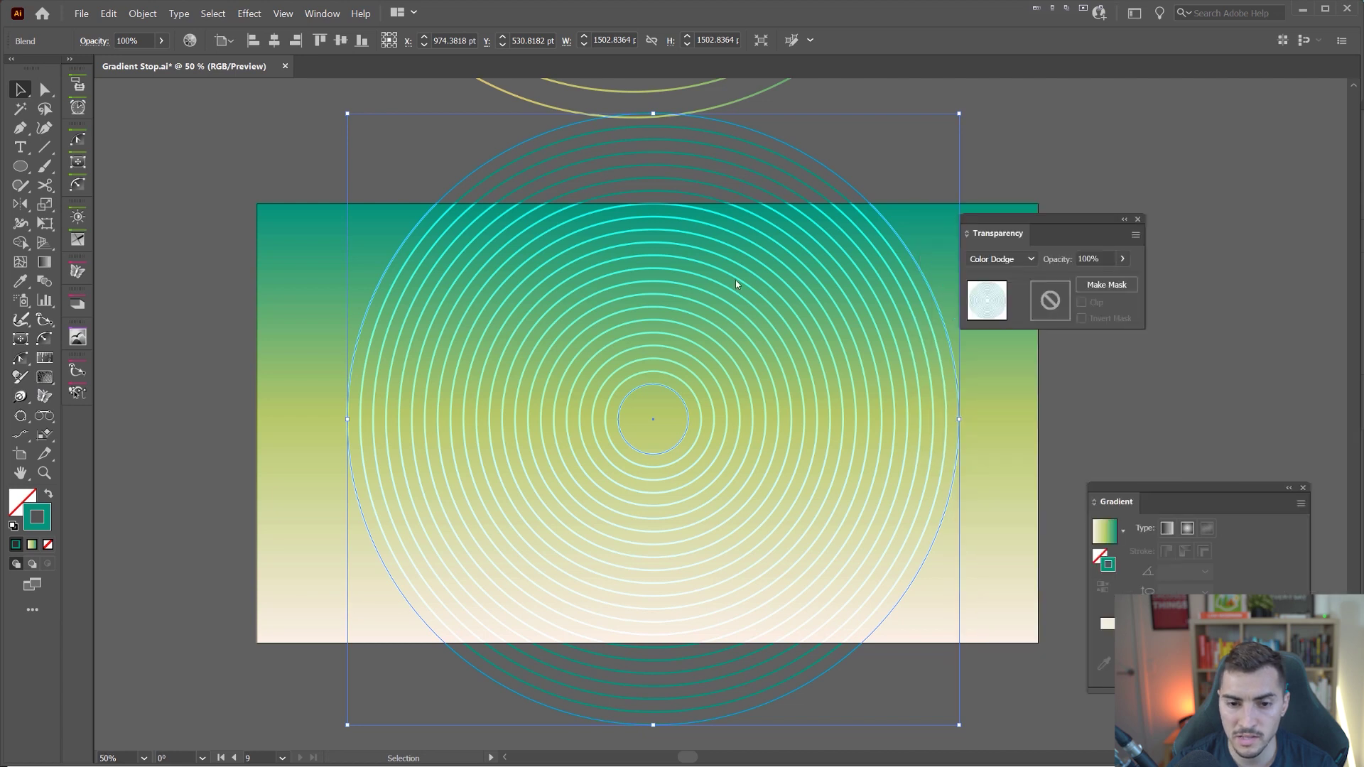
Step: Try Overlay and Screen on the ring blend and set its blending mode to Soft Light
scroll(734, 282, "up", 6)
key("ctrl+0")
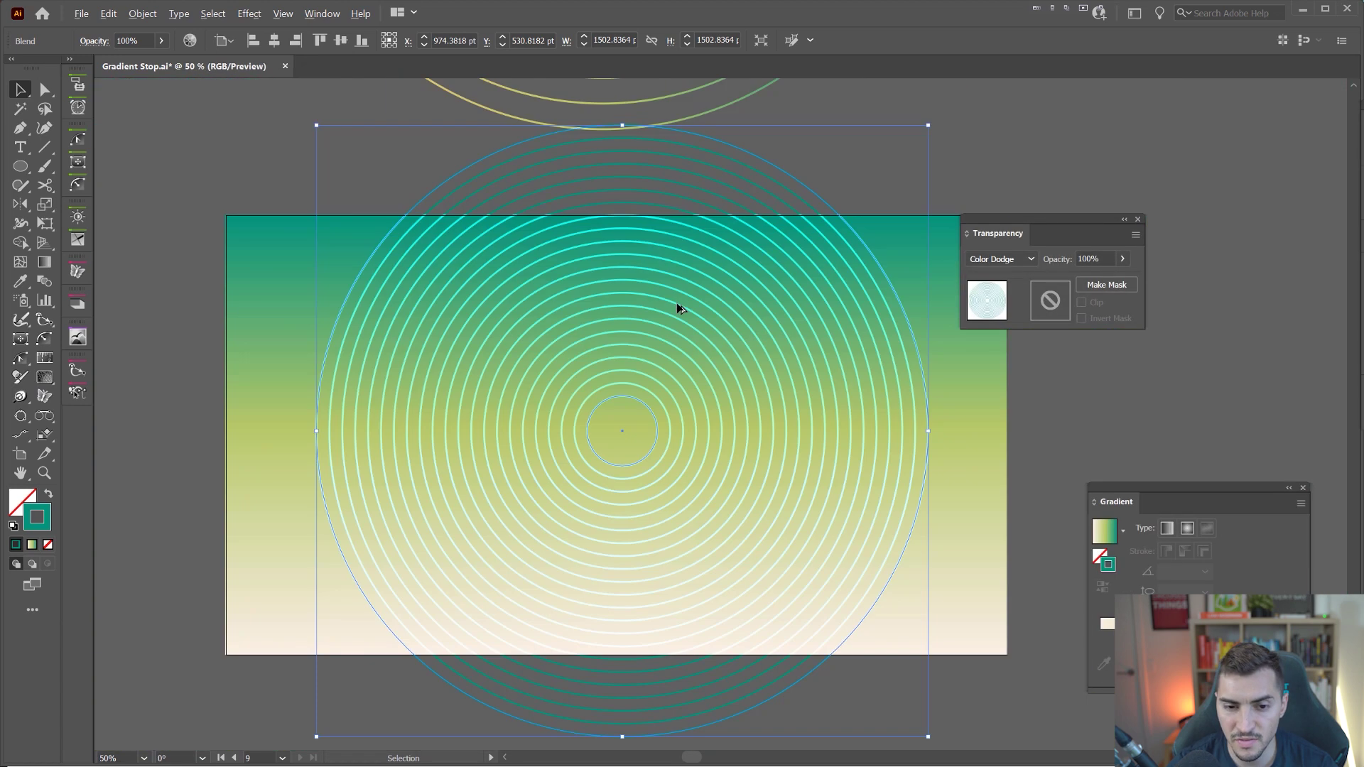
left_click(998, 258)
left_click(1005, 409)
left_click(998, 259)
left_click(997, 369)
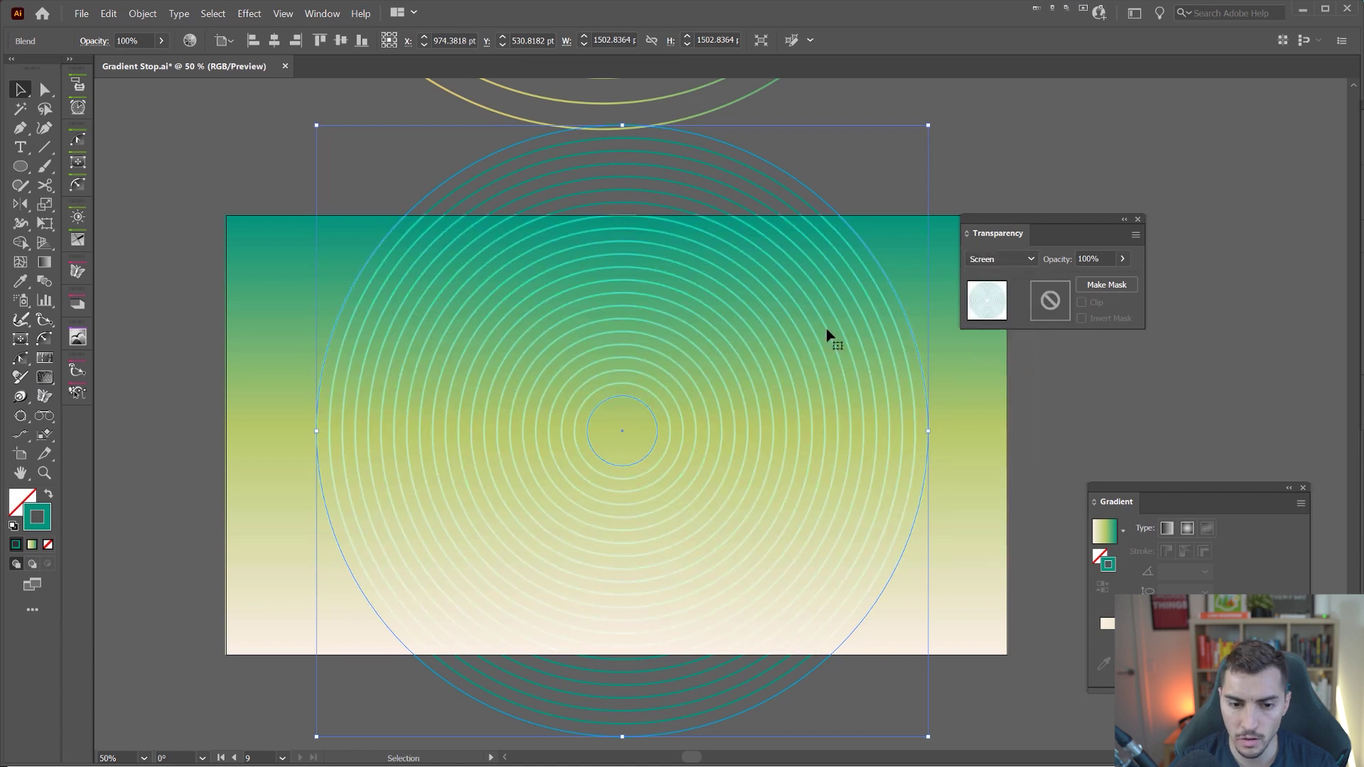
left_click(998, 258)
left_click(1001, 444)
scroll(1012, 263, "up", 1)
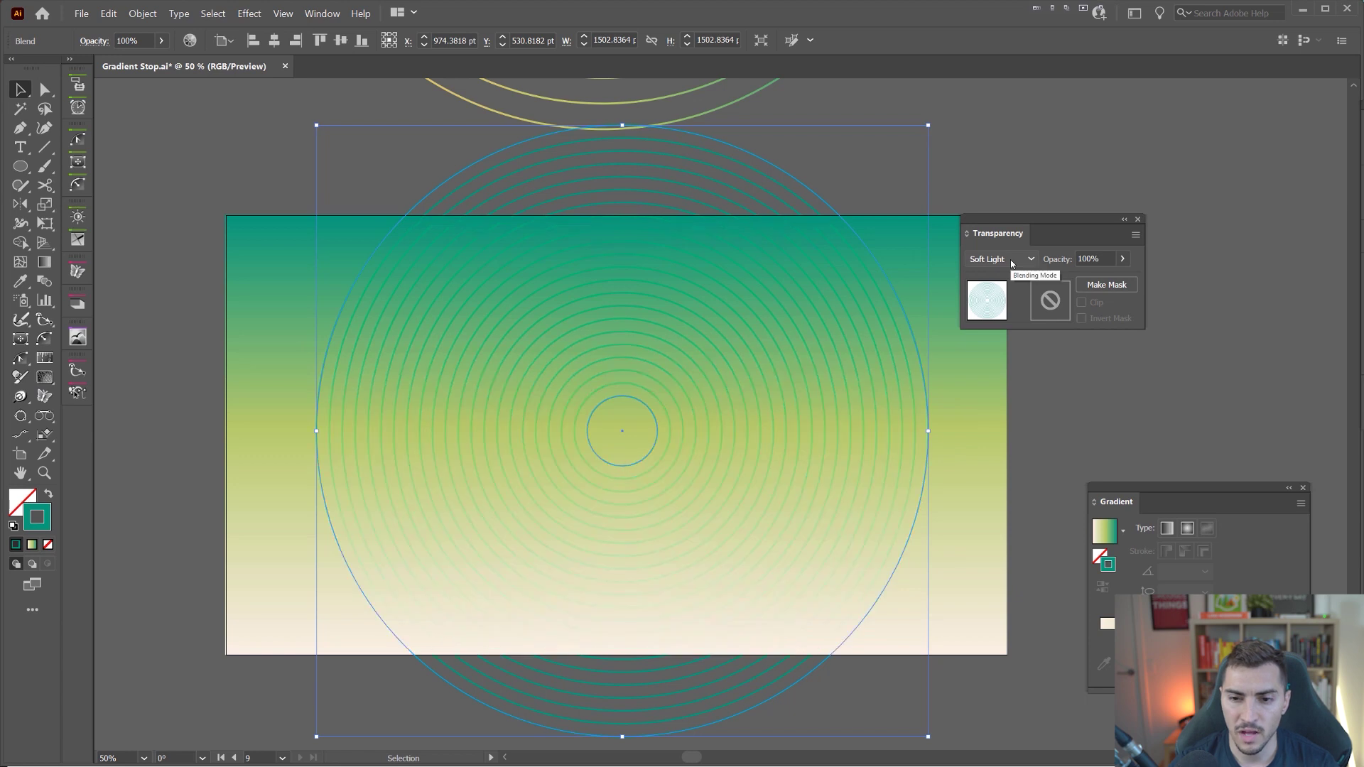
Step: Try an olive green stroke on the rings, set their stroke to cream, and move the Transparency settings aside
left_click(1012, 264)
left_click(1012, 263)
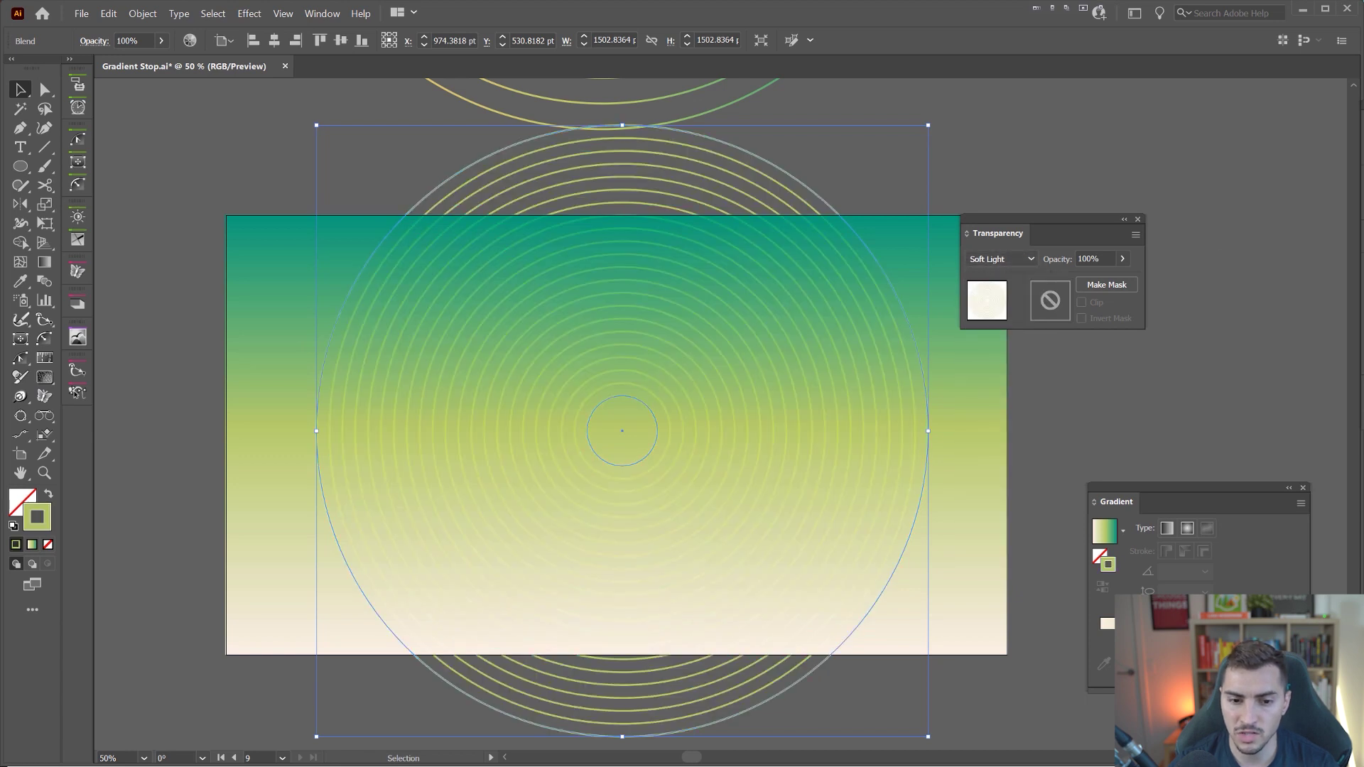
scroll(689, 325, "down", 1)
scroll(690, 325, "up", 1)
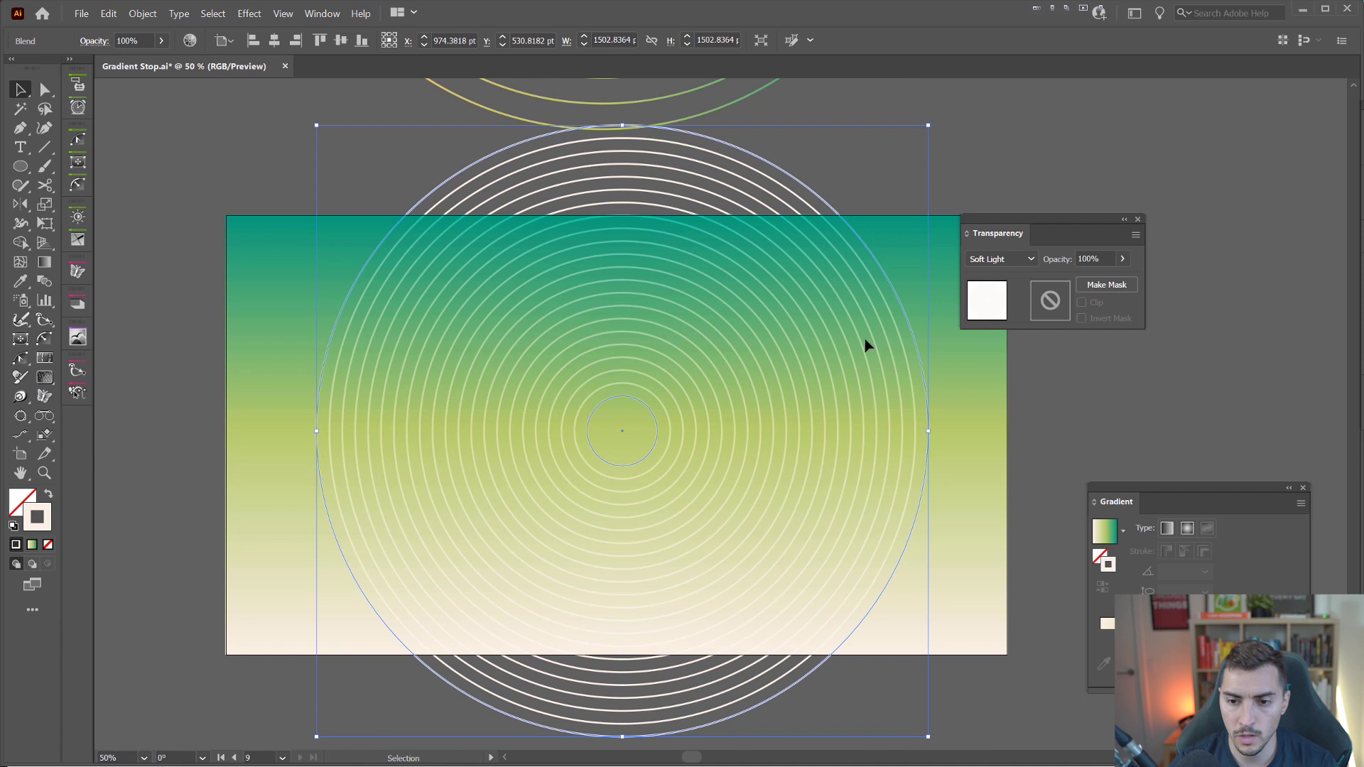
left_click(1024, 361)
left_click_drag(1036, 233, 1149, 314)
left_click_drag(1149, 314, 1163, 368)
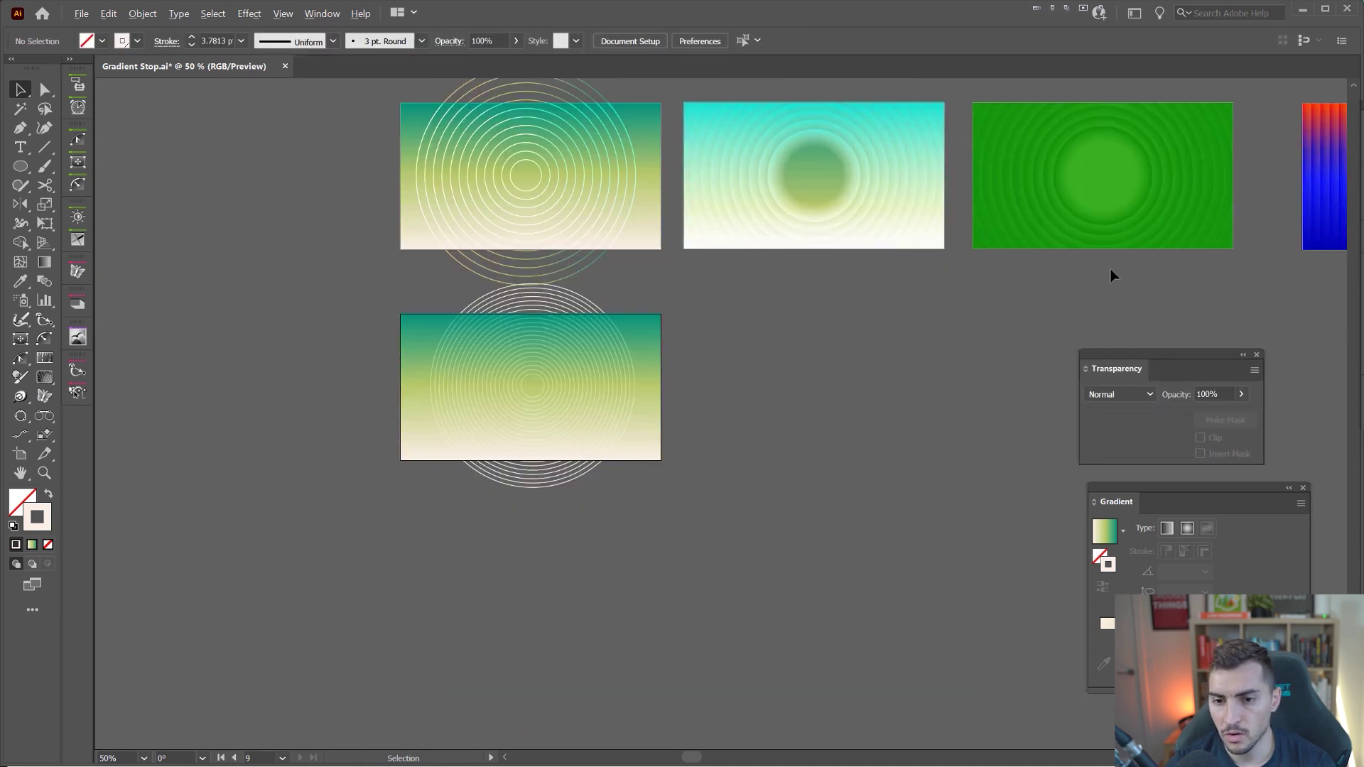
Step: Examine the soft shaded rings of the finished cyan and green background examples
scroll(760, 207, "up", 3)
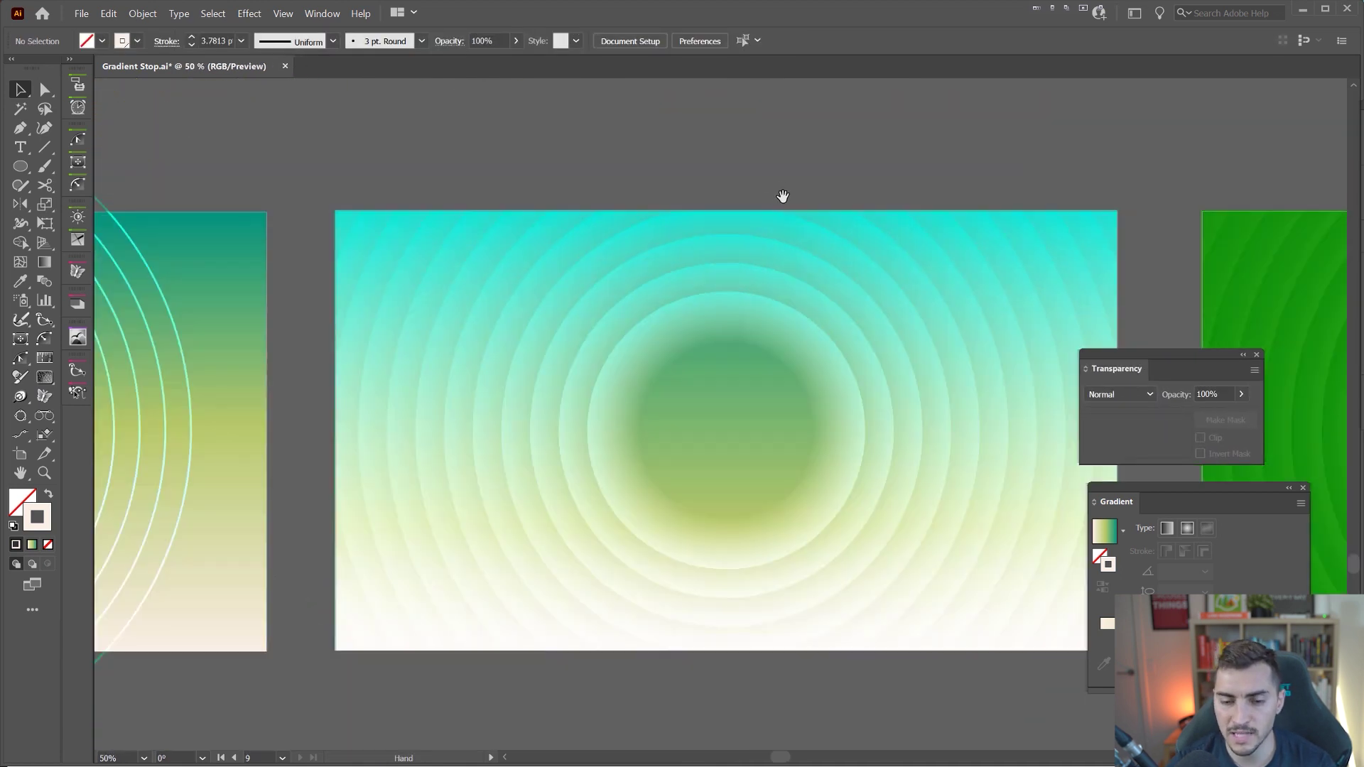
left_click(805, 306)
left_click_drag(871, 299, 815, 247)
scroll(824, 310, "down", 1)
key("Tab")
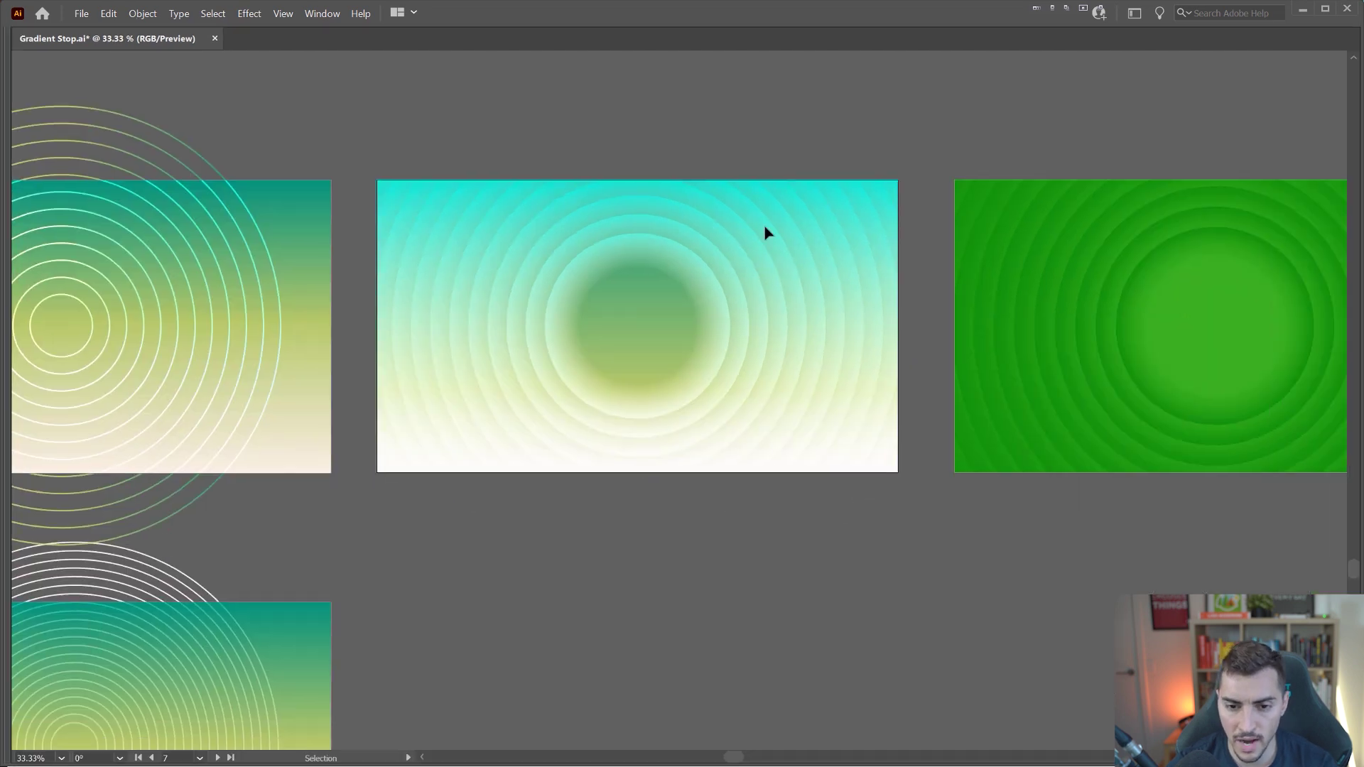
scroll(770, 204, "right", 3)
scroll(898, 217, "up", 1)
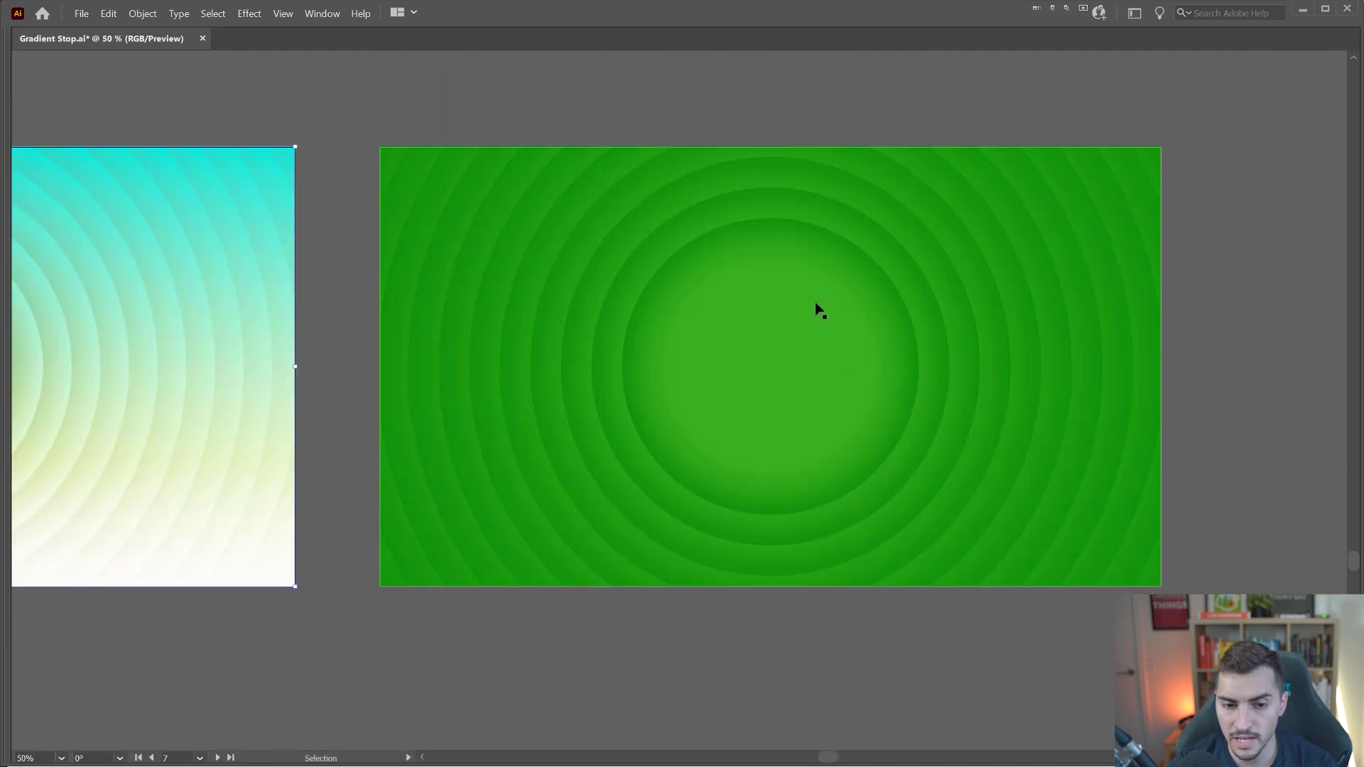
scroll(801, 308, "down", 1)
scroll(779, 228, "down", 1)
Step: Duplicate the green ring artboard below the original and delete the rings from the copy
key("shift+o")
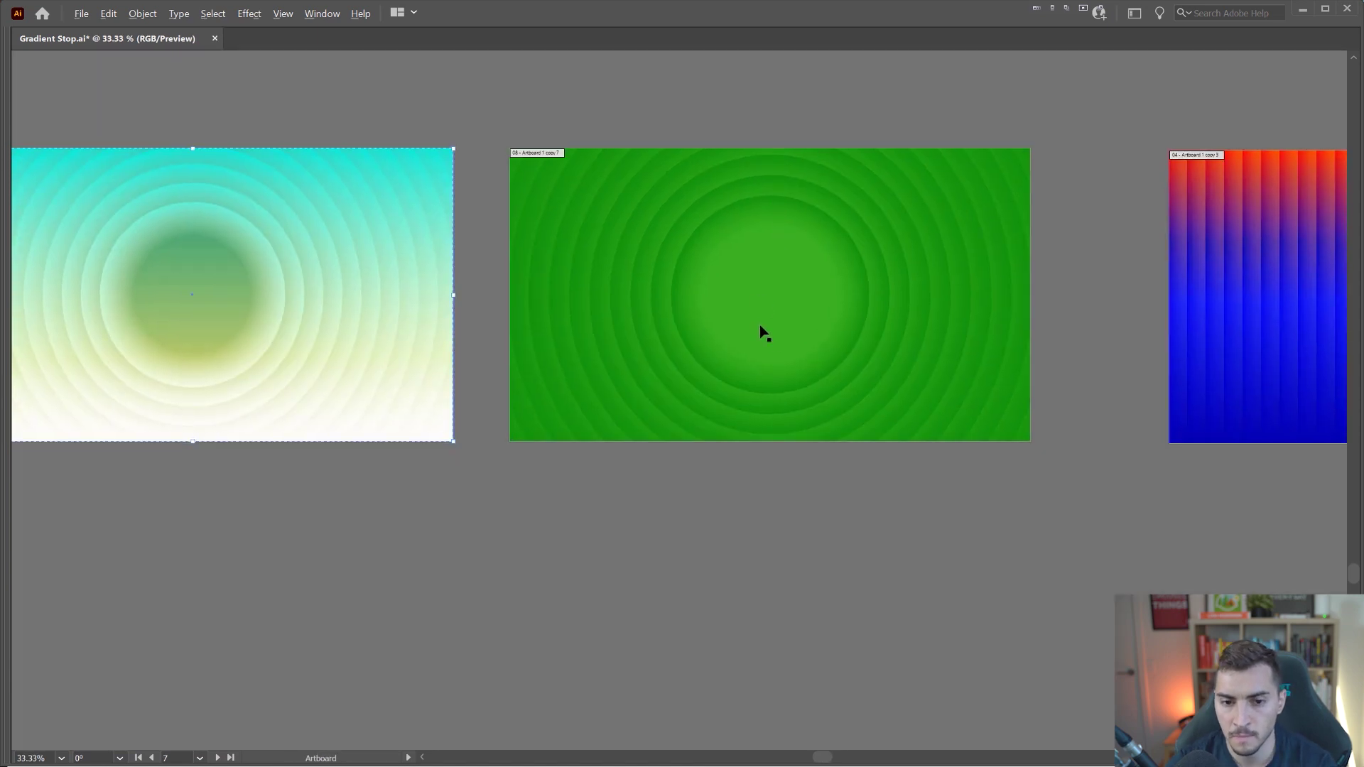
left_click_drag(770, 343, 786, 566)
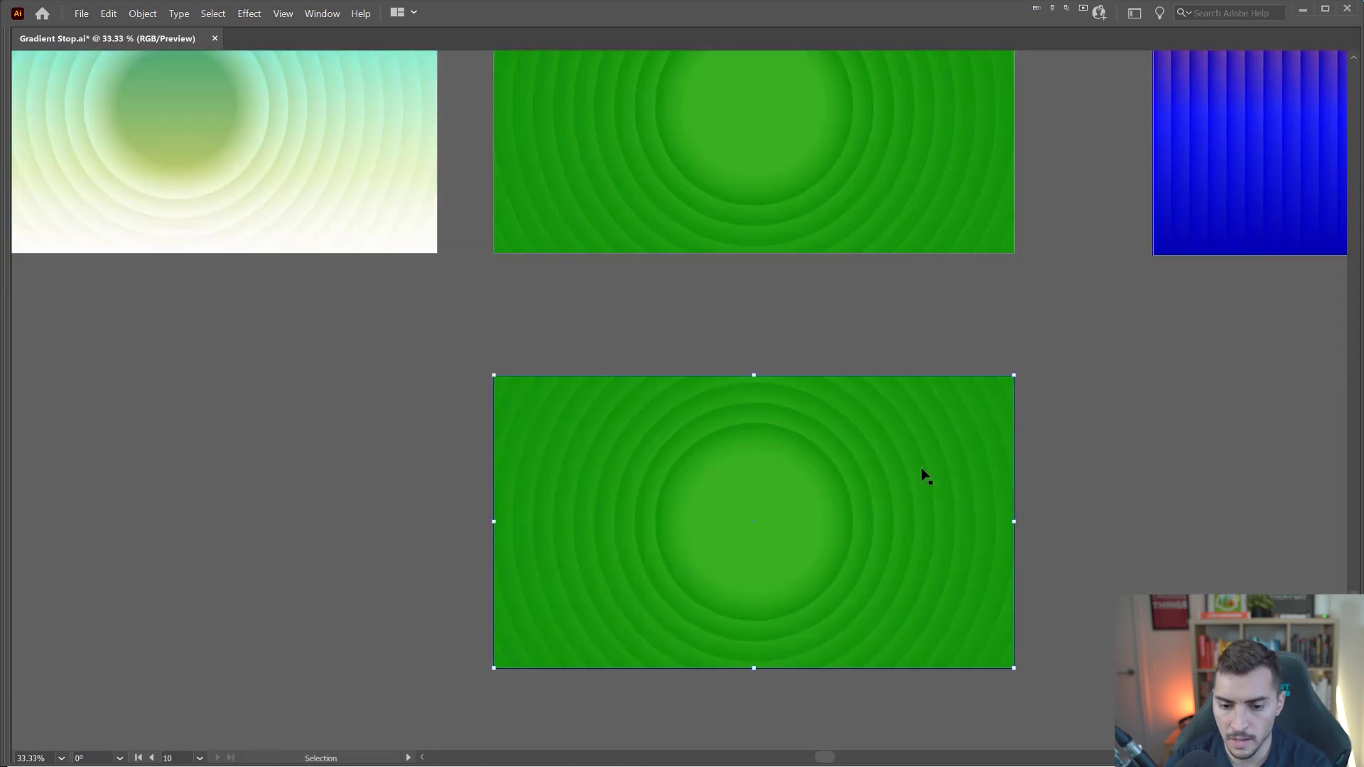
key("Delete")
left_click_drag(581, 425, 617, 336)
Step: Draw a circle about 476 pt wide centered on the plain green artboard and arrange the Transparency and Gradient settings beside it
scroll(616, 337, "down", 2)
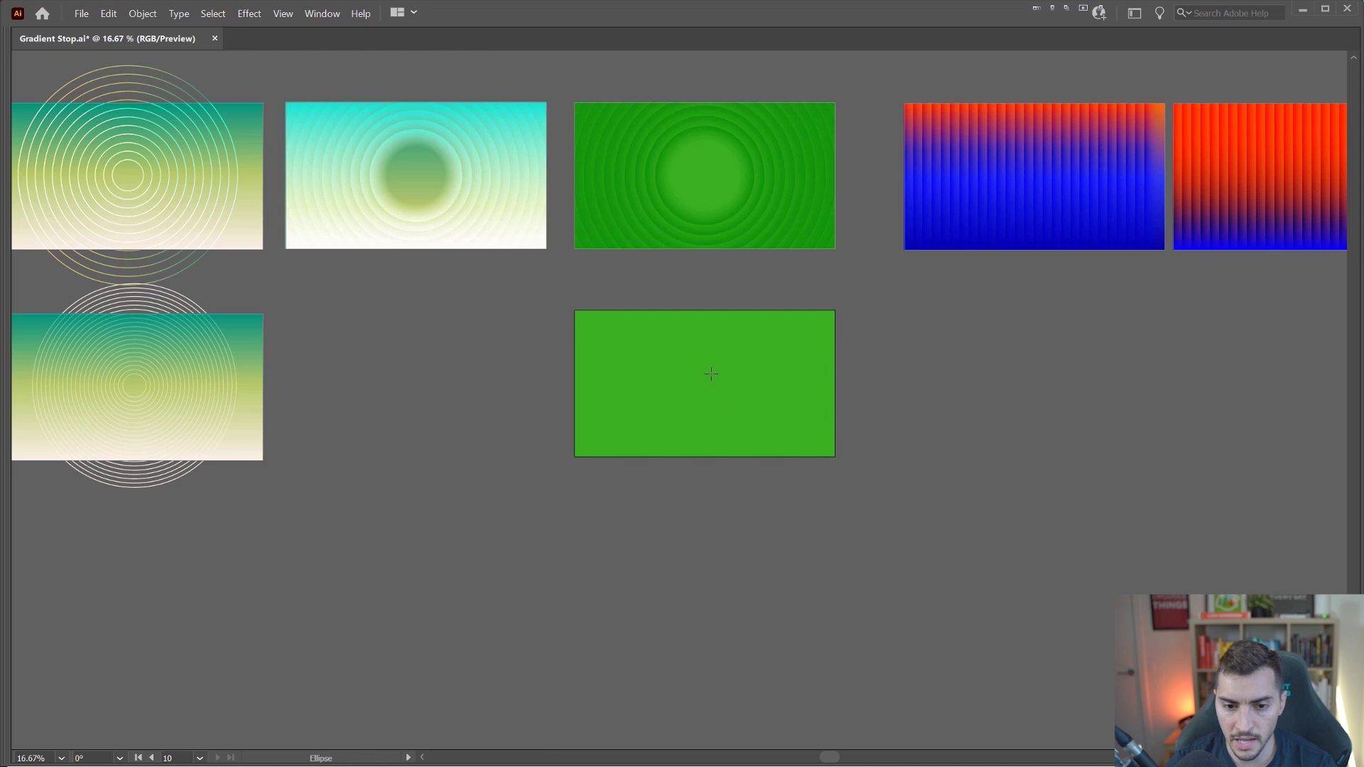
key("ctrl+equal")
key("ctrl+equal")
key("ctrl+equal")
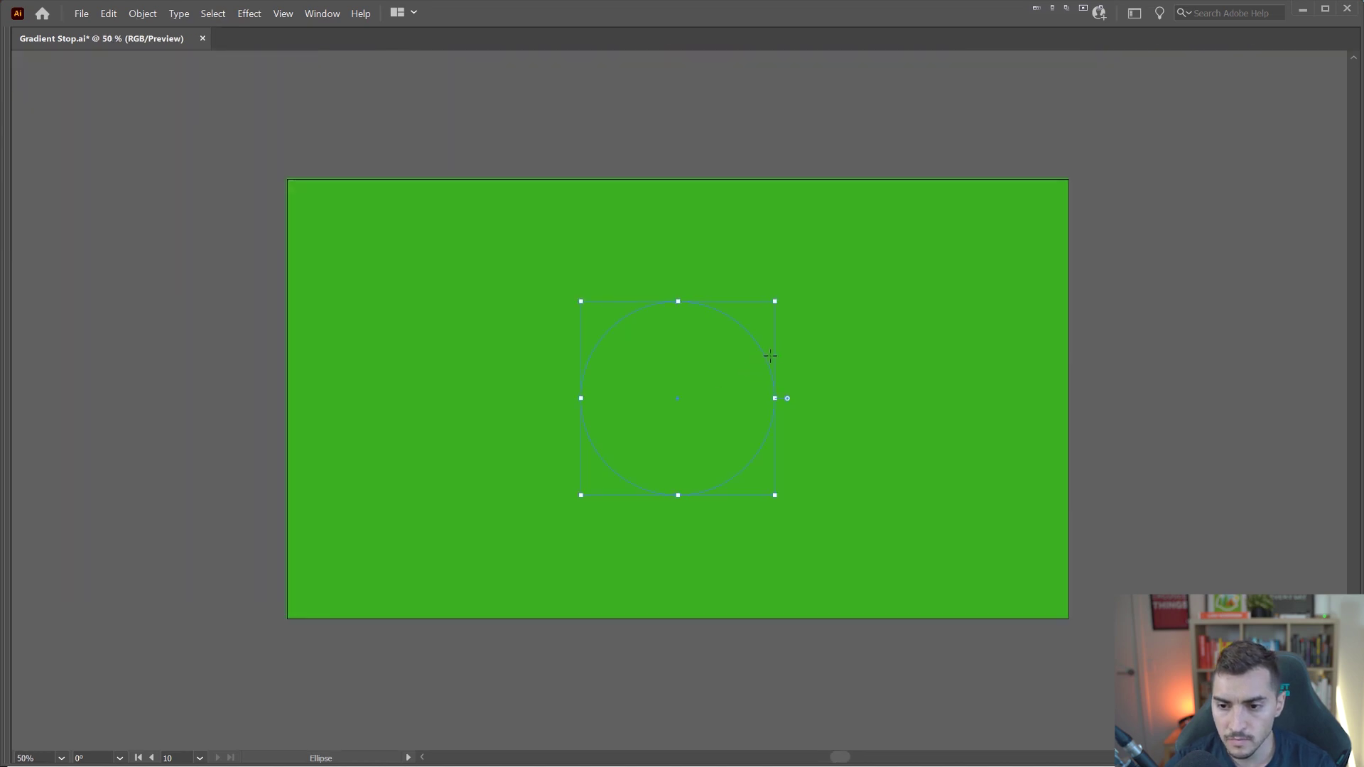
key("Tab")
left_click_drag(1169, 365, 1222, 141)
left_click_drag(1165, 502, 1042, 370)
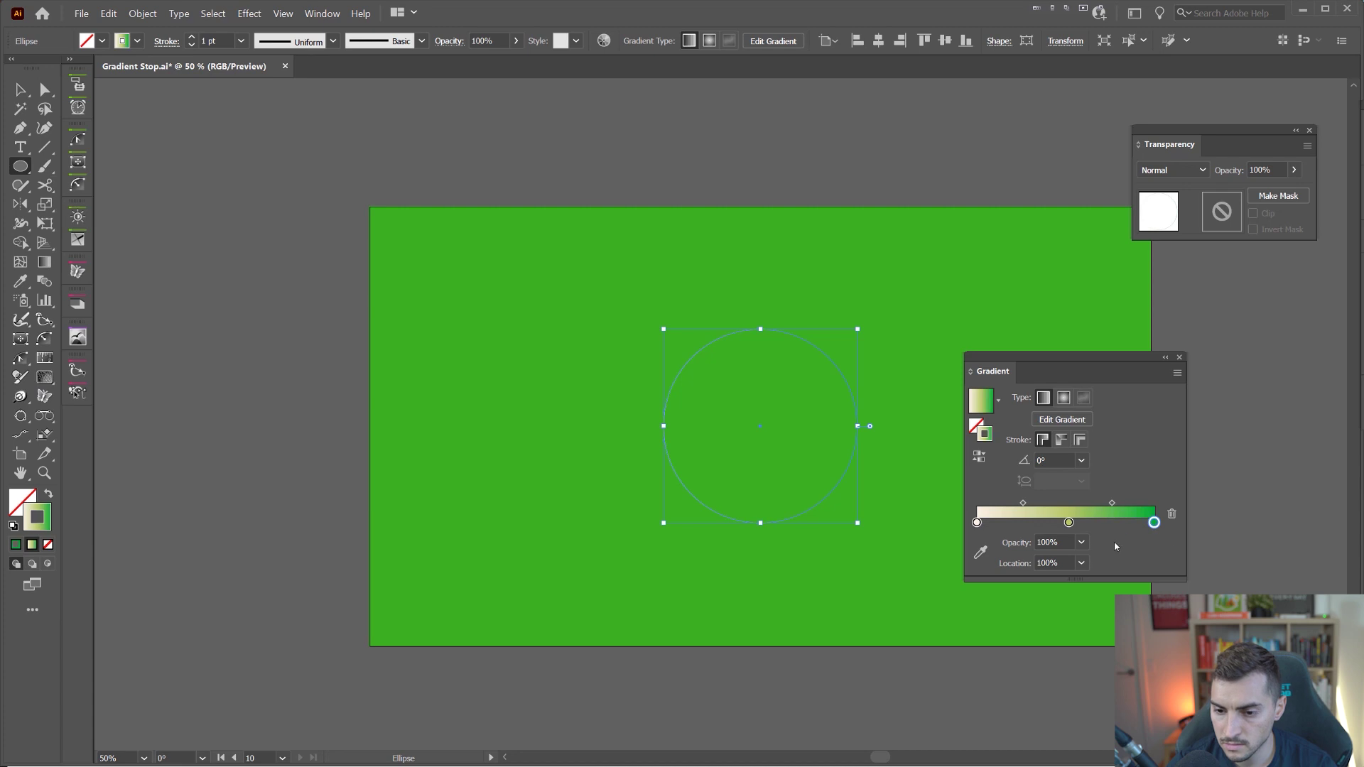
Step: Remove the gradient's teal end stop, make the gradient radial and apply it as the circle's fill
left_click_drag(1070, 526, 900, 484)
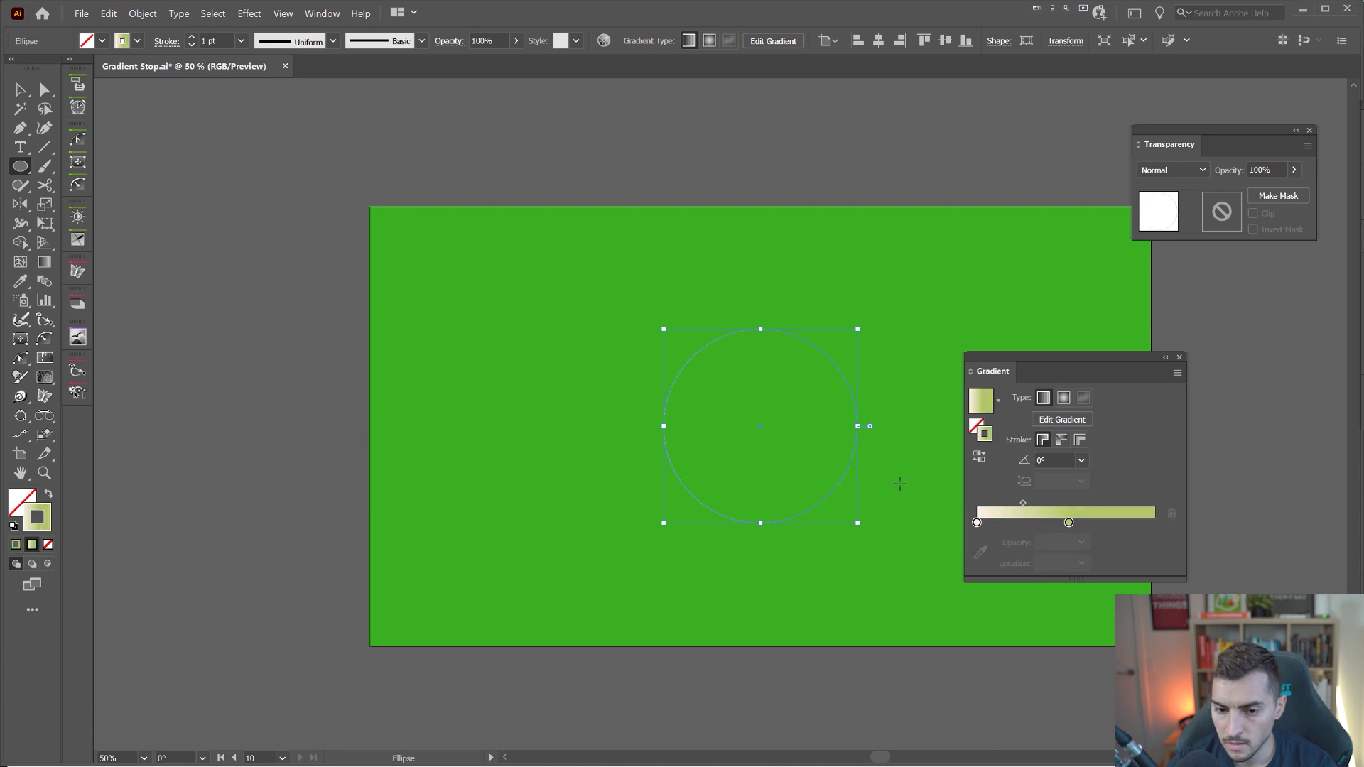
left_click(1063, 399)
left_click(981, 401)
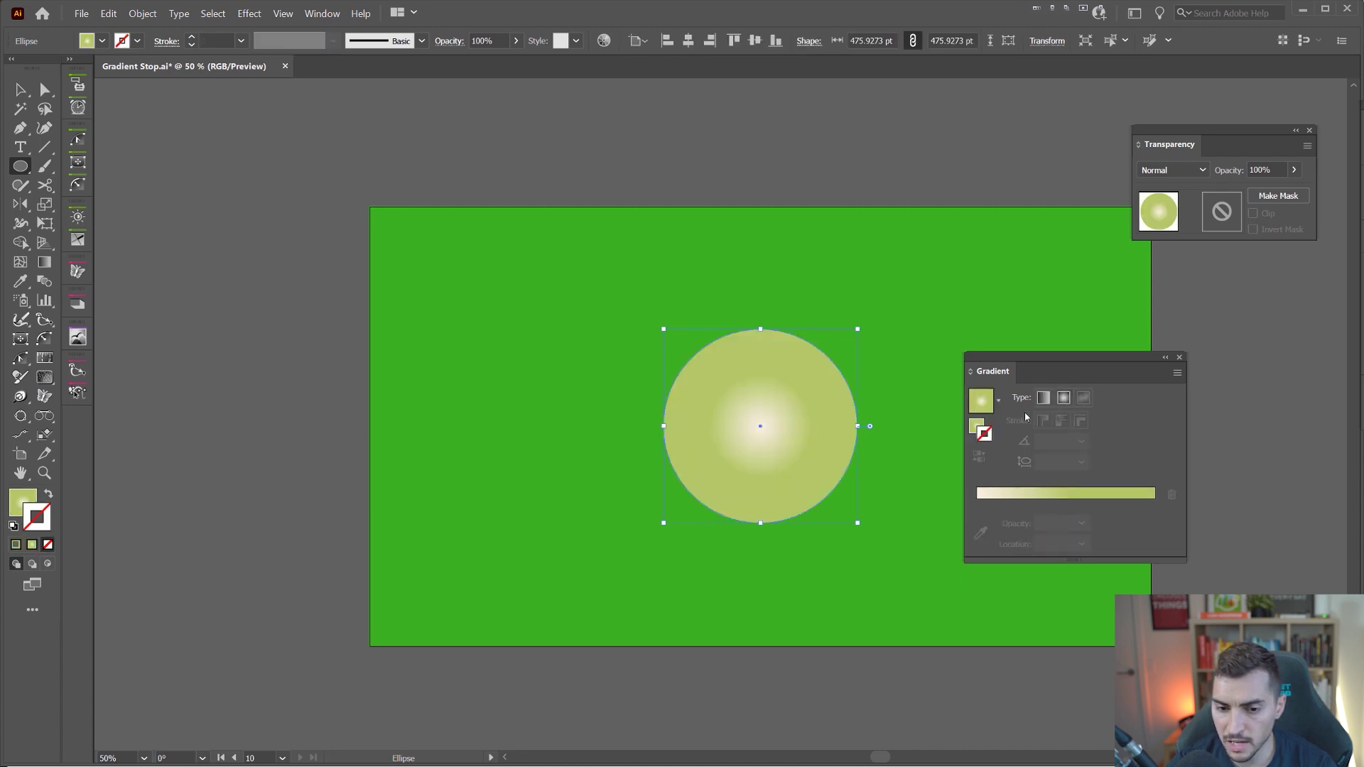
left_click(1032, 495)
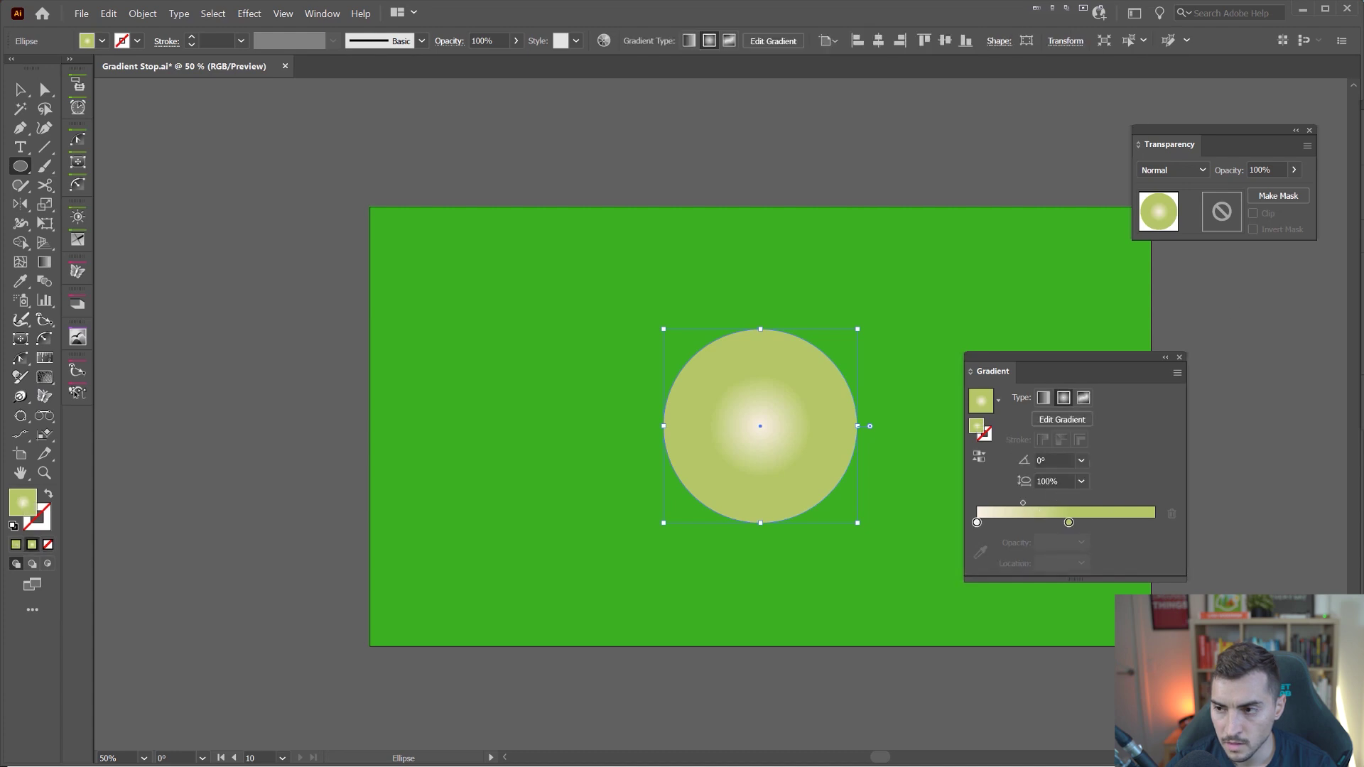
Step: Replace the olive stop with a green outer stop and set the cream inner stop's opacity to 0%
left_click_drag(1069, 524, 1156, 524)
left_click(976, 524)
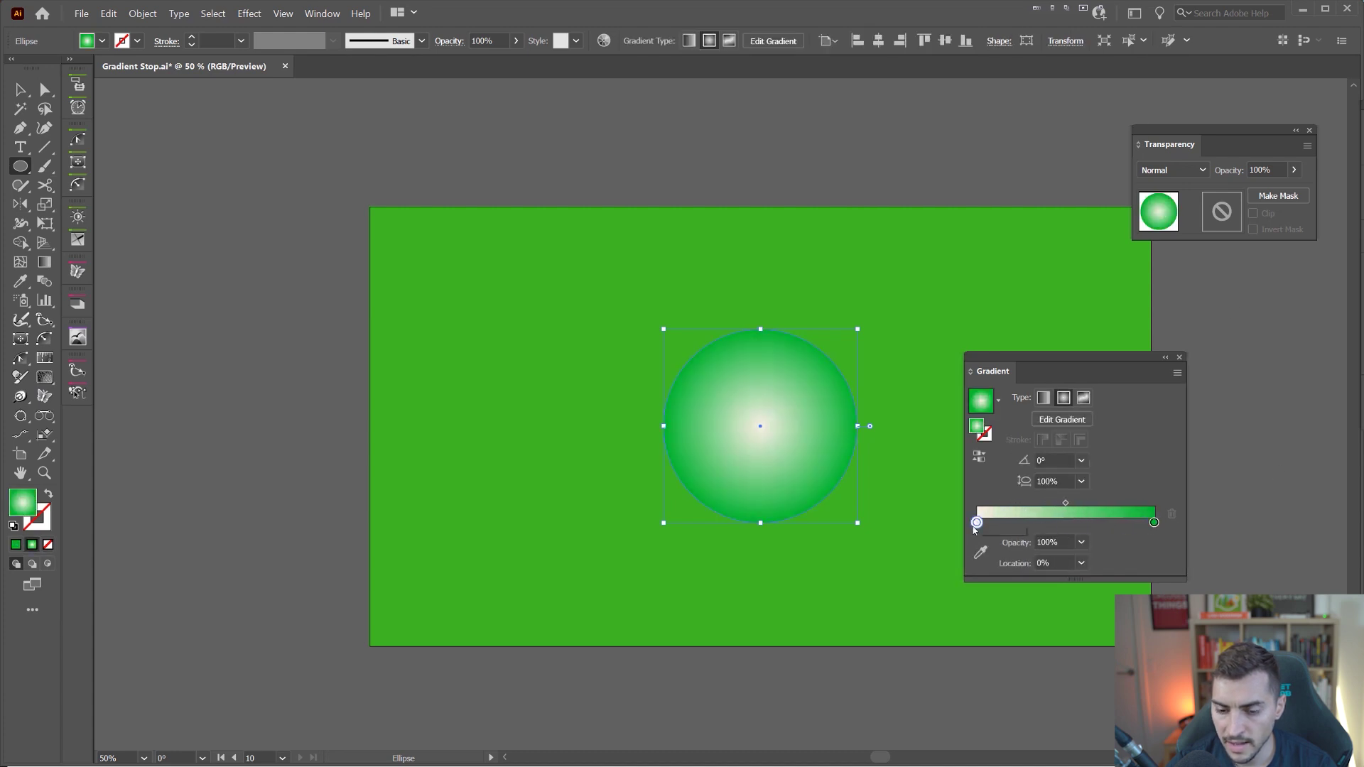
left_click(1059, 538)
type("0")
key("Return")
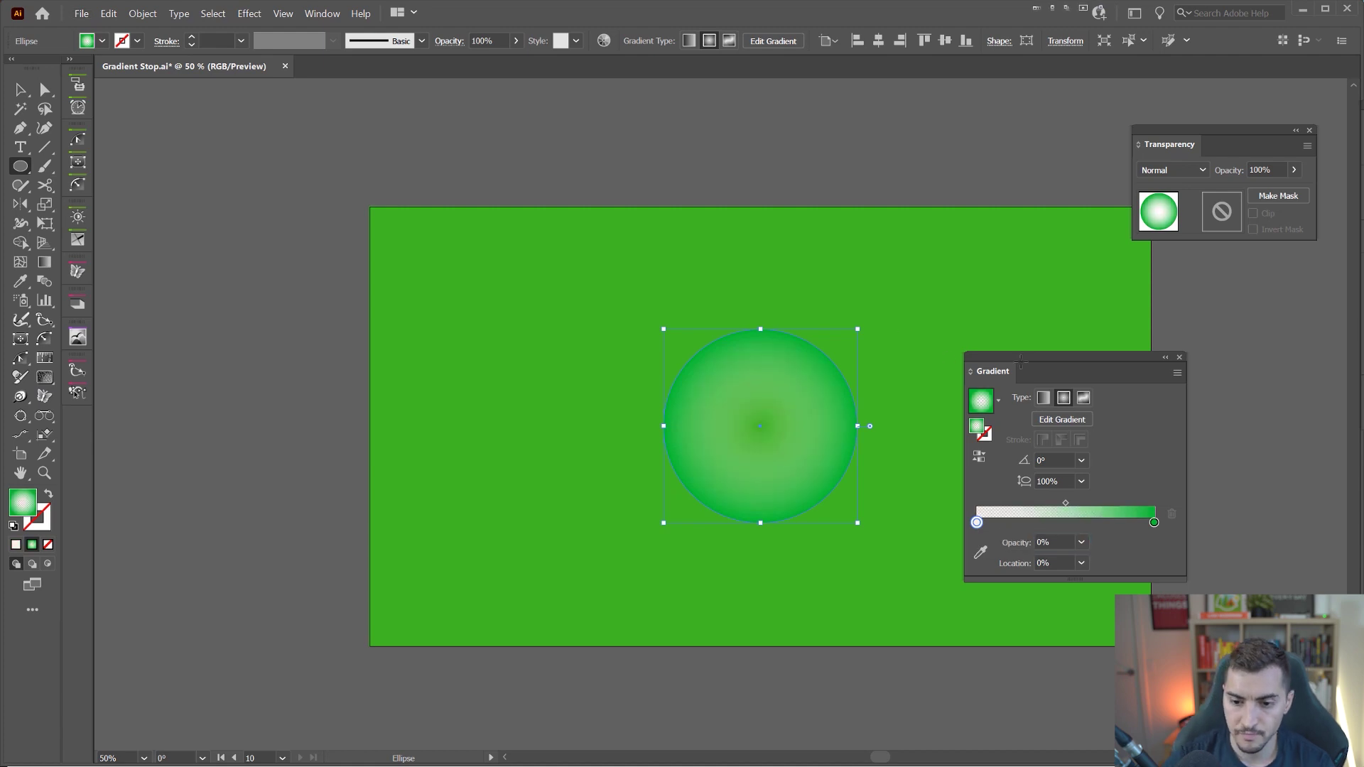
Step: Replace the inner stop with a copy of the green outer stop and set its opacity to 0%
left_click_drag(1153, 523, 972, 527)
left_click(1050, 542)
double_click(1051, 541)
type("0")
key("Return")
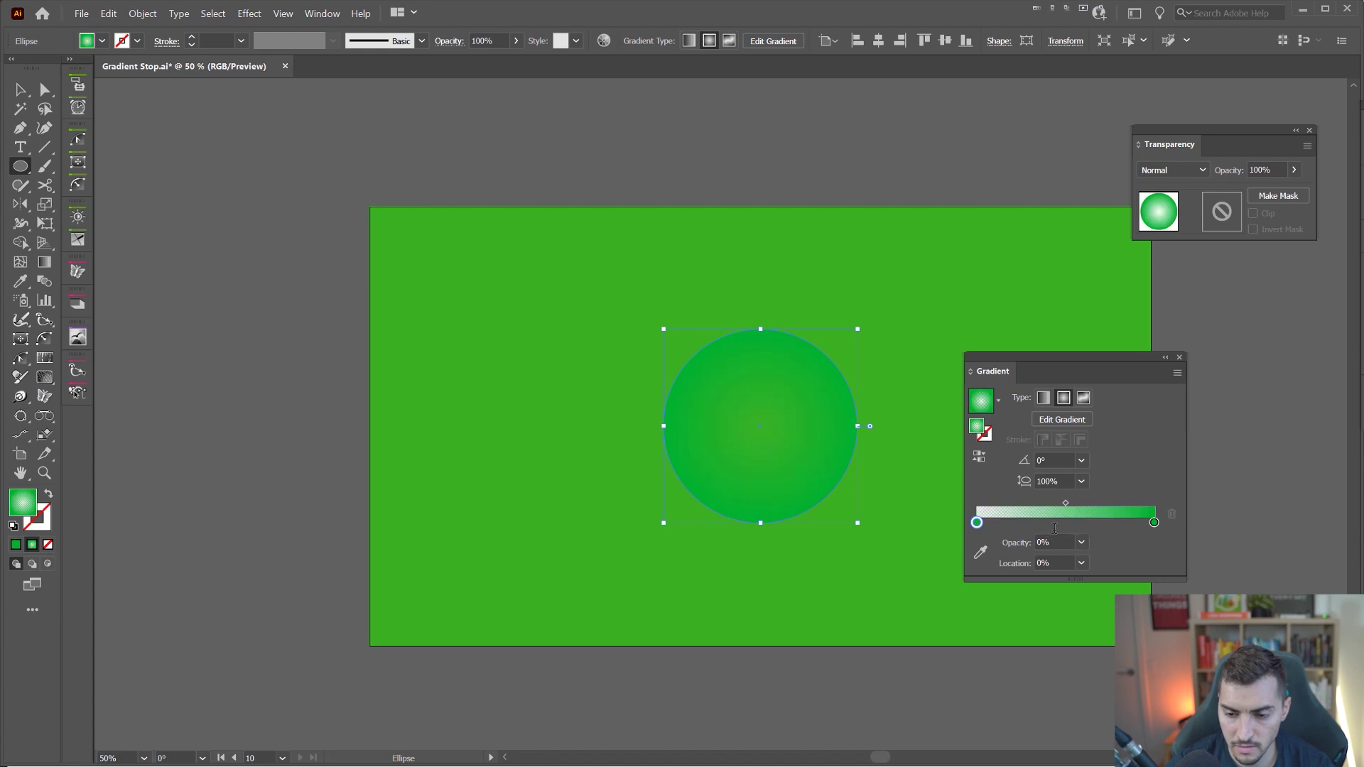
Step: Set the circle's blending mode to Multiply and shift the gradient's transparent stop outward to about 58.3%
left_click(1172, 169)
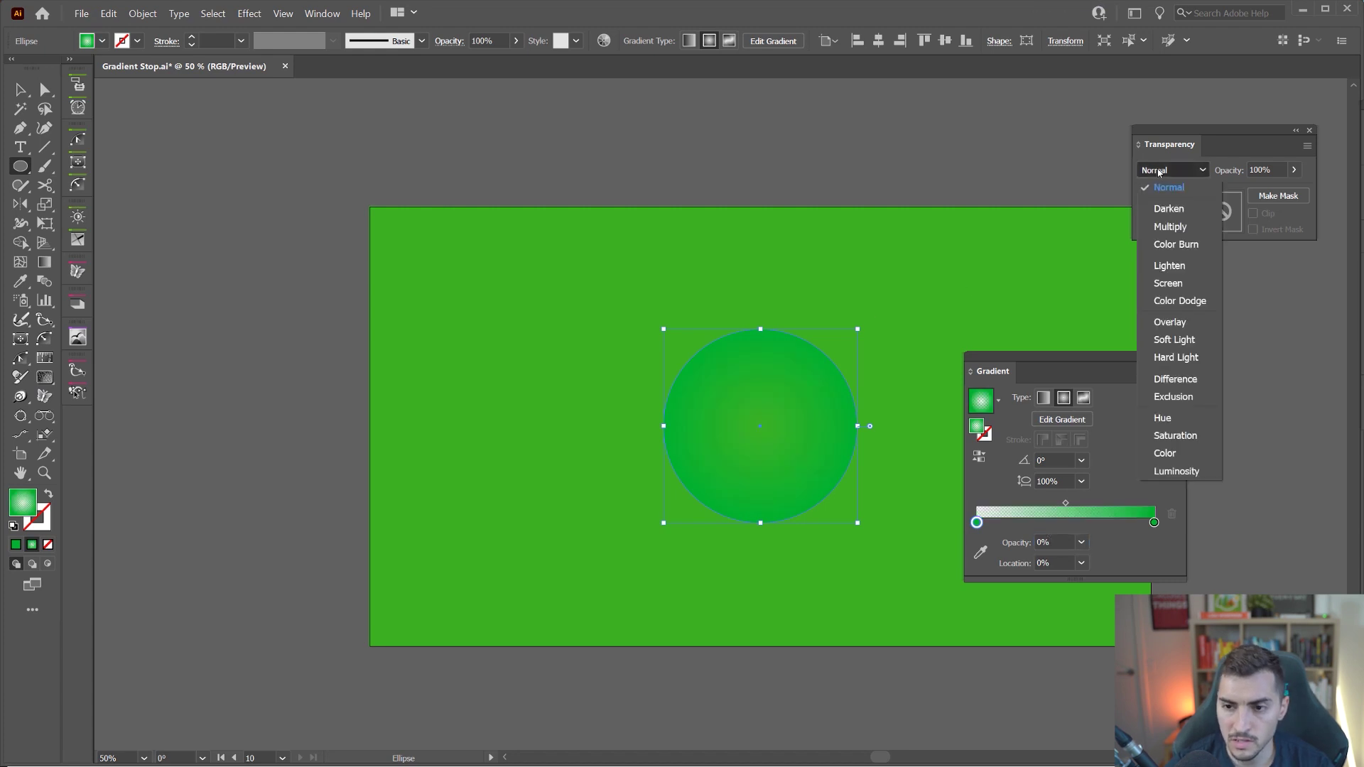
left_click(1164, 223)
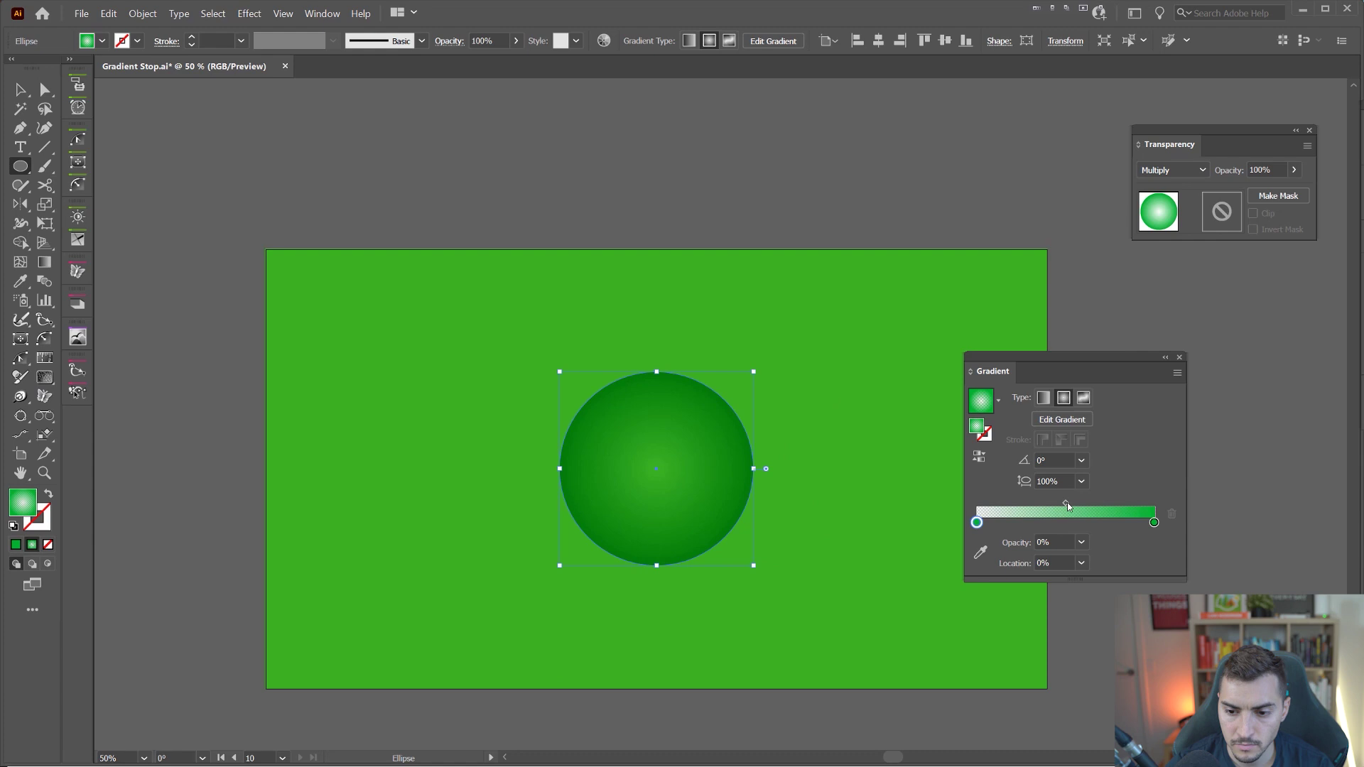
left_click_drag(1066, 504, 1109, 505)
left_click_drag(976, 522, 1122, 503)
scroll(710, 476, "up", 3)
scroll(710, 474, "down", 4)
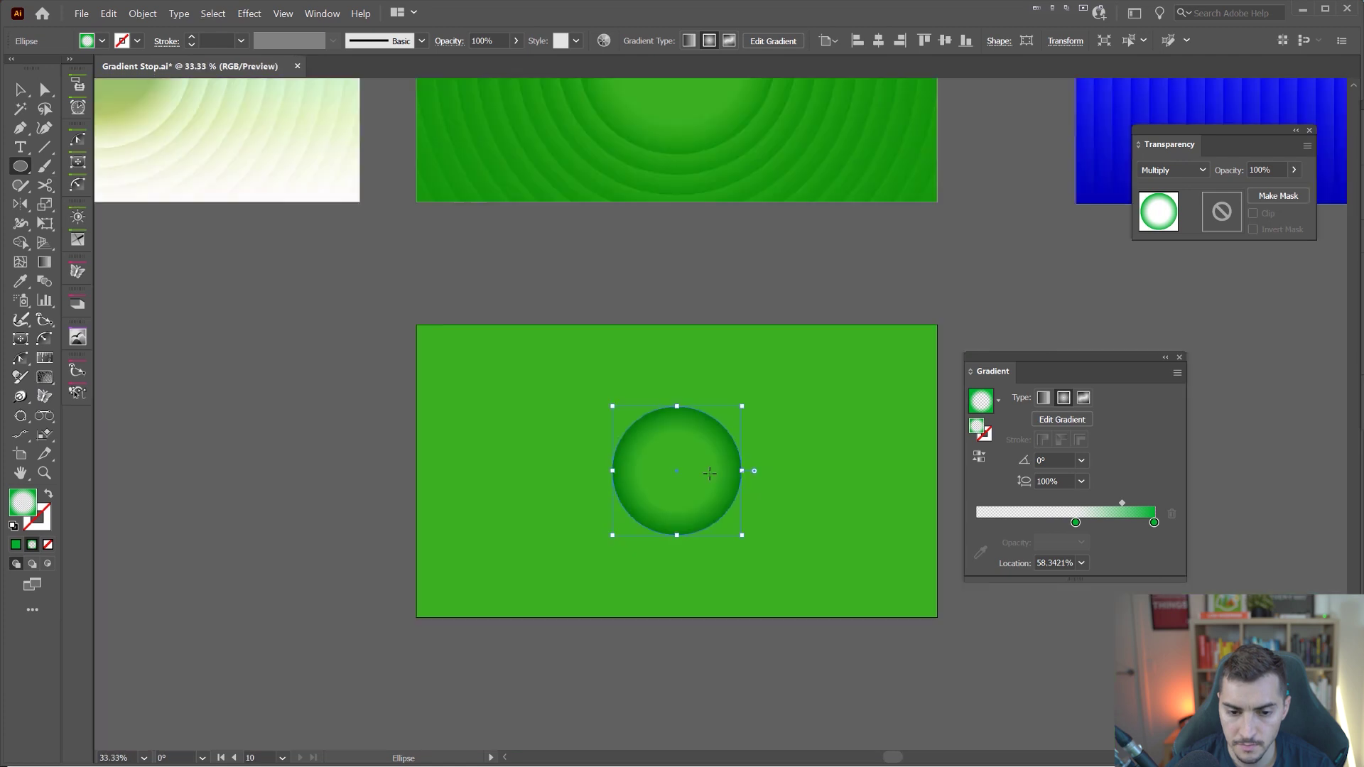
Step: Shrink the gradient circle about its center and paste a copy in place, enlarged to slightly taller than the artboard
key("v")
left_click_drag(677, 418, 691, 486)
key("ctrl+z")
key("ctrl+z")
key("ctrl+c")
key("ctrl+f")
left_click_drag(725, 423, 876, 318)
key("ctrl+z")
key("ctrl")
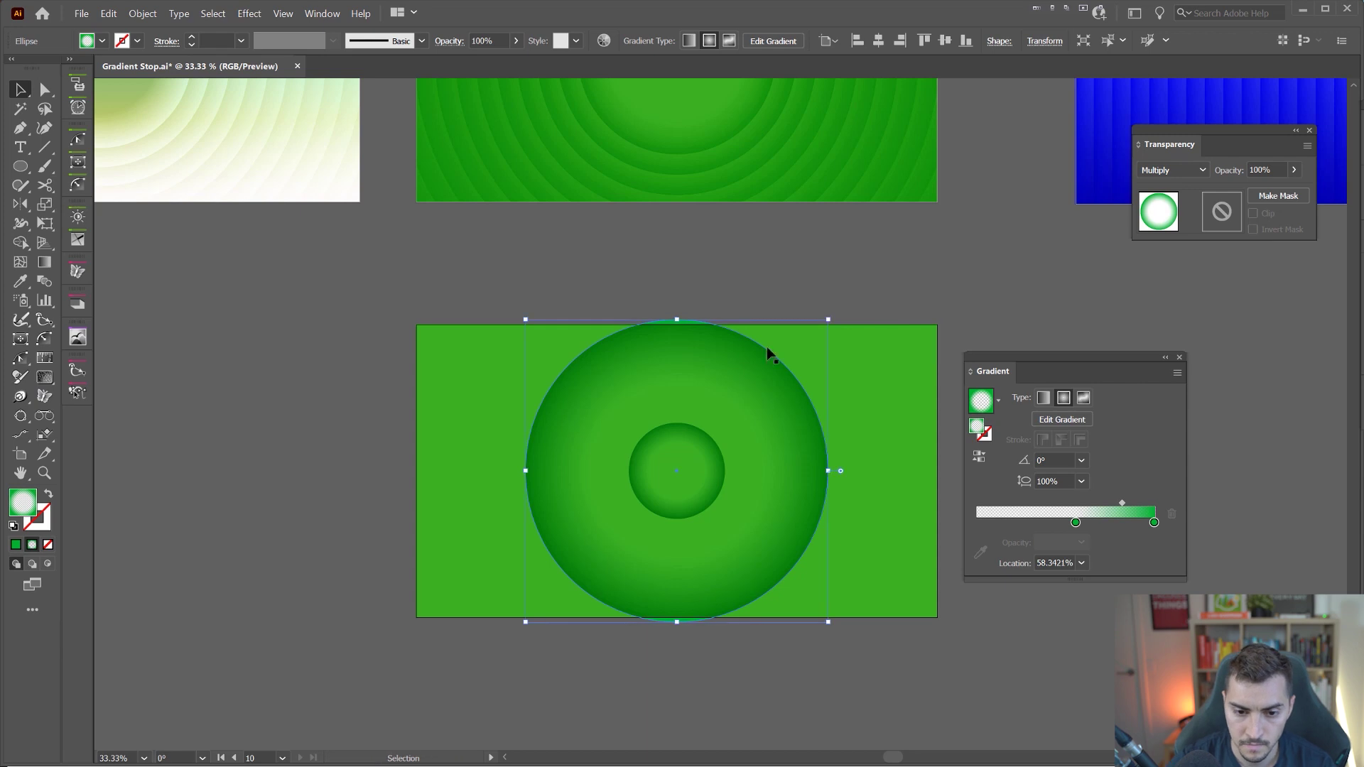
Step: Blend the small and large green gradient circles together
left_click(689, 449, "shift")
left_click(786, 390)
key("w")
scroll(717, 470, "up", 1)
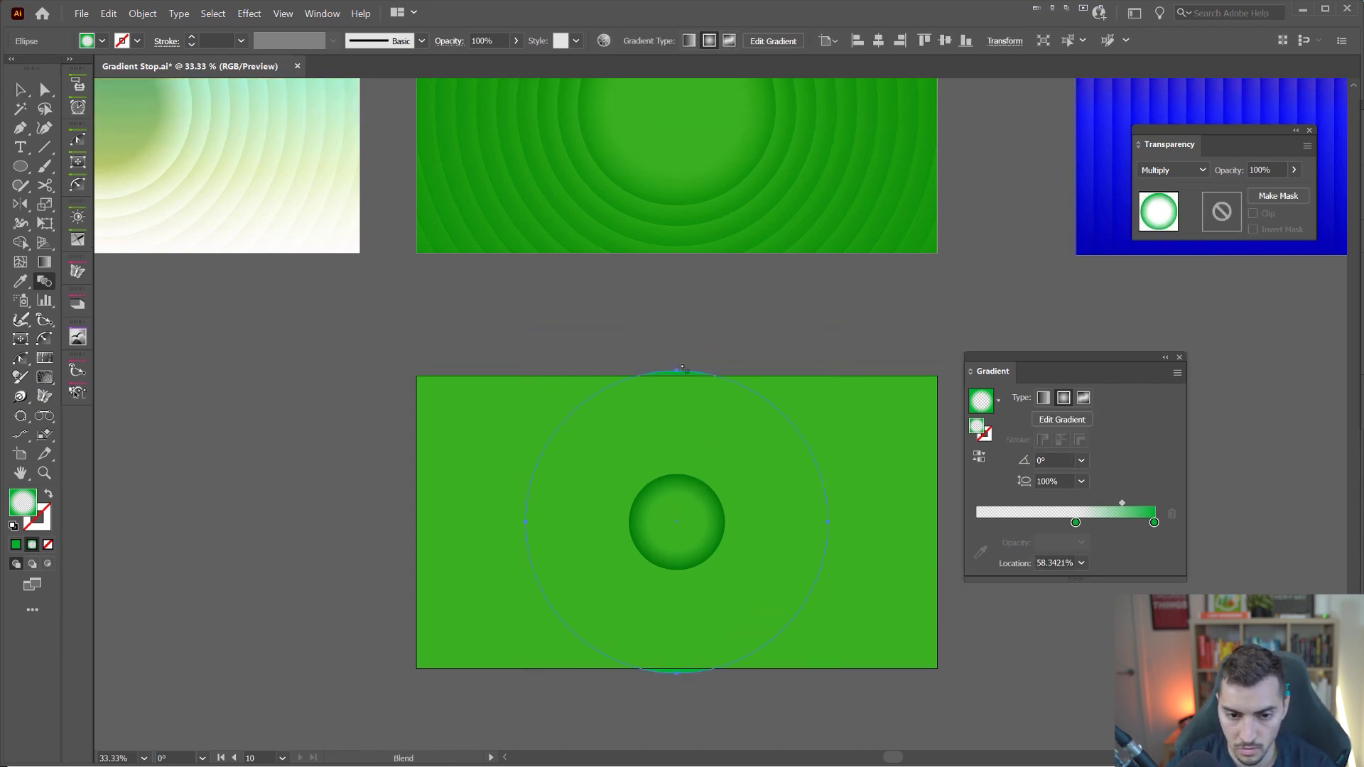
left_click(681, 372)
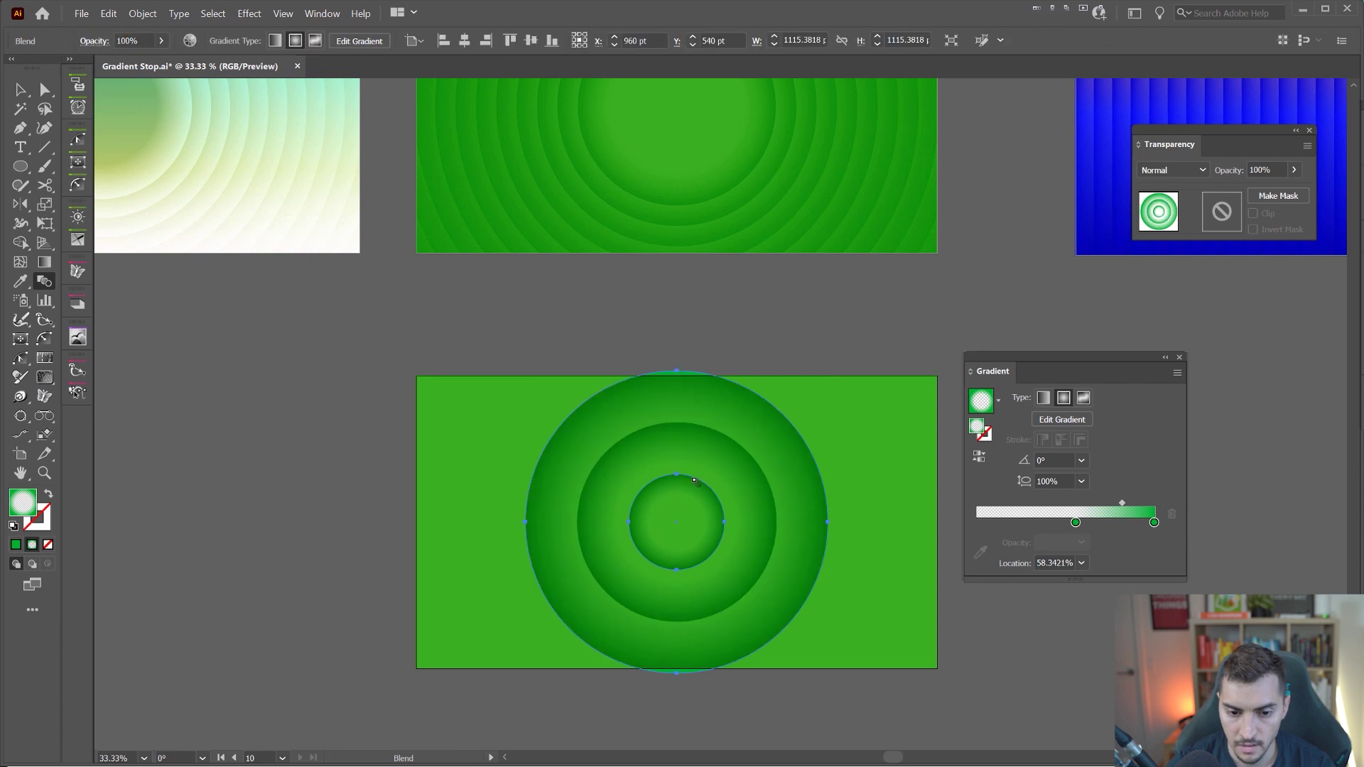
Step: Set the circle blend's spacing to 12 specified steps with the preview on
key("Return")
left_click(927, 391)
left_click(935, 426)
scroll(1026, 387, "up", 11)
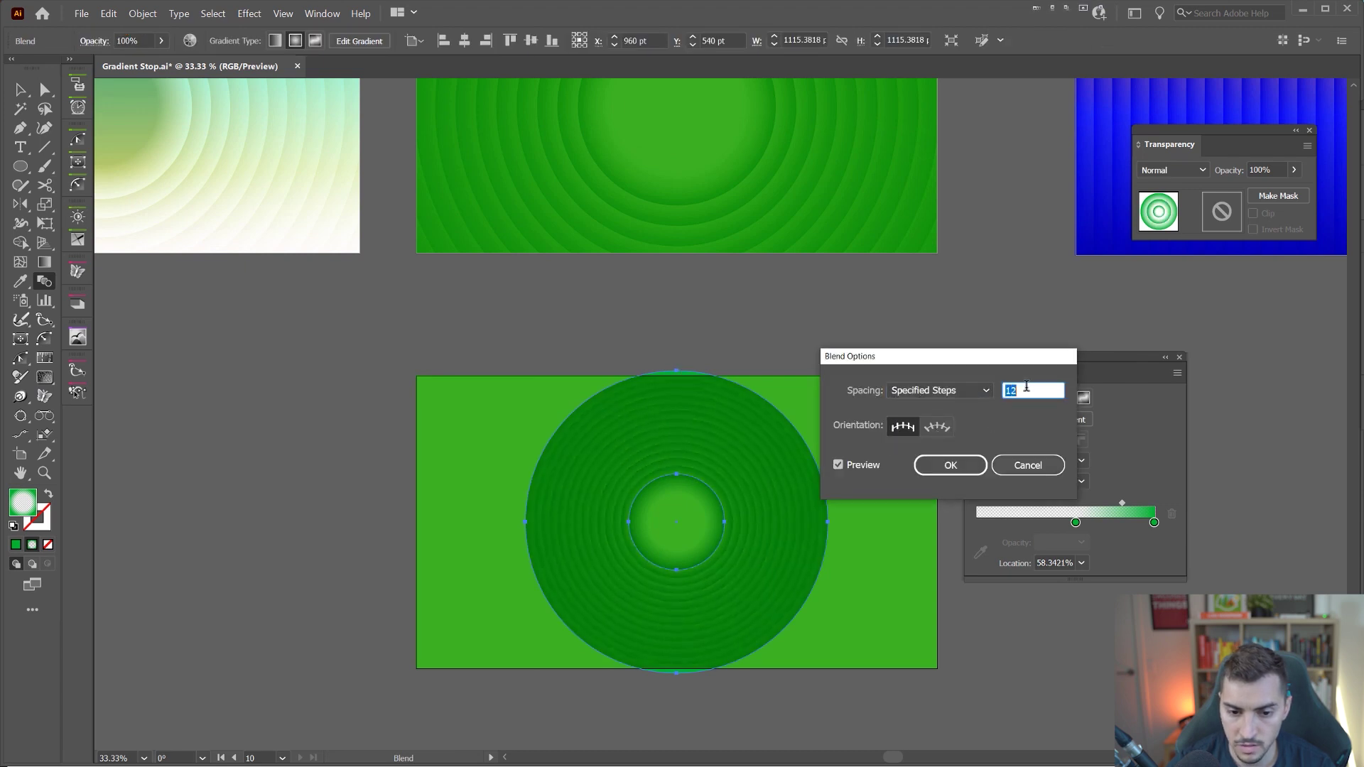
left_click(959, 464)
Step: Enlarge the circle blend proportionally about its center until it extends slightly past the artboard's sides
key("v")
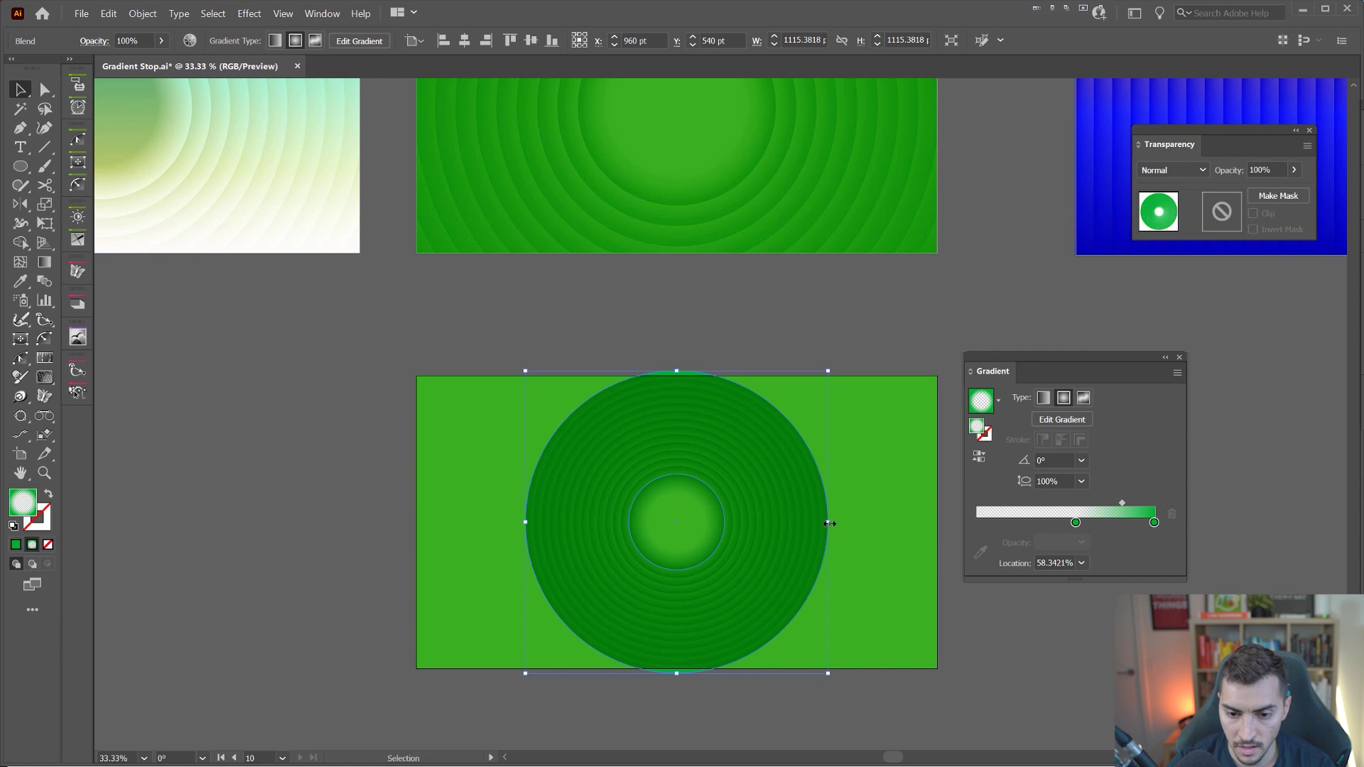
left_click_drag(827, 522, 950, 494)
left_click_drag(880, 510, 812, 438)
Step: Draw a rectangle matching the artboard and use it as a clipping mask for the circle blend
key("ctrl+shift+a")
key("m")
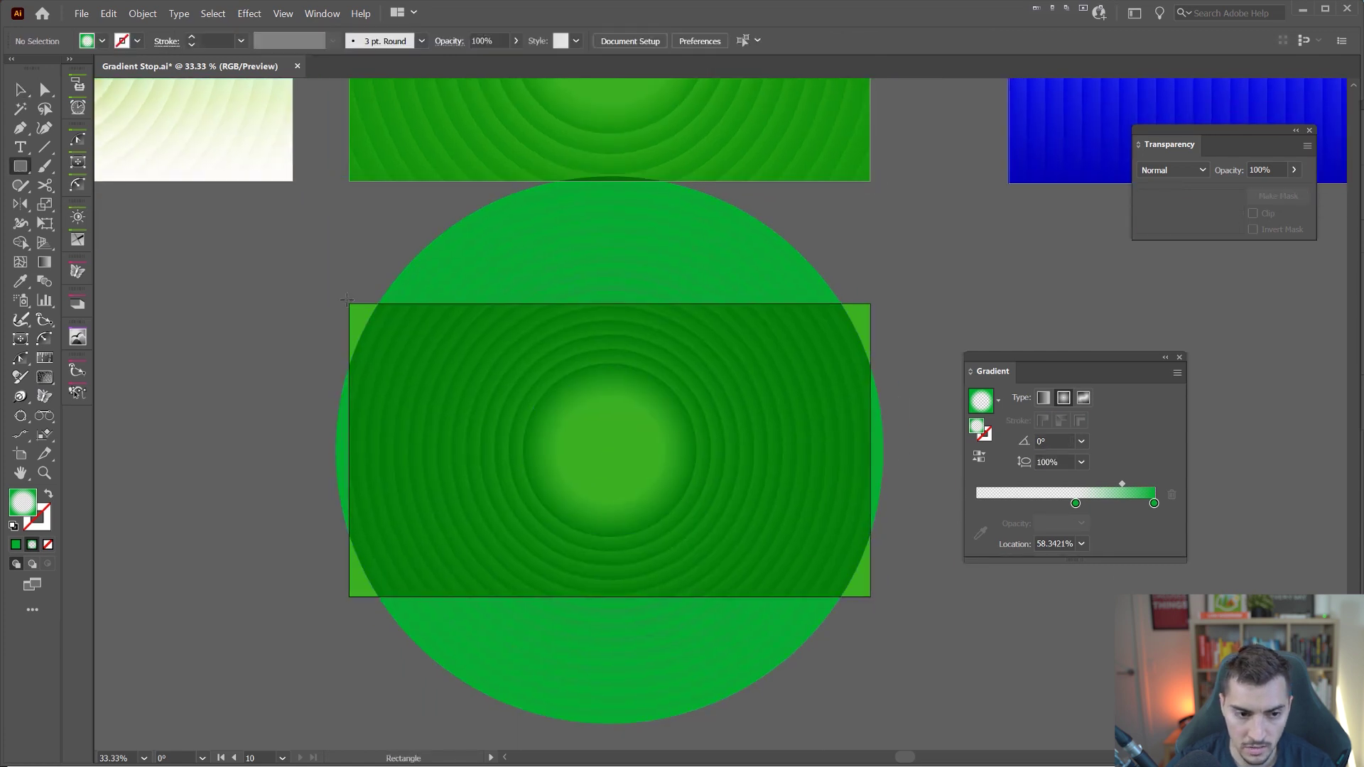
left_click_drag(349, 304, 870, 596)
key("v")
left_click(778, 624, "shift")
key("ctrl+7")
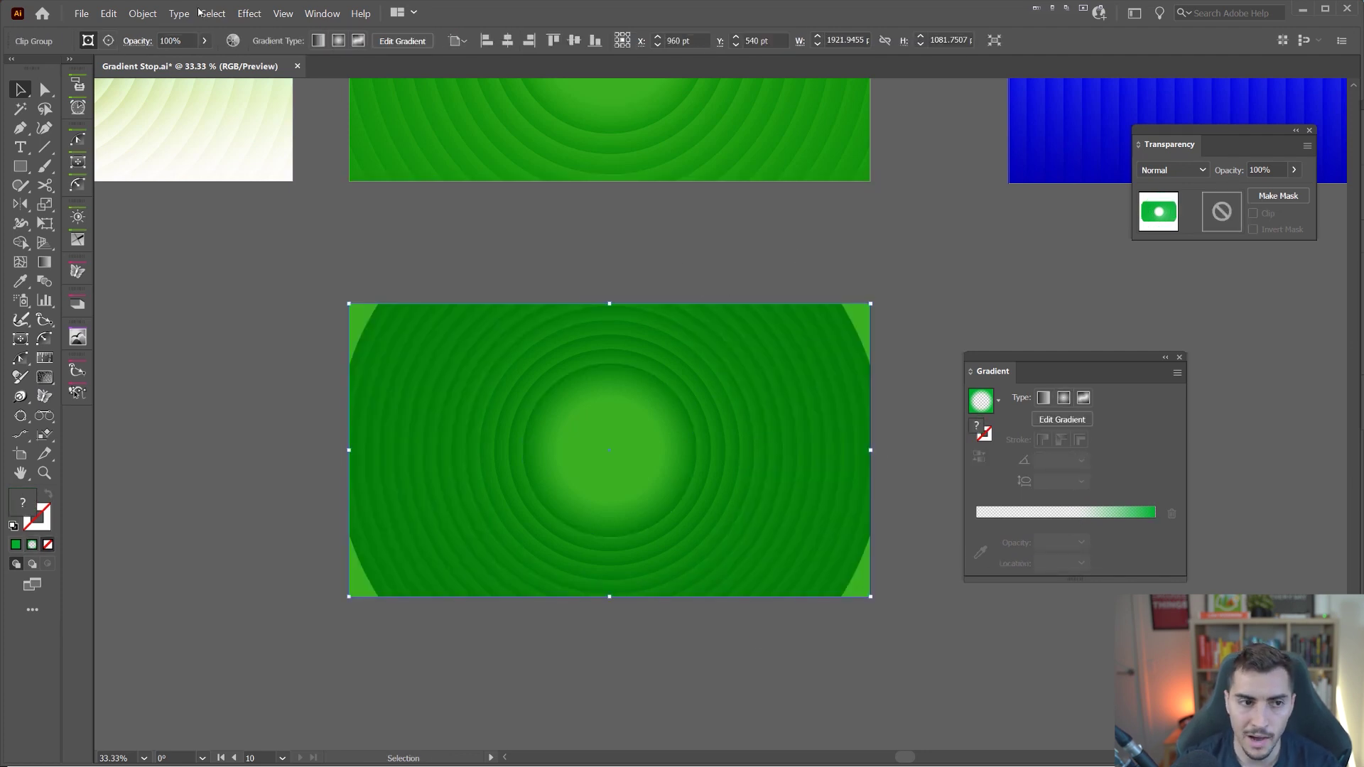
left_click(141, 15)
mouse_move(215, 315)
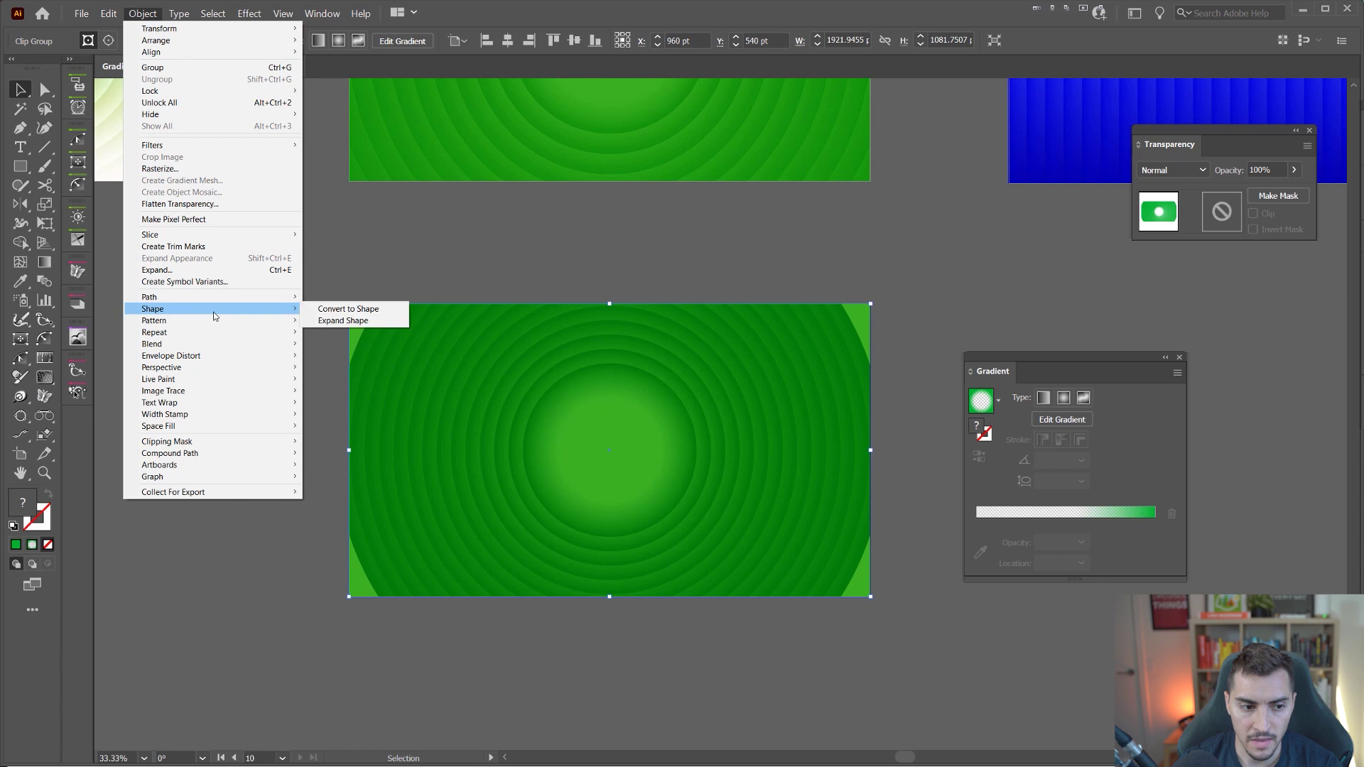
mouse_move(174, 446)
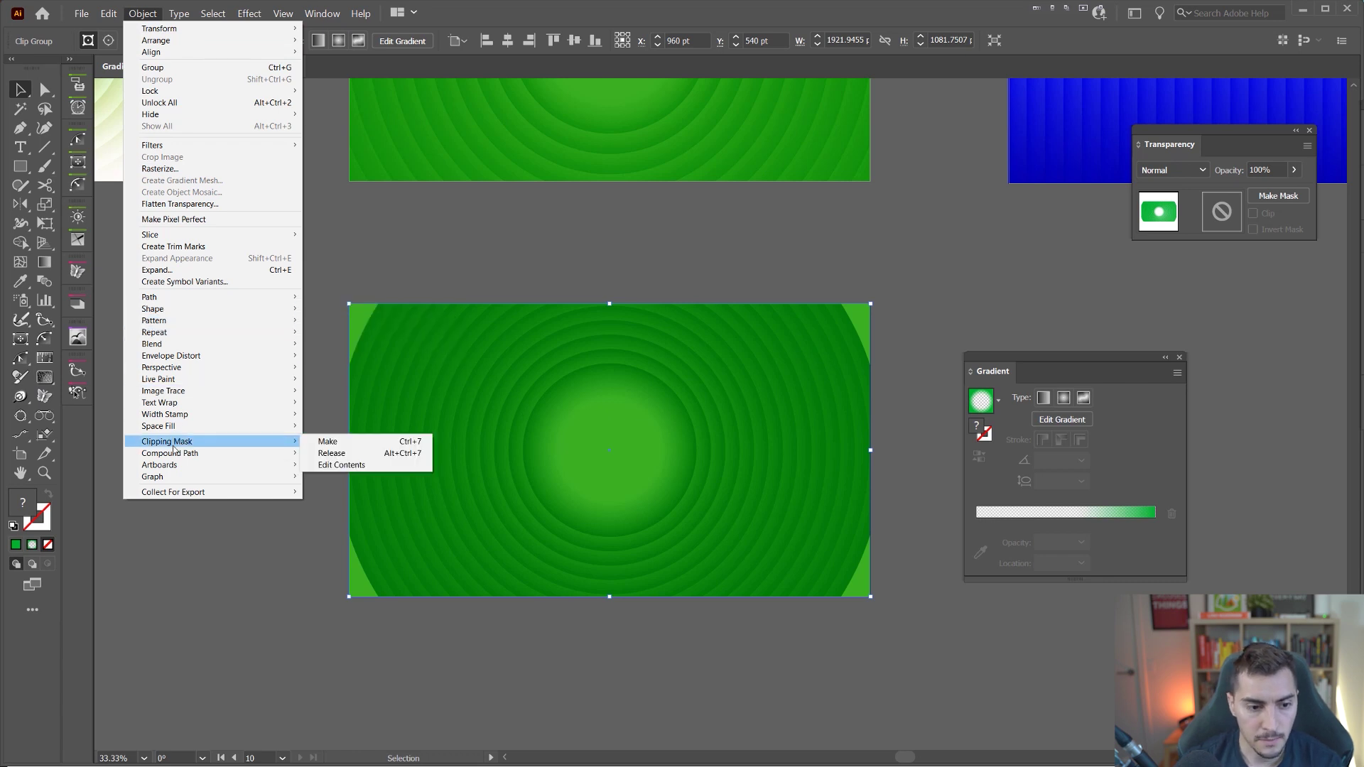
left_click(1225, 379)
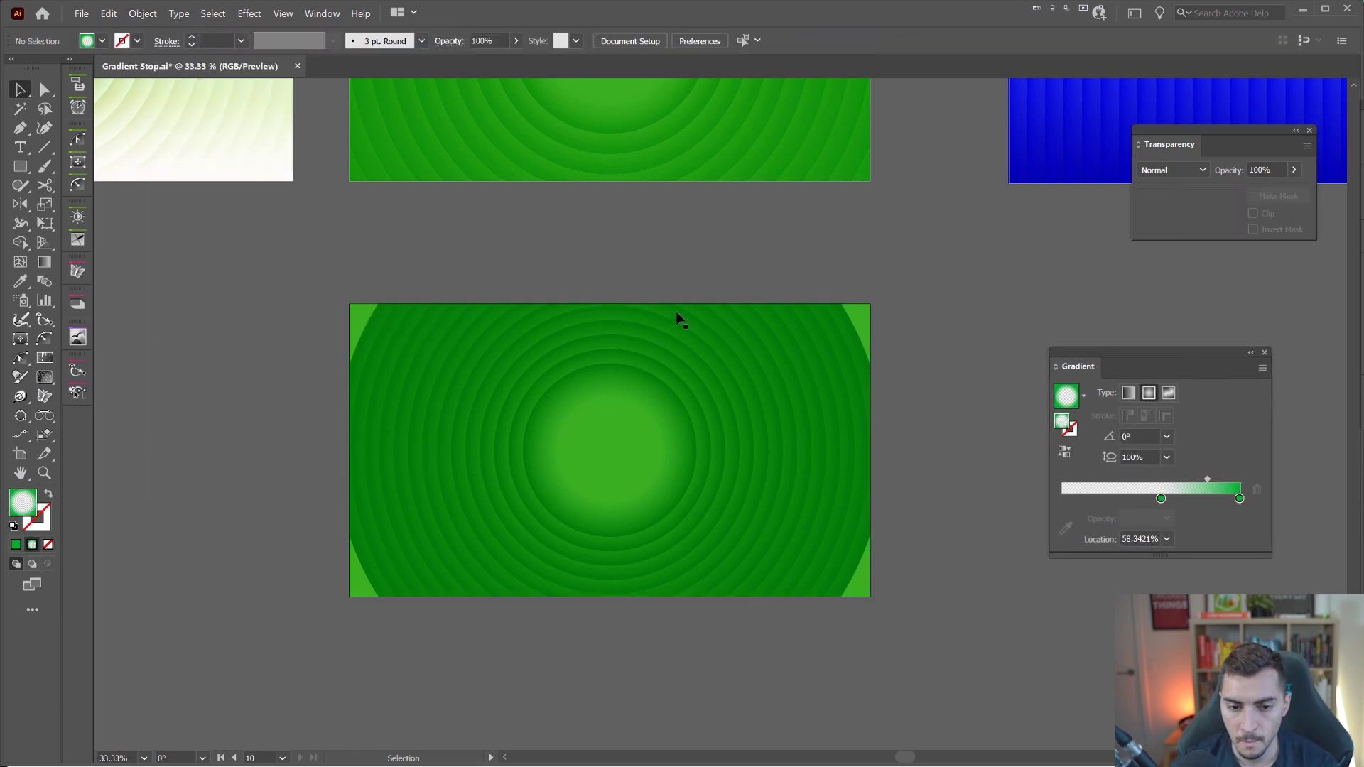
Step: Scale the blend inside the clip group about its center to about 2453 pt wide, covering the artboard's corners
left_click_drag(1094, 358, 1179, 353)
scroll(676, 311, "up", 1)
double_click(718, 398)
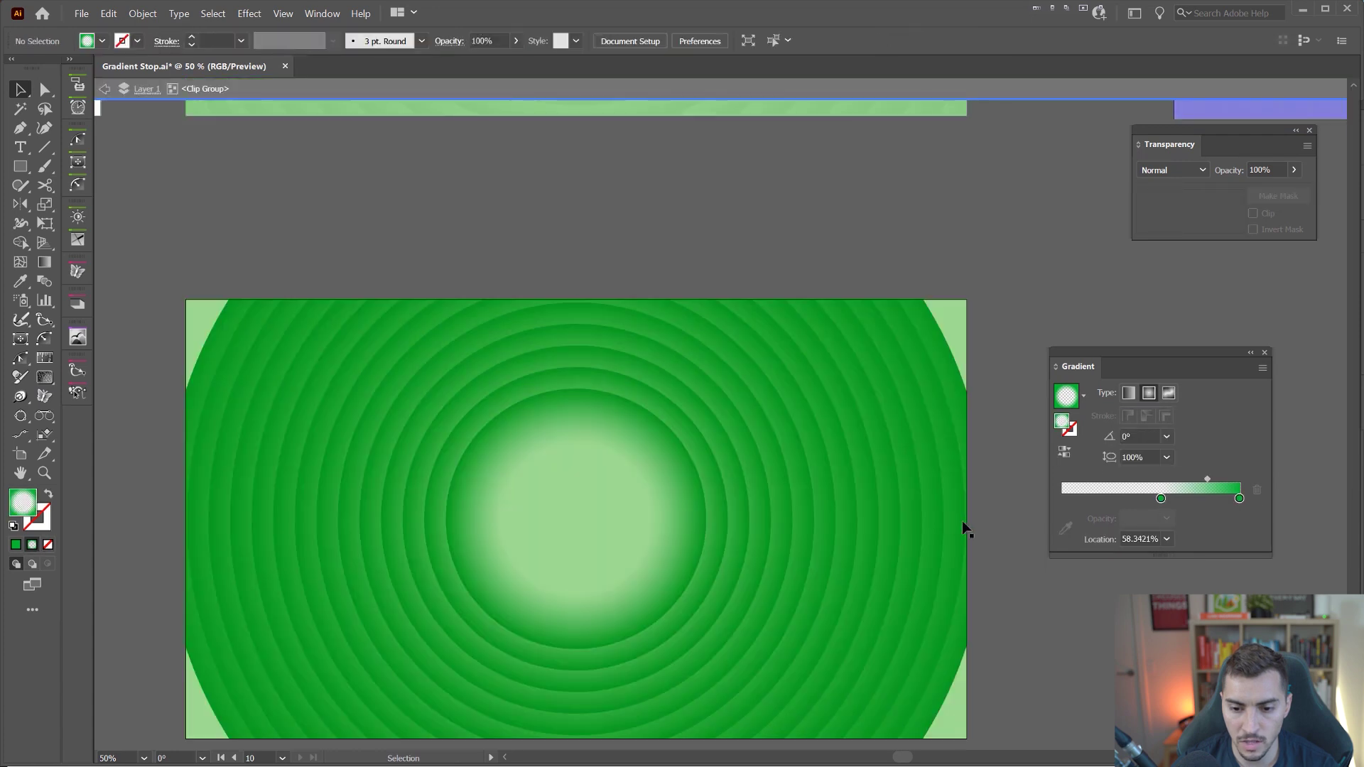
left_click(968, 527)
scroll(968, 528, "down", 1)
left_click_drag(977, 523, 1036, 523)
key("Escape")
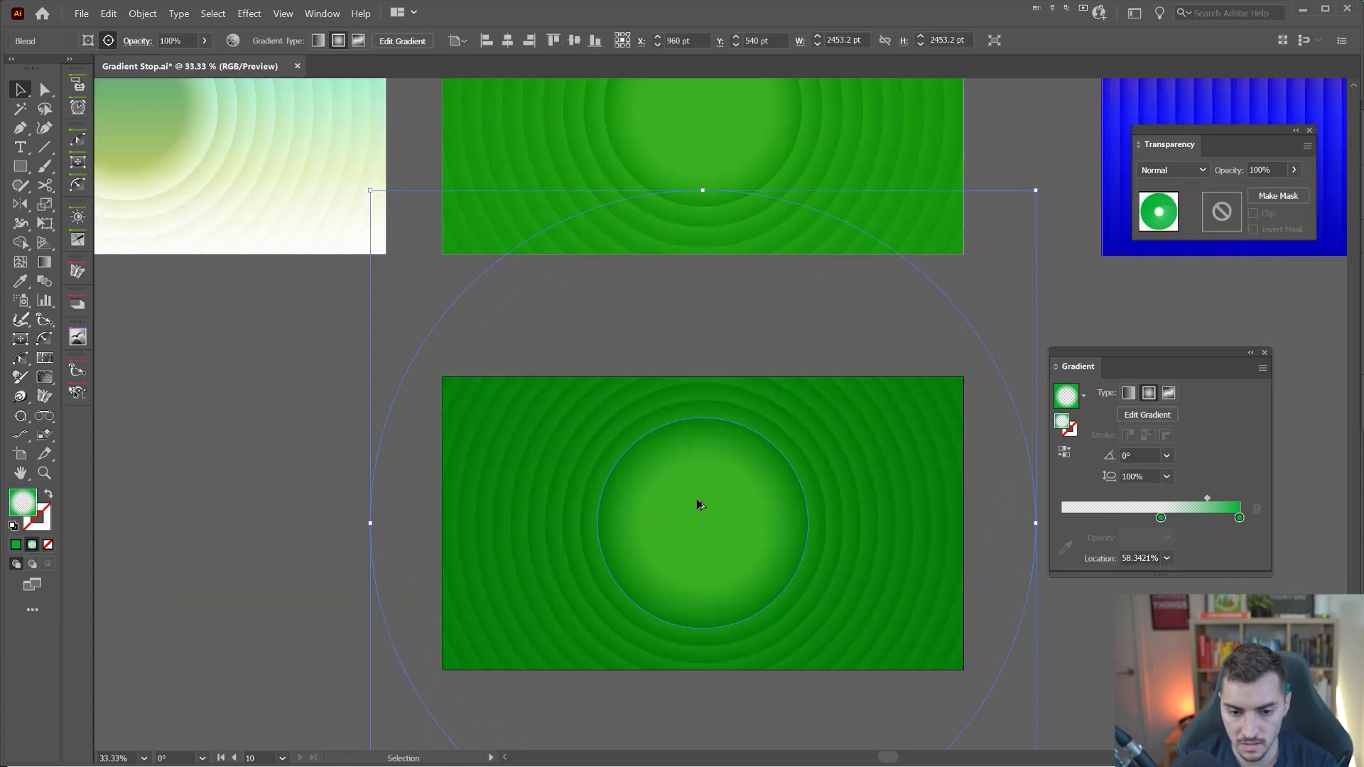
Step: Examine the green ring shading up close and compare it with the turquoise and green reference artboards
scroll(686, 507, "up", 2)
scroll(483, 432, "up", 1)
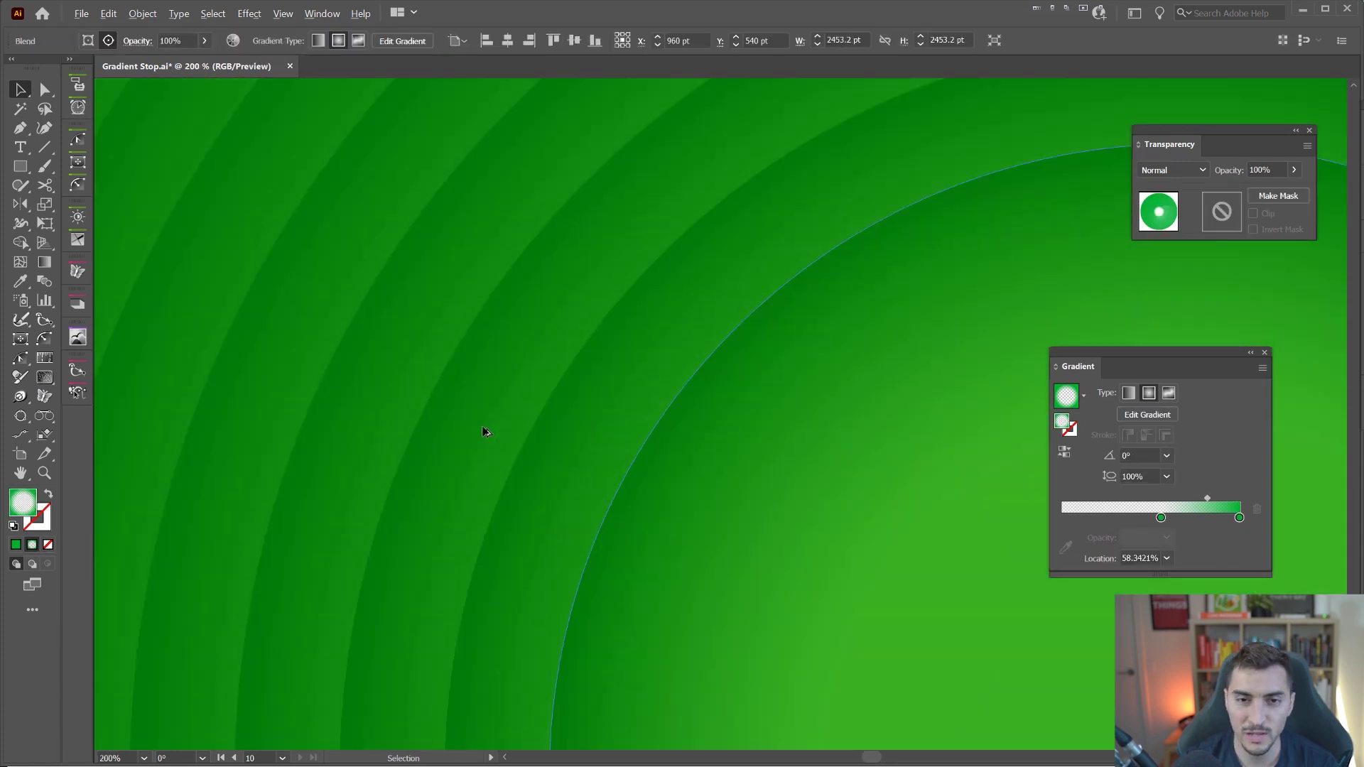
scroll(482, 430, "down", 4)
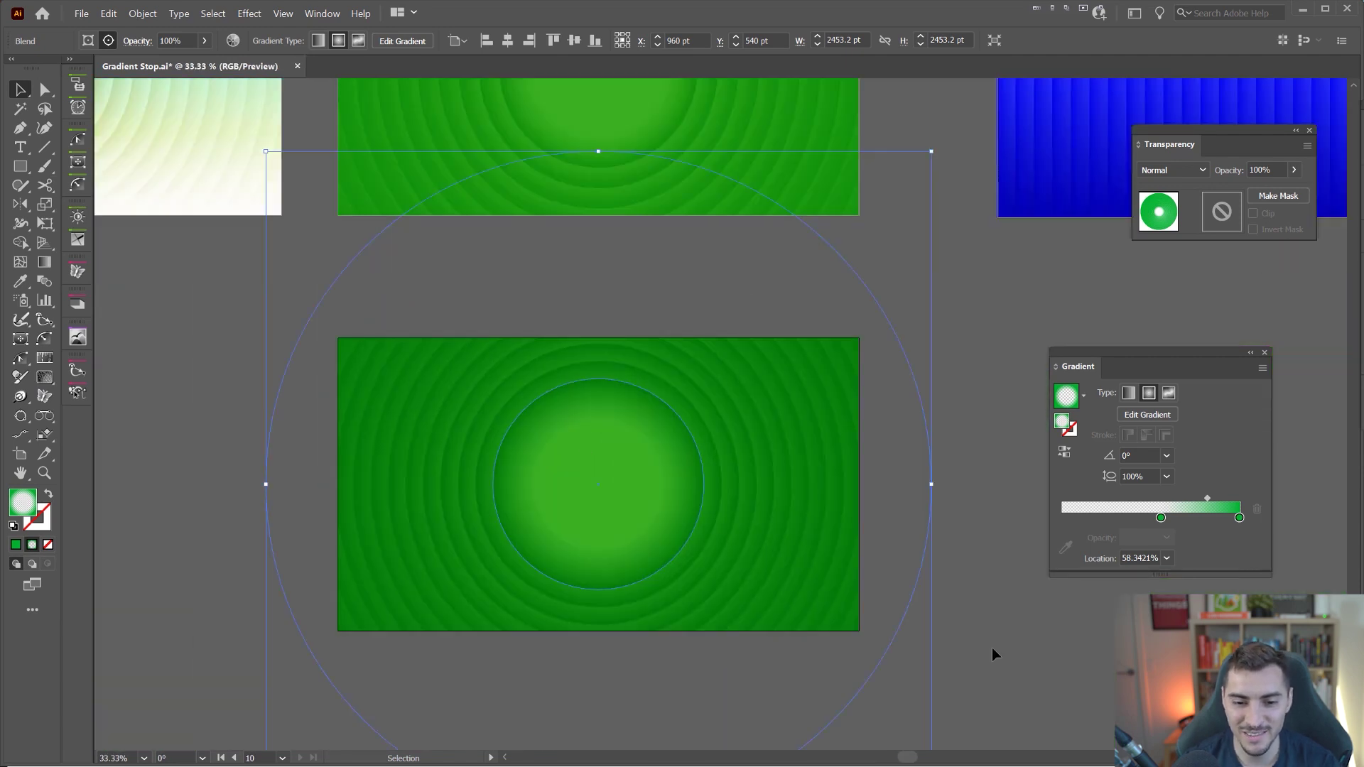
left_click(990, 647)
left_click_drag(842, 557, 968, 621)
left_click_drag(375, 298, 617, 433)
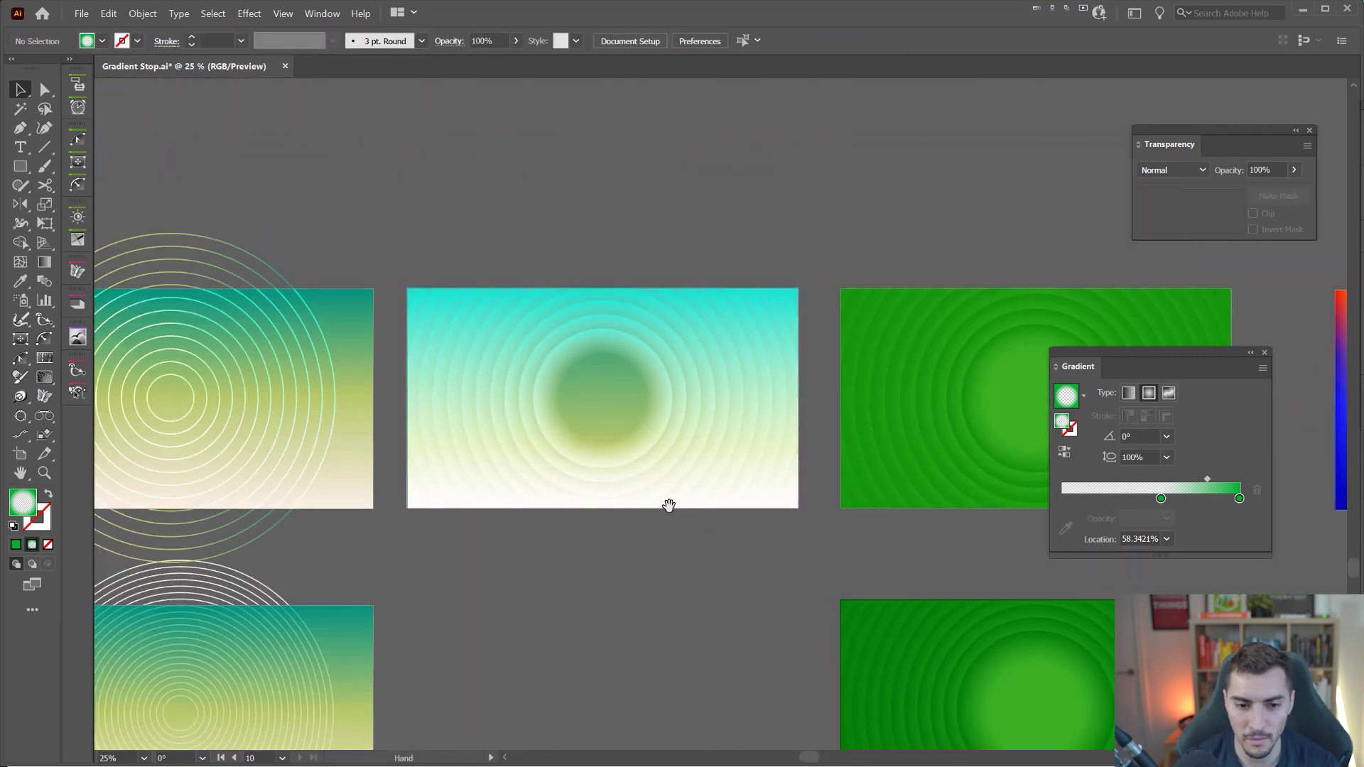
left_click_drag(928, 657, 761, 475)
left_click_drag(1087, 334, 901, 231)
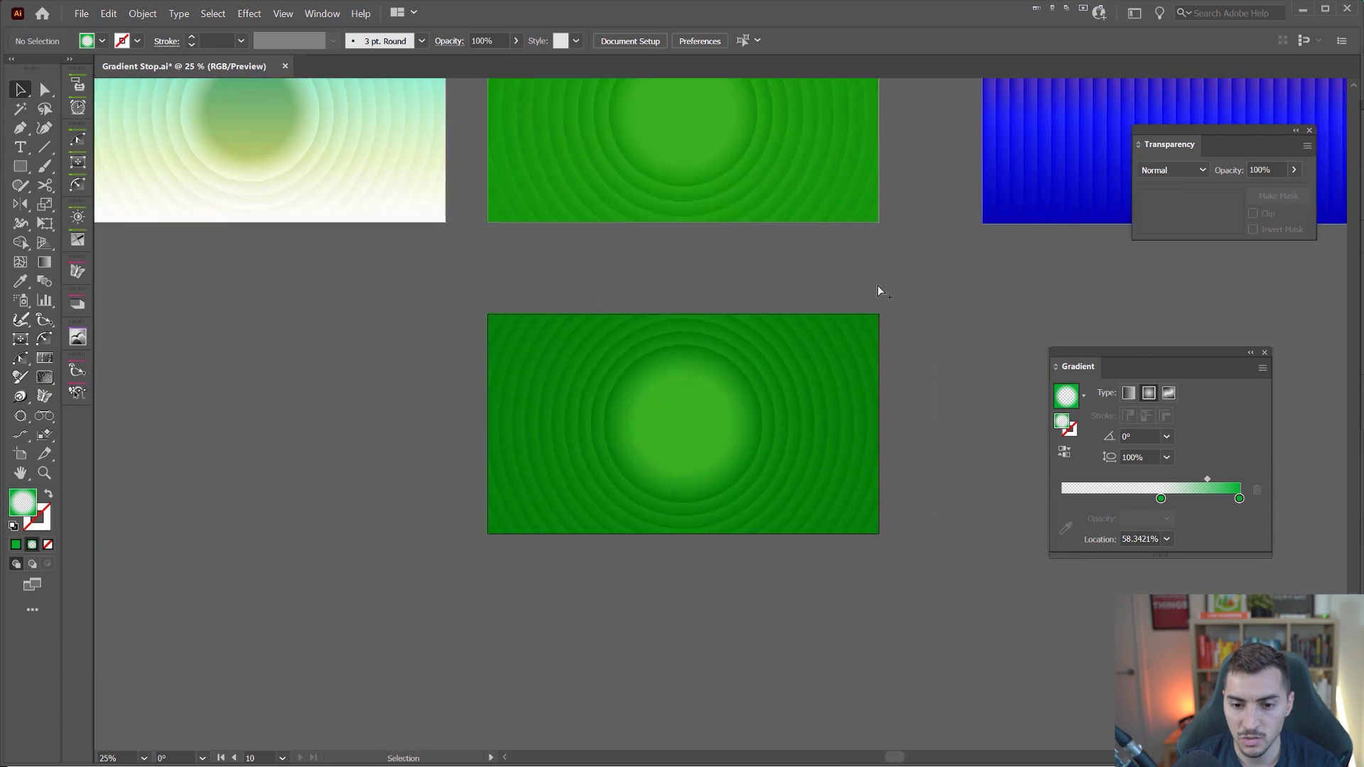
left_click_drag(905, 277, 840, 347)
left_click_drag(265, 117, 618, 328)
scroll(615, 312, "up", 1)
Step: Inspect the blending mode and gradient stops of the ring blend inside the turquoise artboard's clip group
left_click(612, 289)
scroll(540, 275, "up", 1)
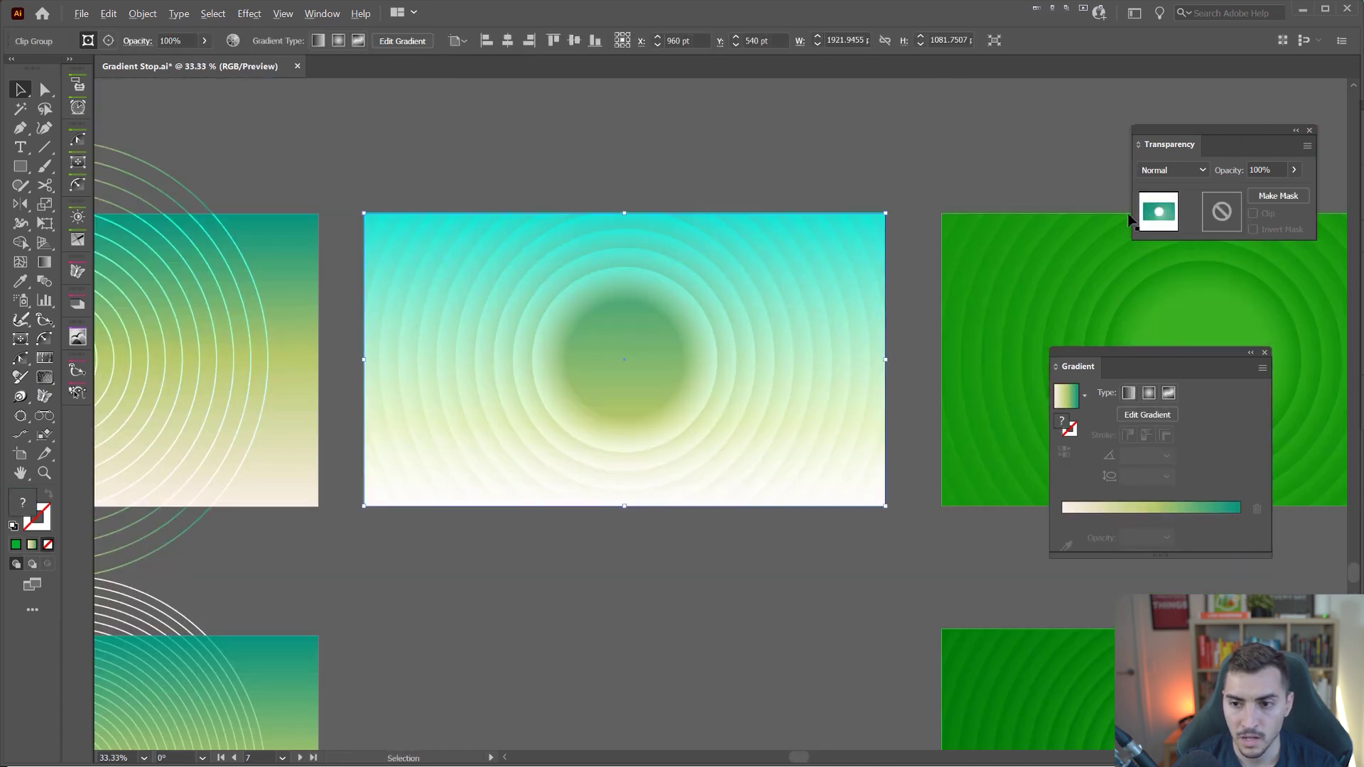
left_click_drag(847, 248, 809, 267)
double_click(789, 267)
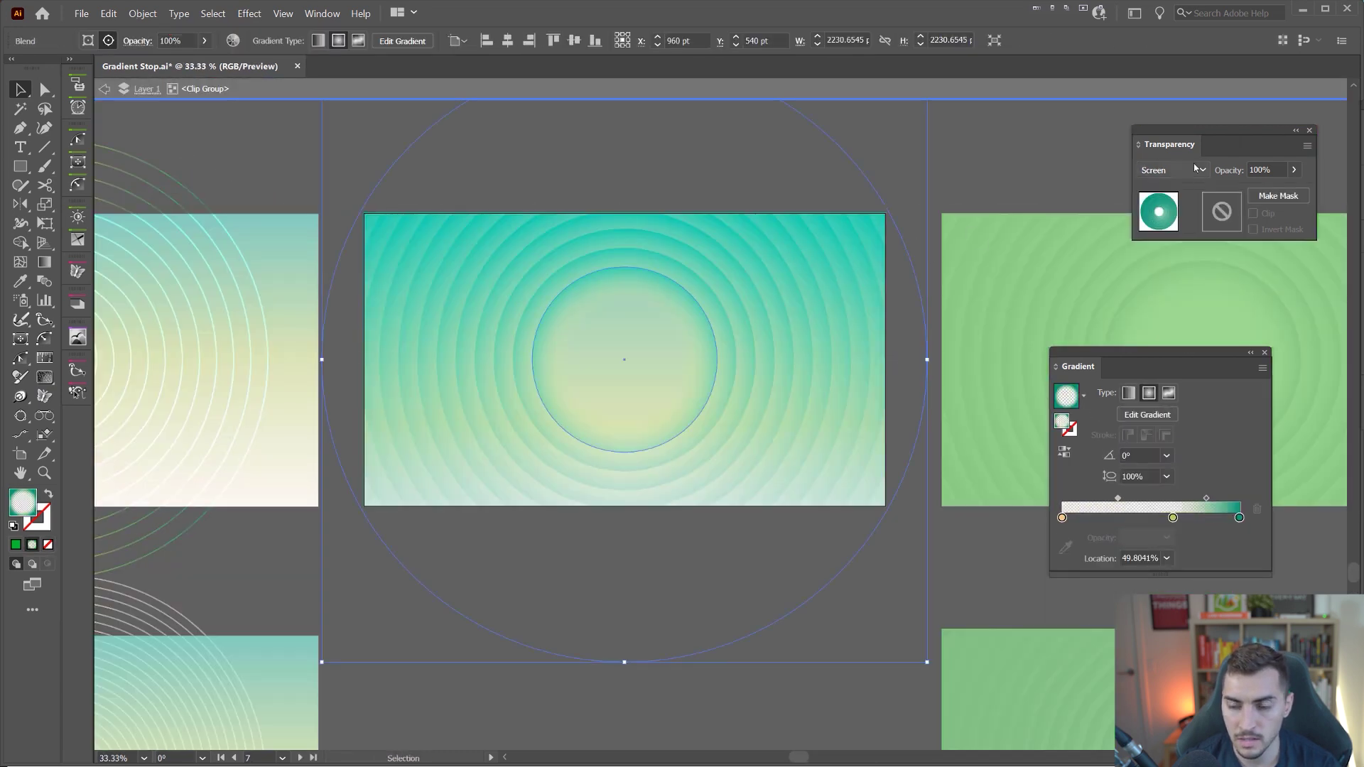
left_click(1183, 167)
left_click(1165, 257)
right_click(1147, 359)
left_click_drag(1136, 366, 714, 289)
left_click(640, 440)
left_click(751, 440)
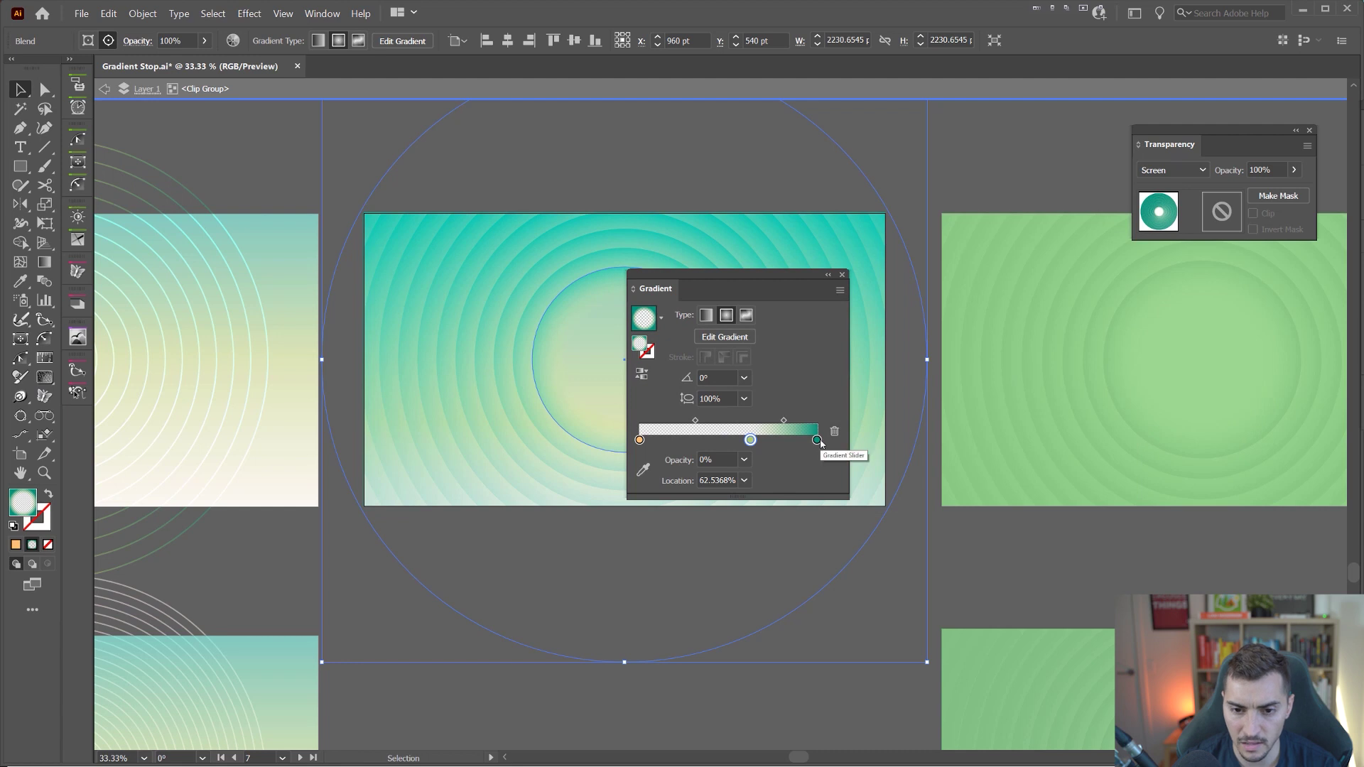
double_click(789, 199)
left_click_drag(771, 275, 820, 560)
scroll(519, 239, "up", 1)
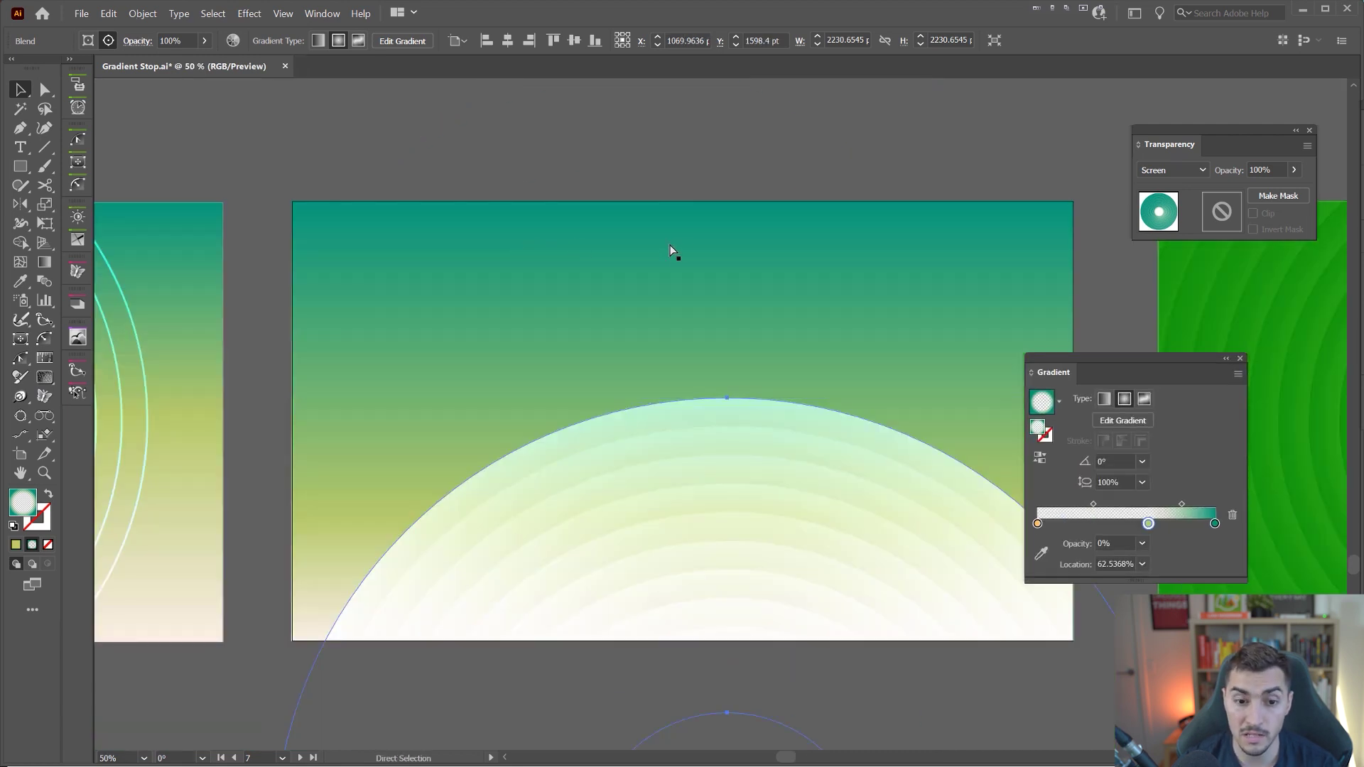
key("ctrl+z")
Step: Examine the light ring edges of the turquoise blend up close against the gradient background
scroll(523, 387, "up", 3)
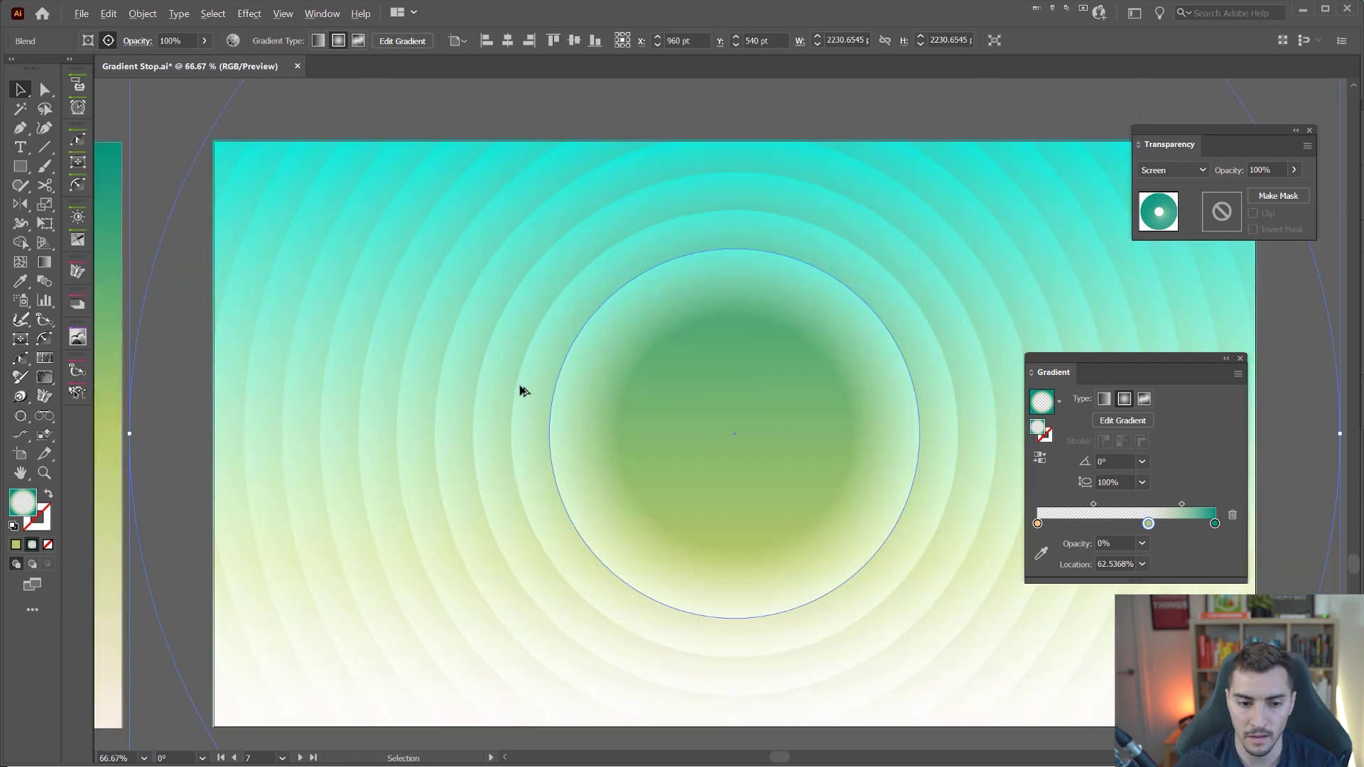
key("alt+space")
key("Escape")
scroll(452, 410, "up", 2)
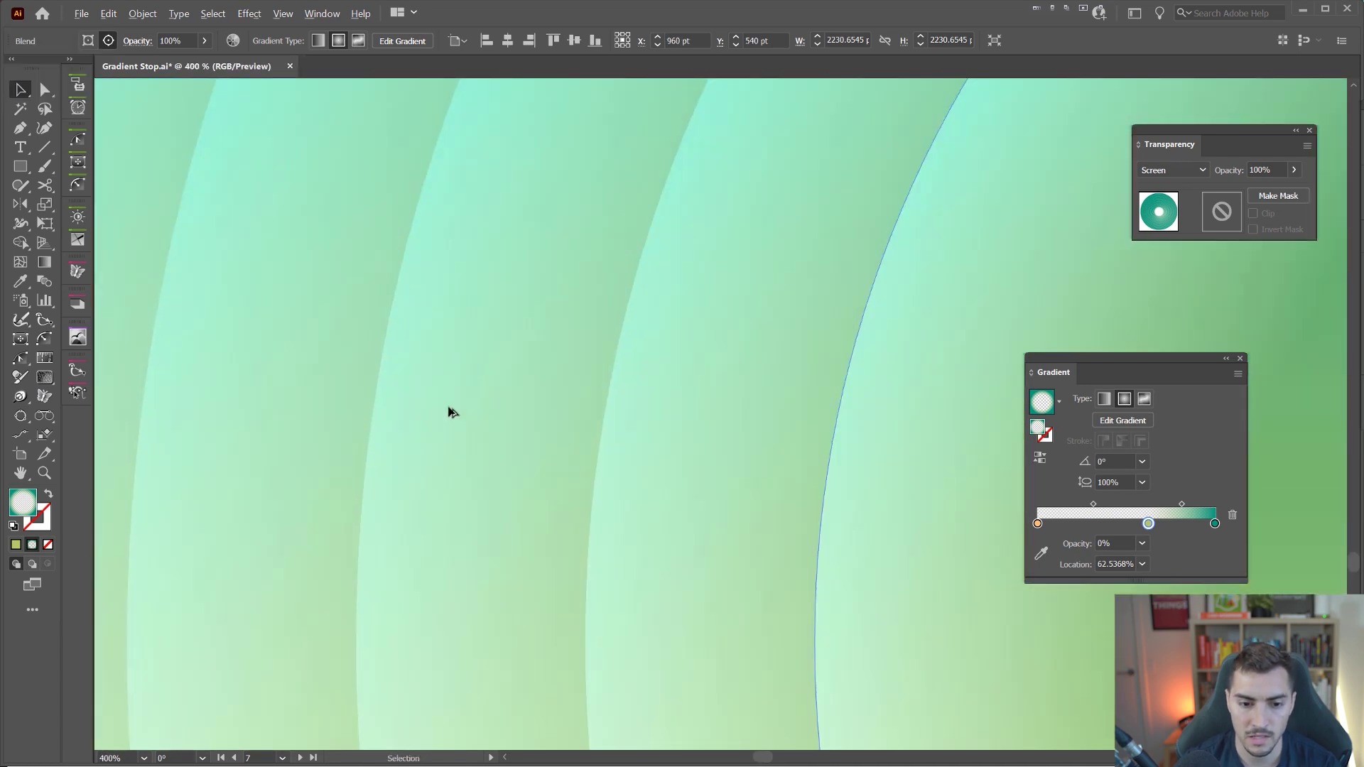
scroll(450, 409, "down", 9)
scroll(538, 402, "up", 2)
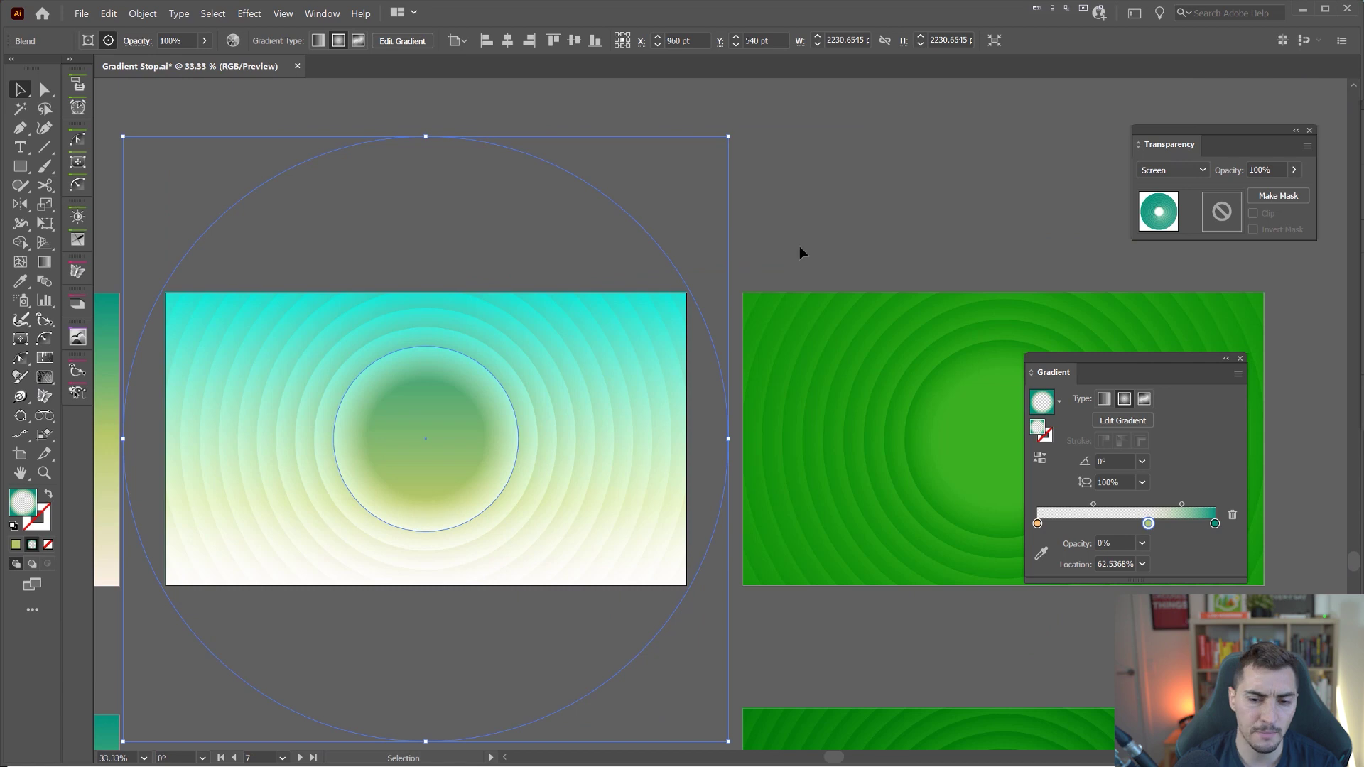
left_click(799, 249)
Step: Examine the vertical striped reference artboards in blue, red and yellow, with the floating panels moved aside
left_click_drag(749, 265, 402, 230)
scroll(941, 312, "down", 1)
left_click_drag(1094, 376, 1181, 525)
left_click_drag(1216, 144, 1233, 128)
scroll(867, 113, "right", 5)
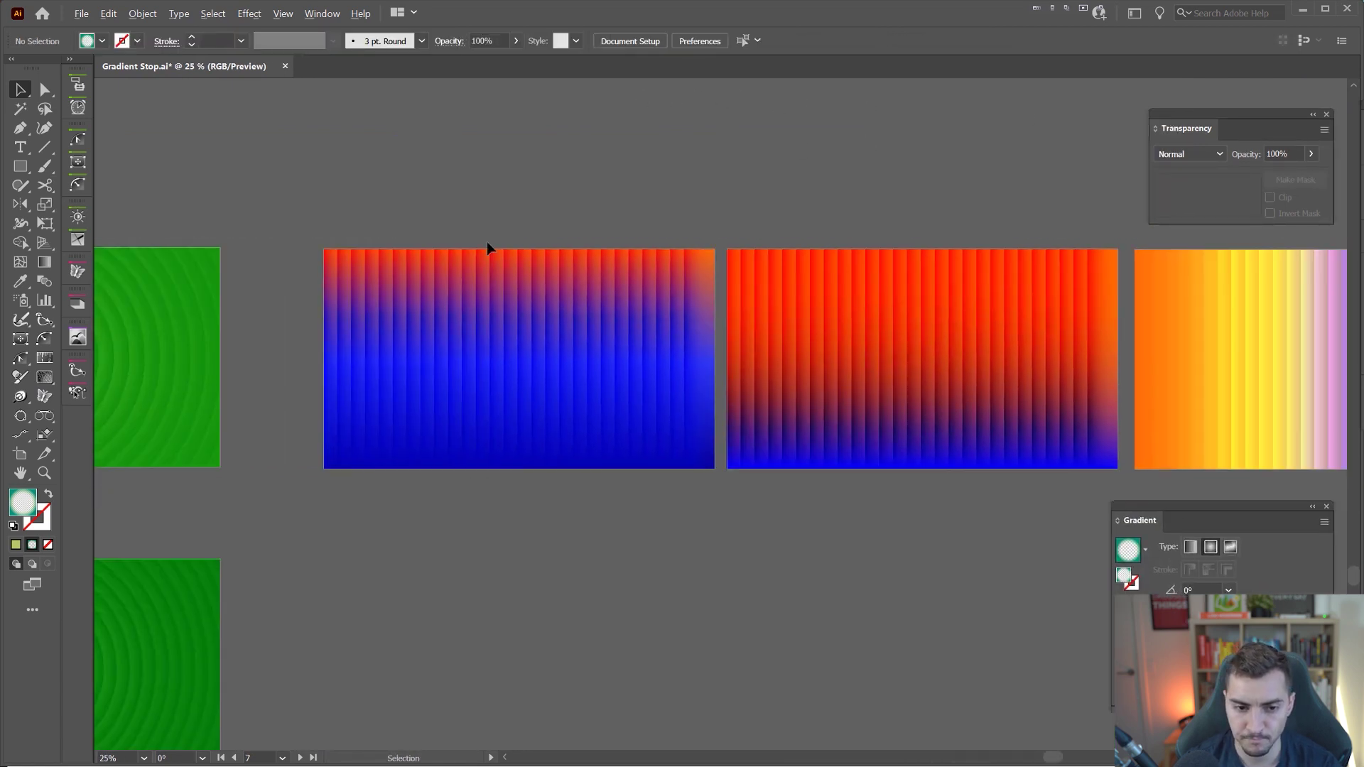
scroll(480, 248, "up", 1)
left_click_drag(773, 173, 299, 184)
scroll(299, 184, "down", 1)
left_click_drag(702, 207, 600, 257)
left_click_drag(534, 315, 947, 291)
left_click_drag(608, 232, 670, 147)
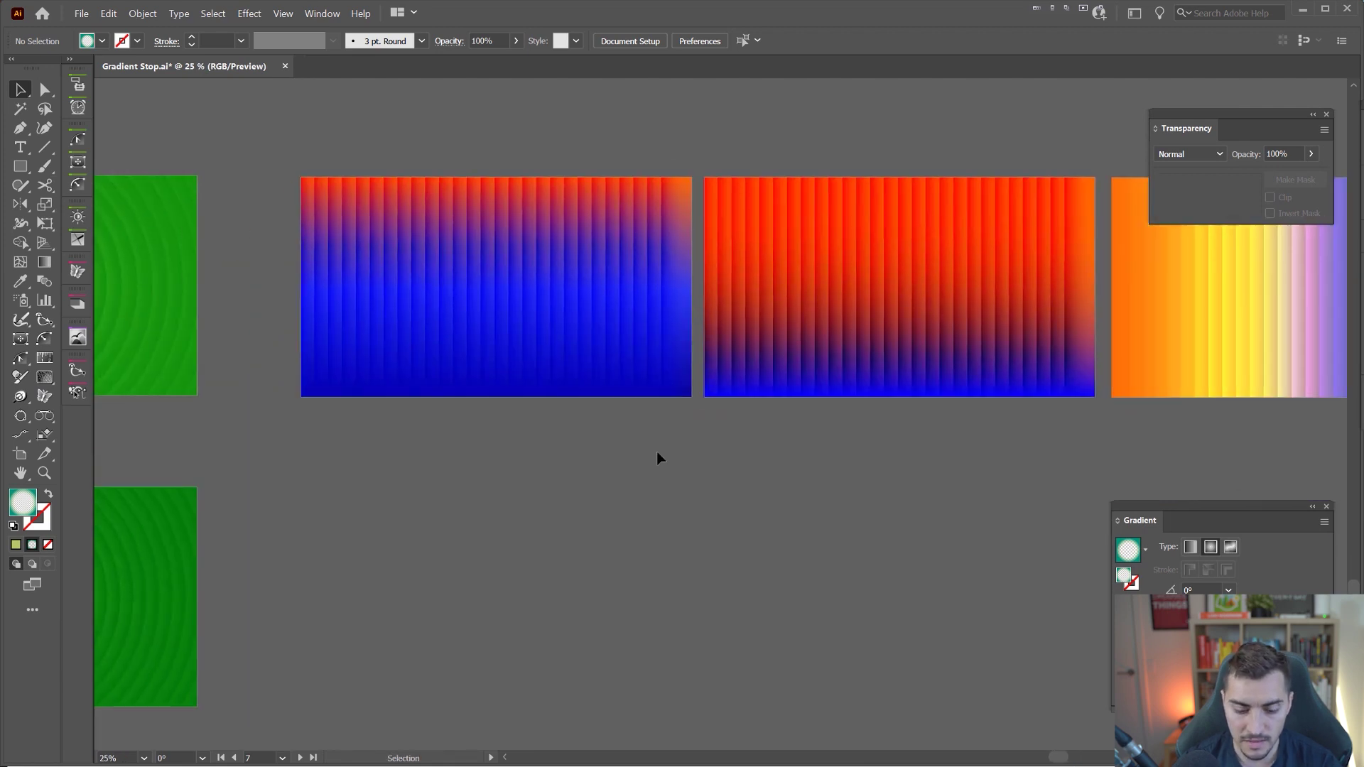
Step: Duplicate the orange-to-blue striped artboard below itself and delete the copy's stripes, keeping its gradient background
key("shift+o")
left_click_drag(557, 295, 558, 585)
key("v")
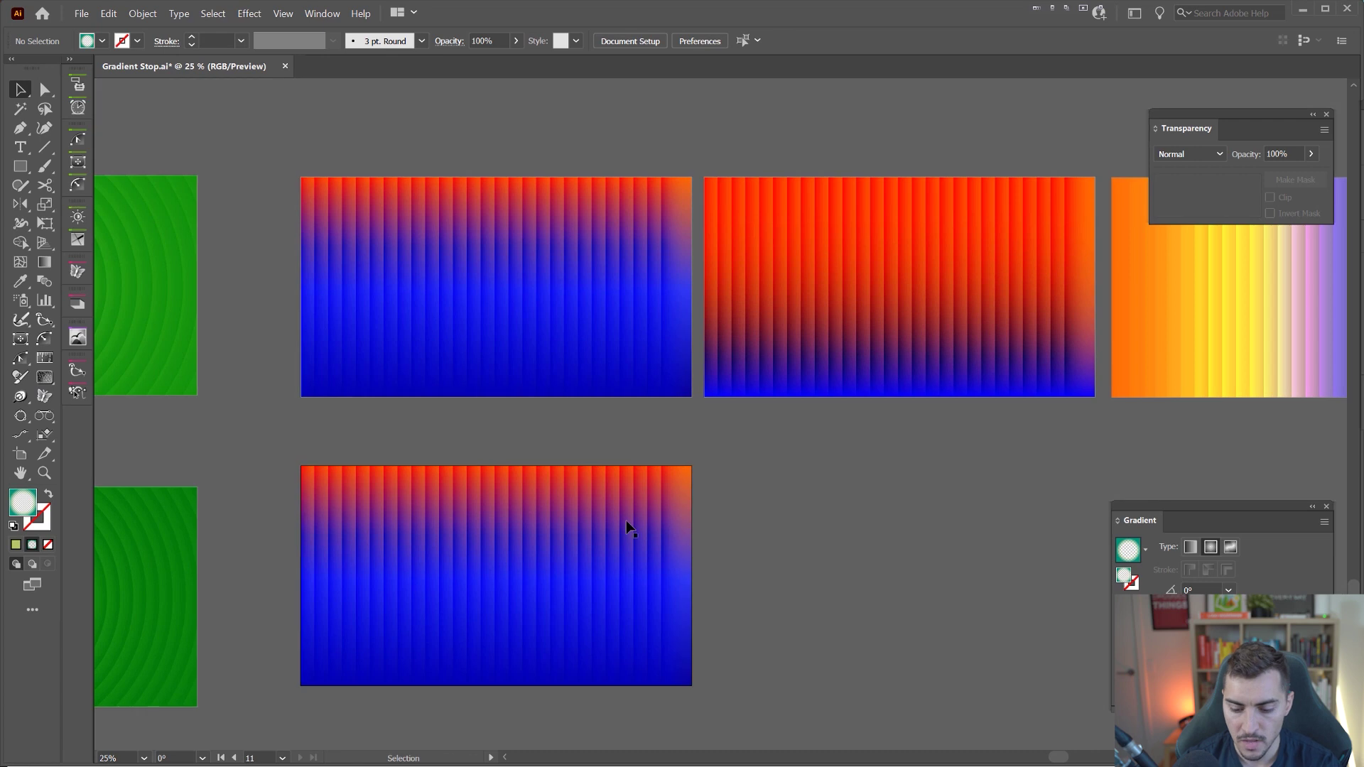
left_click(625, 520)
key("Delete")
Step: Draw a full-height rectangle about 176 pt wide along the left edge of the new orange-to-blue artboard
left_click_drag(412, 430, 583, 339)
scroll(581, 405, "up", 1)
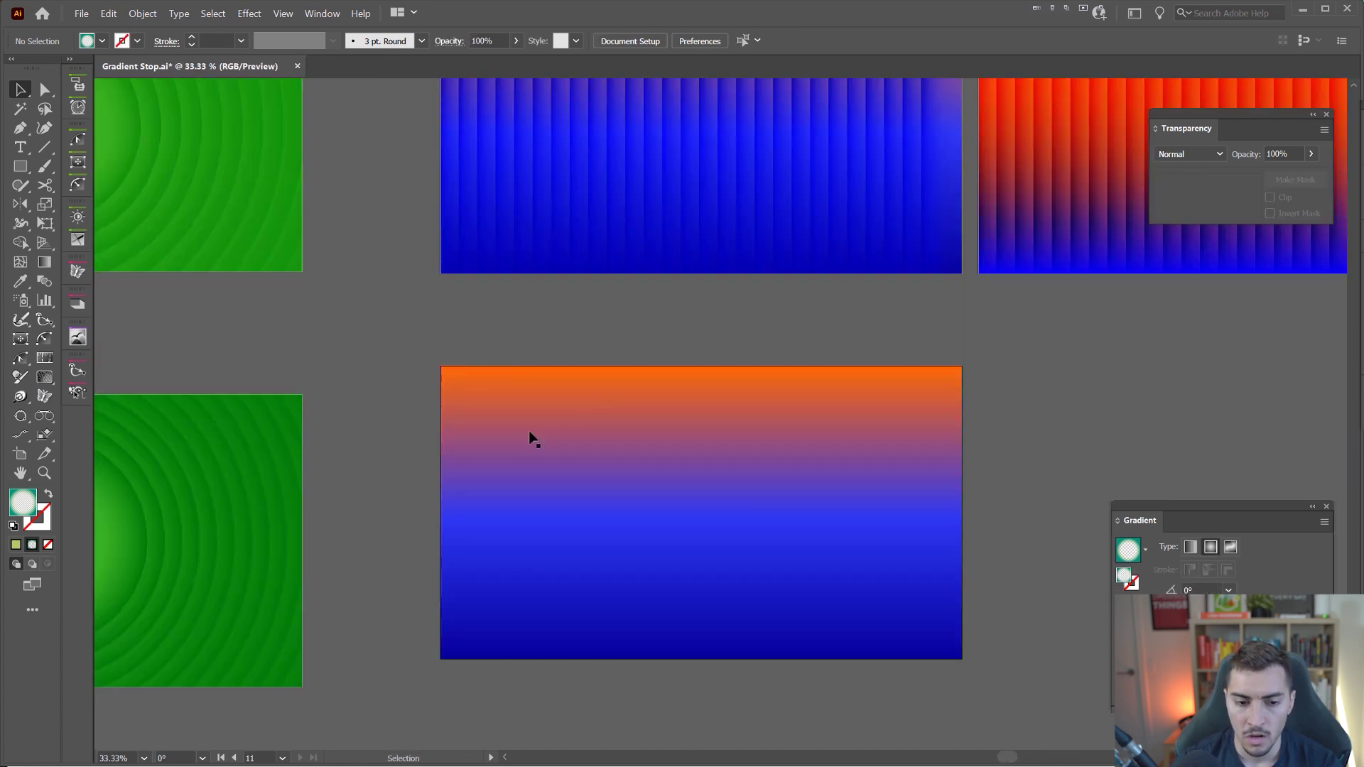
key("m")
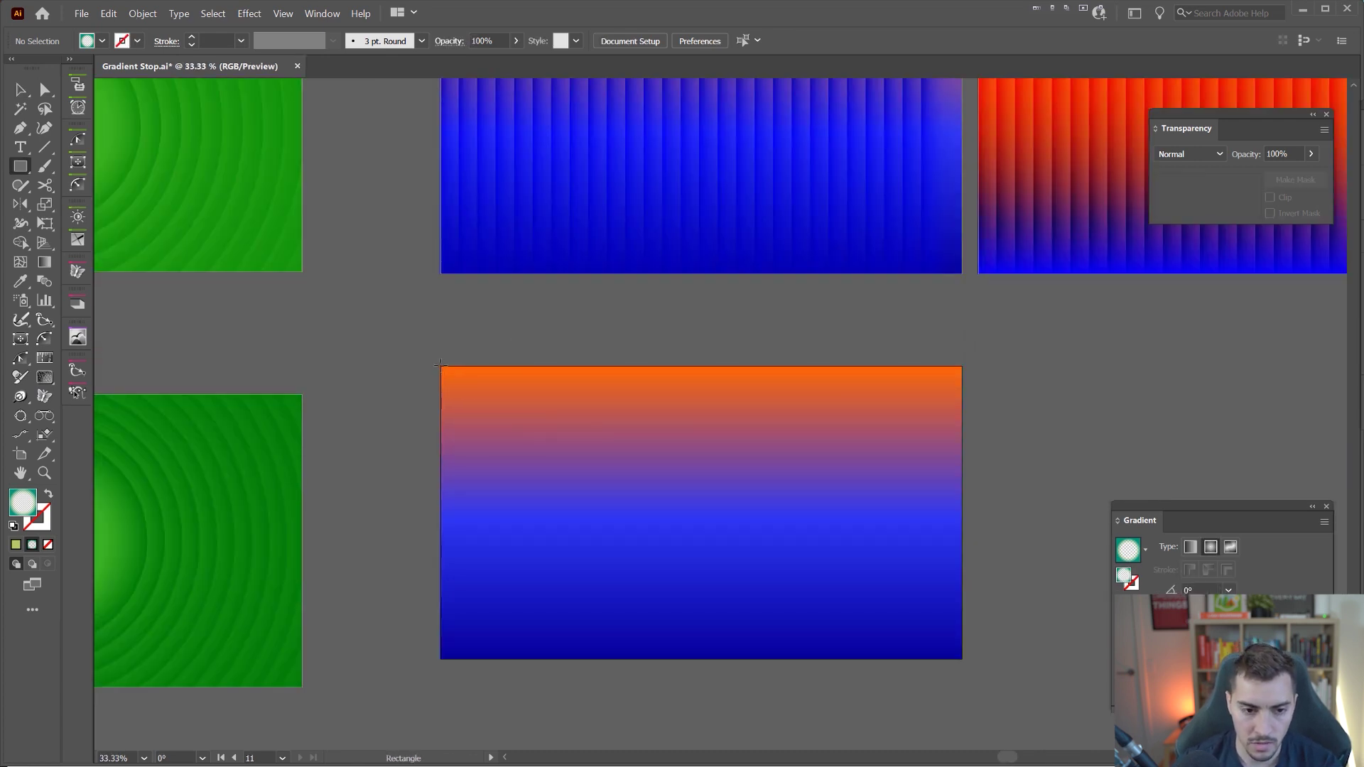
left_click_drag(441, 367, 488, 659)
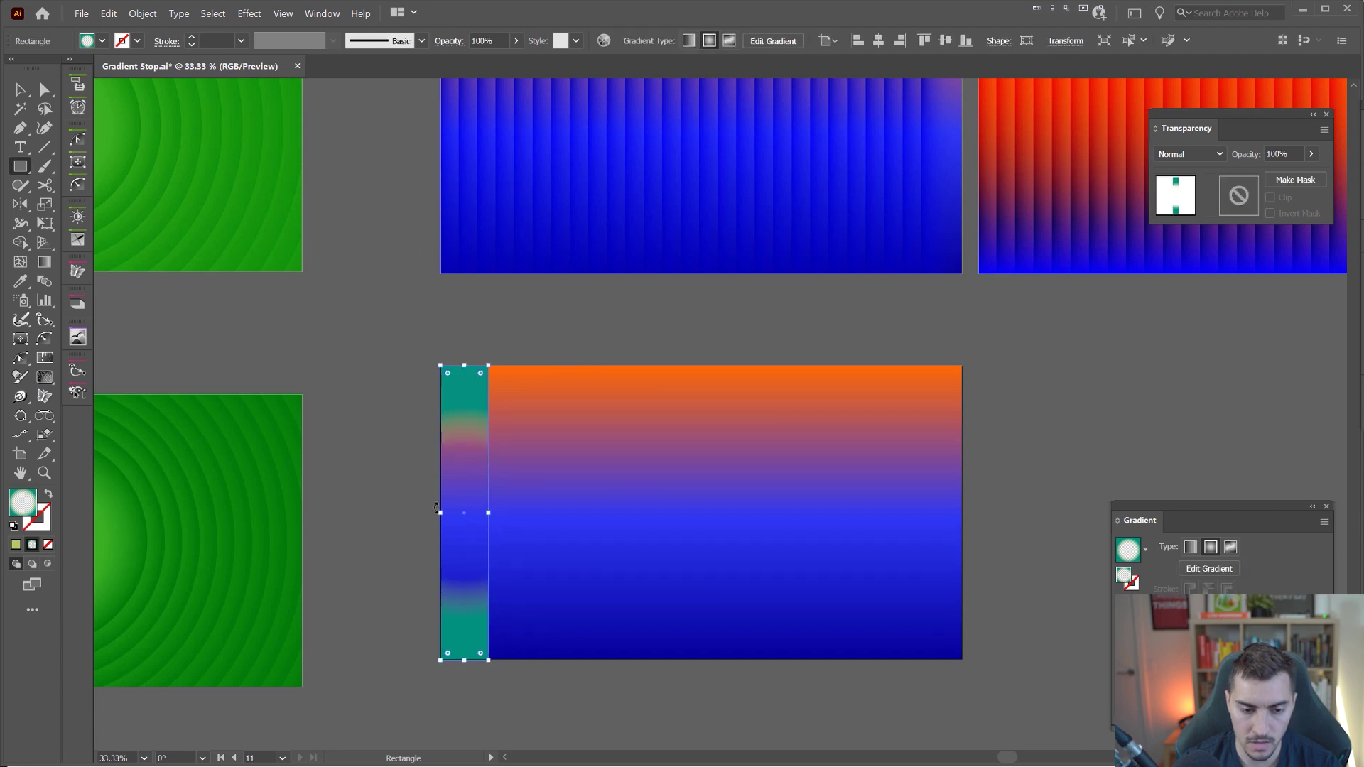
Step: Inspect the color stops and angle of the orange-to-blue background gradient
left_click_drag(1161, 512, 1055, 461)
scroll(634, 406, "up", 1)
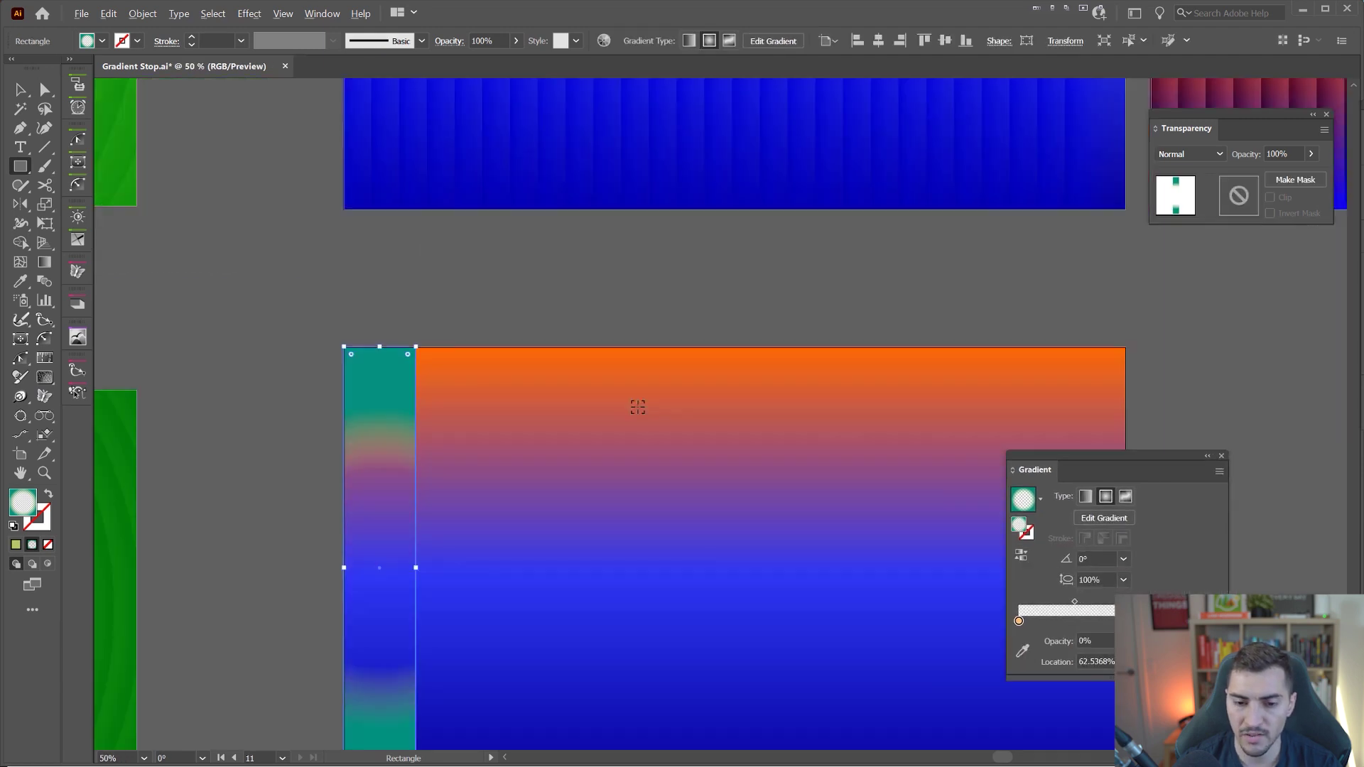
left_click_drag(798, 448, 723, 322)
key("v")
left_click(723, 321)
left_click_drag(1065, 452, 784, 314)
left_click(918, 479)
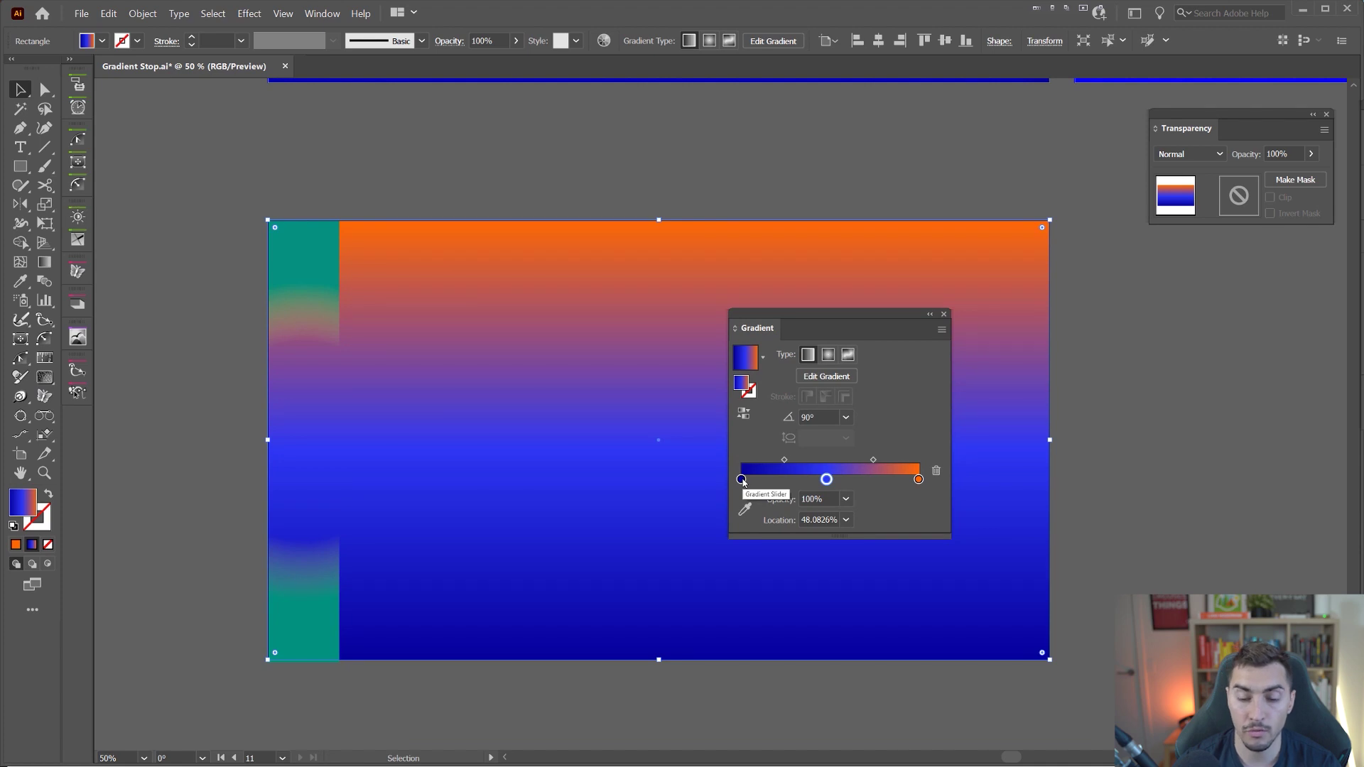
left_click(742, 480)
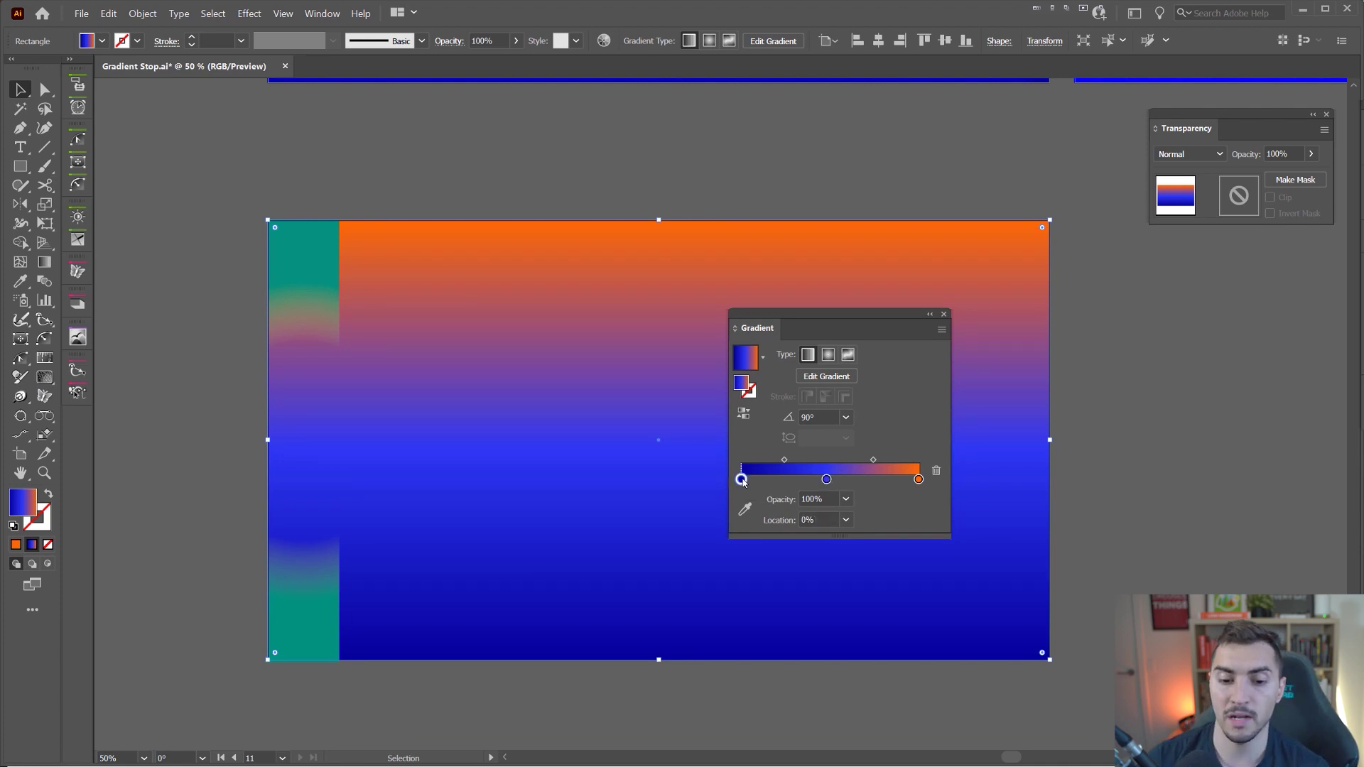
left_click(800, 419)
Step: Give the narrow rectangle on the artboard a linear gradient fill
left_click_drag(789, 314, 1130, 334)
left_click(292, 296)
left_click_drag(309, 282, 489, 246)
scroll(439, 271, "up", 1)
left_click_drag(1126, 333, 996, 318)
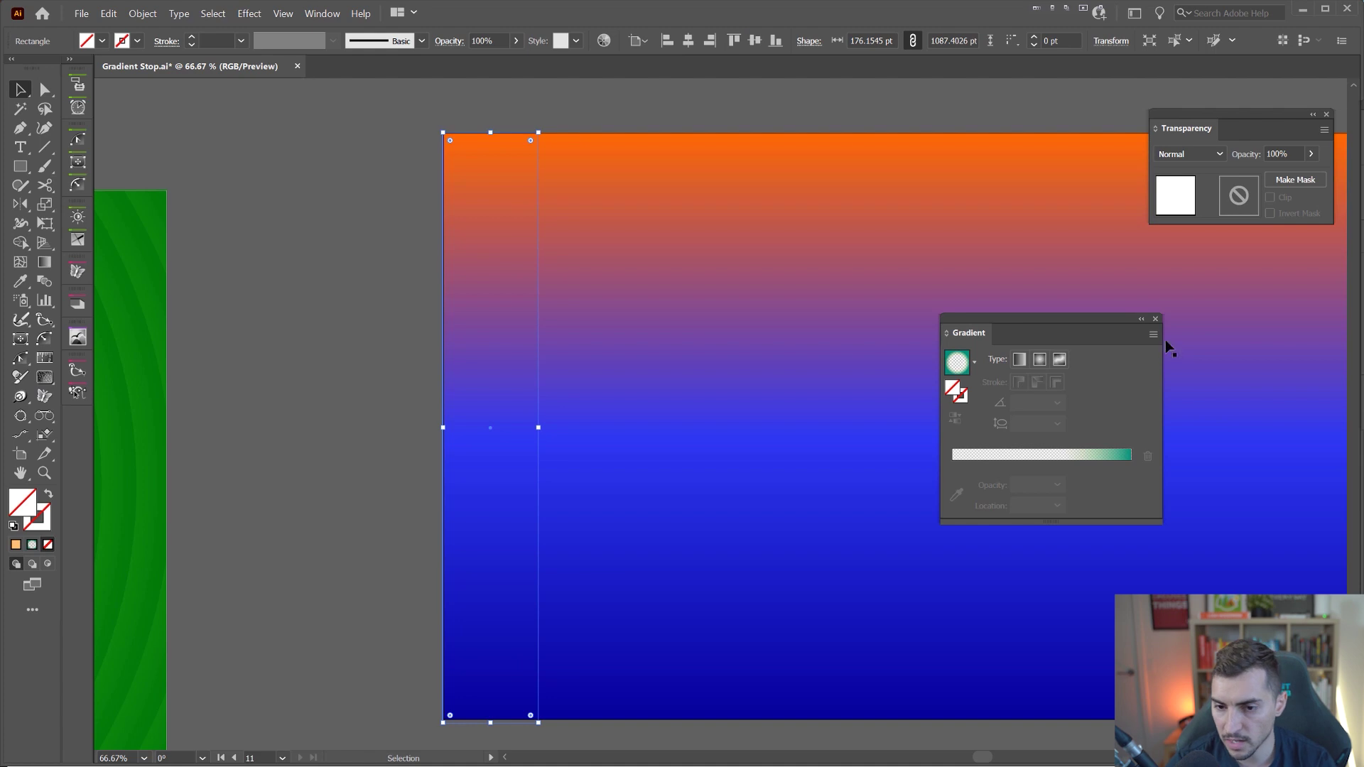
left_click(1019, 359)
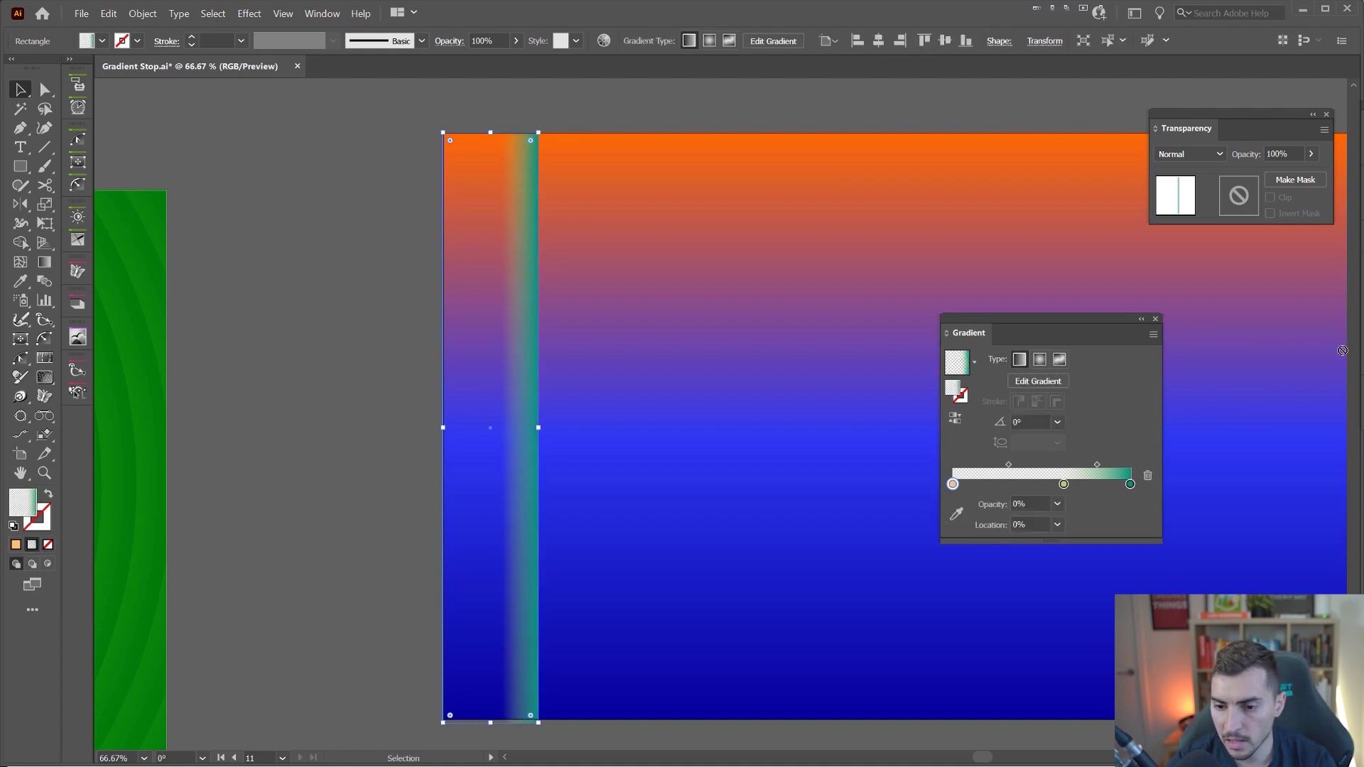
Step: Reduce the strip's gradient to two stops: an orange start at 0% opacity and a dark blue end
left_click_drag(1119, 480, 1054, 527)
left_click(952, 484)
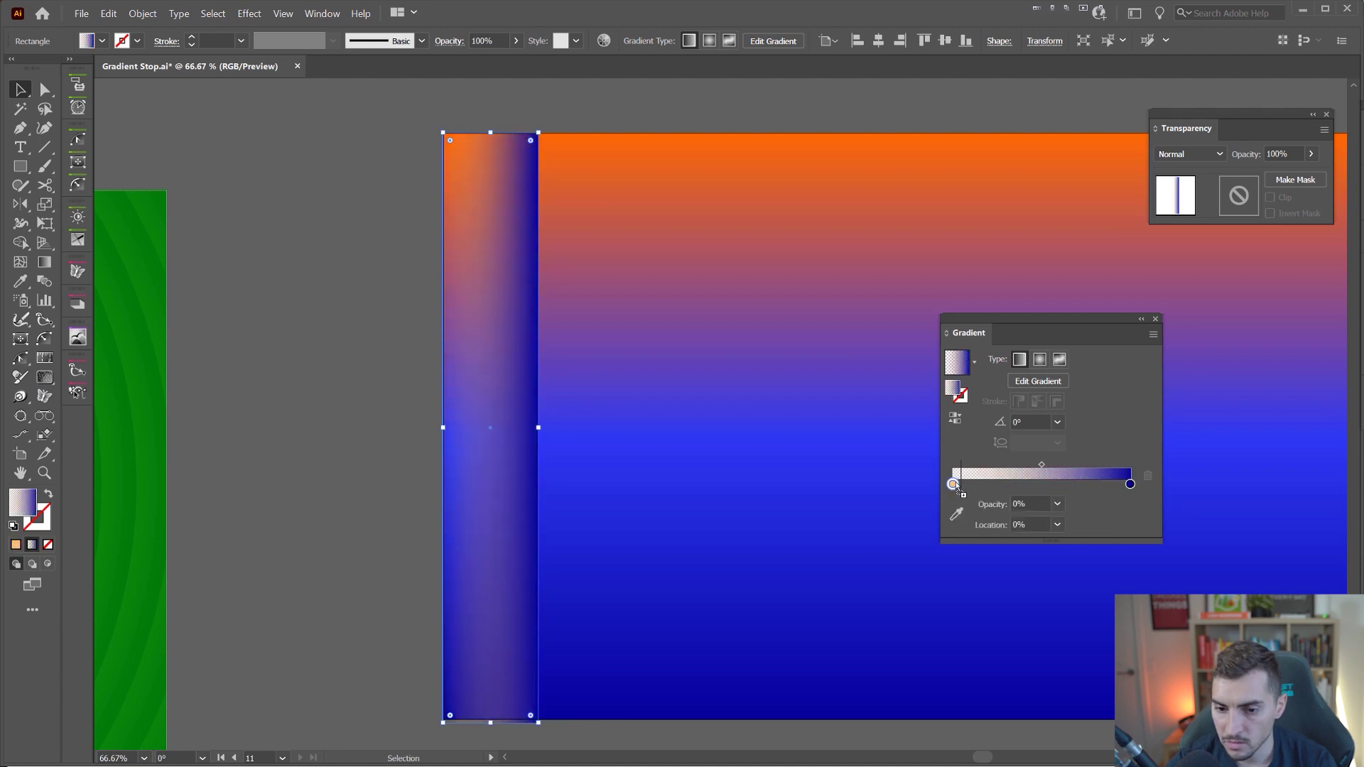
left_click_drag(955, 483, 954, 485)
left_click(1027, 502)
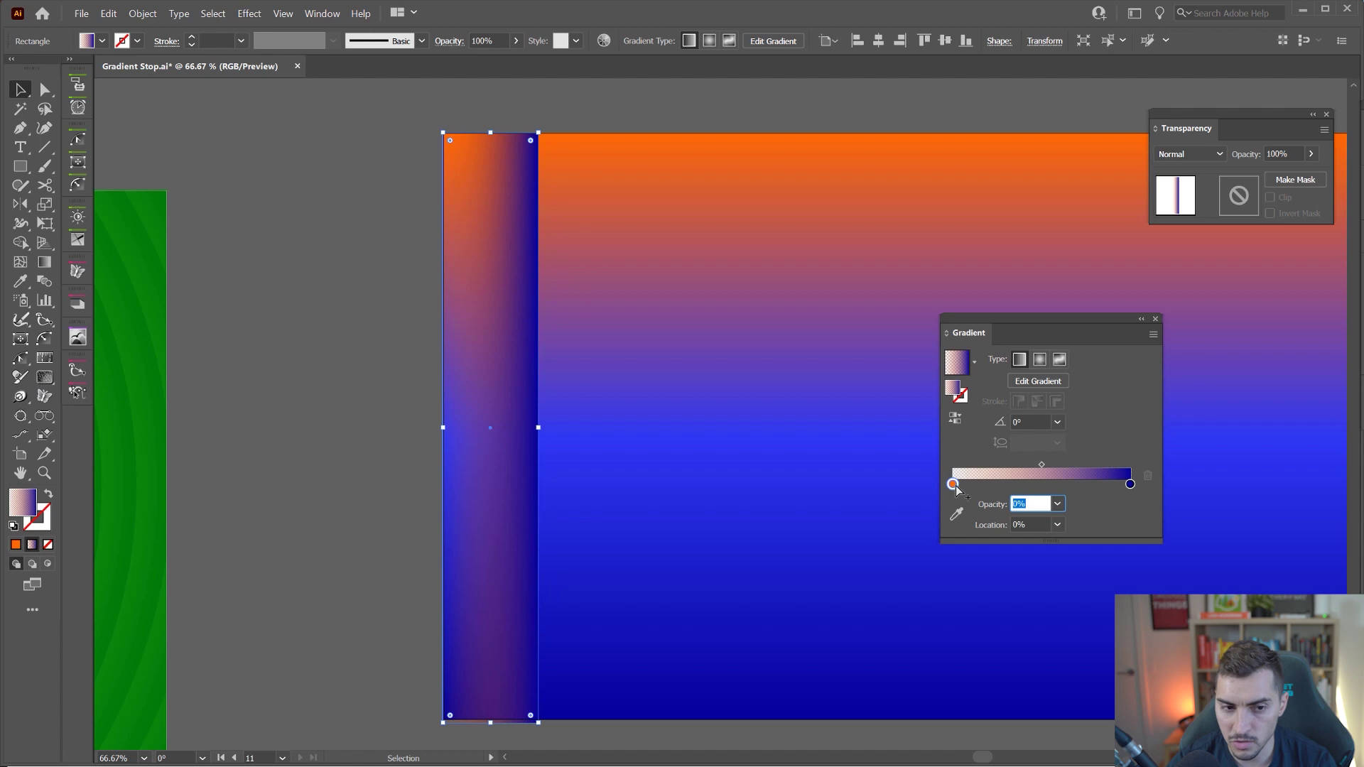
Step: Set the orange stop's opacity to 3% and reverse the strip's gradient so that it begins with dark blue
type("3")
key("Return")
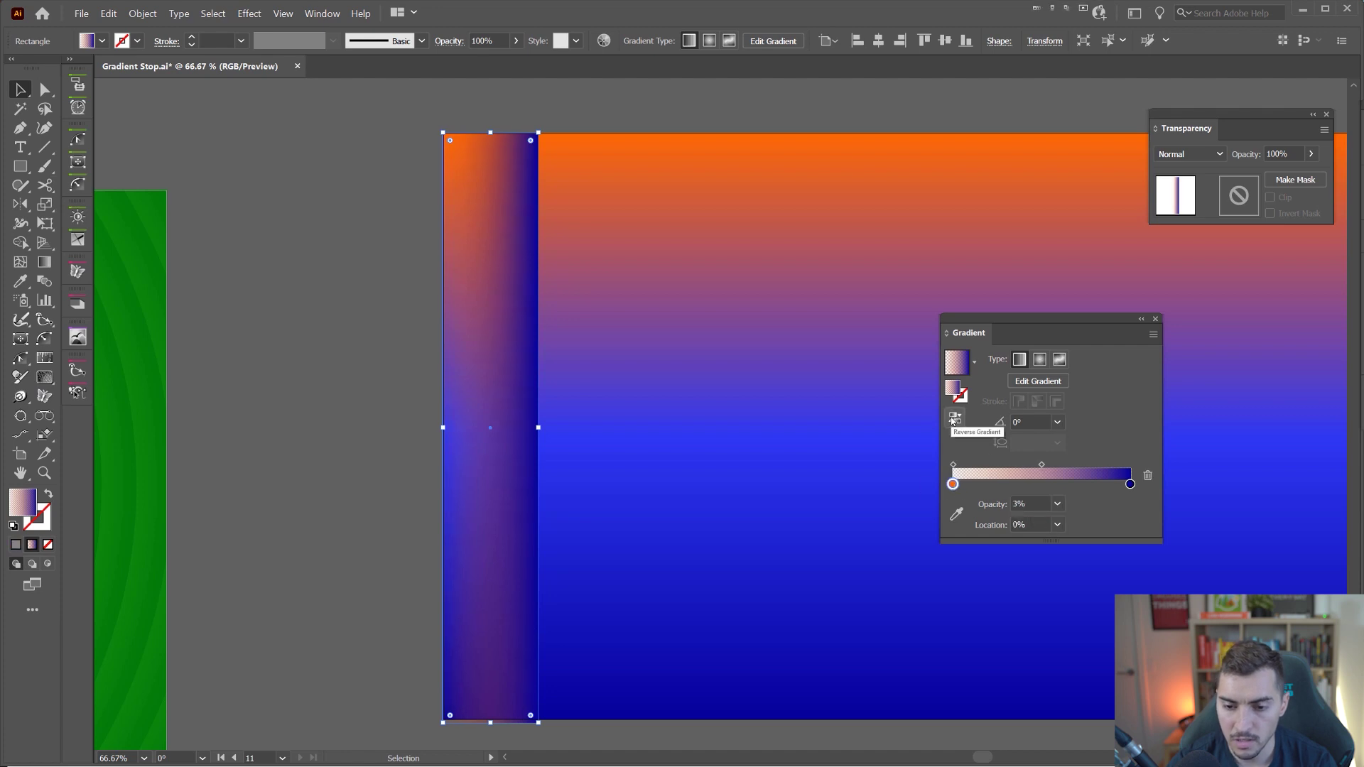
left_click(954, 420)
scroll(429, 228, "up", 3)
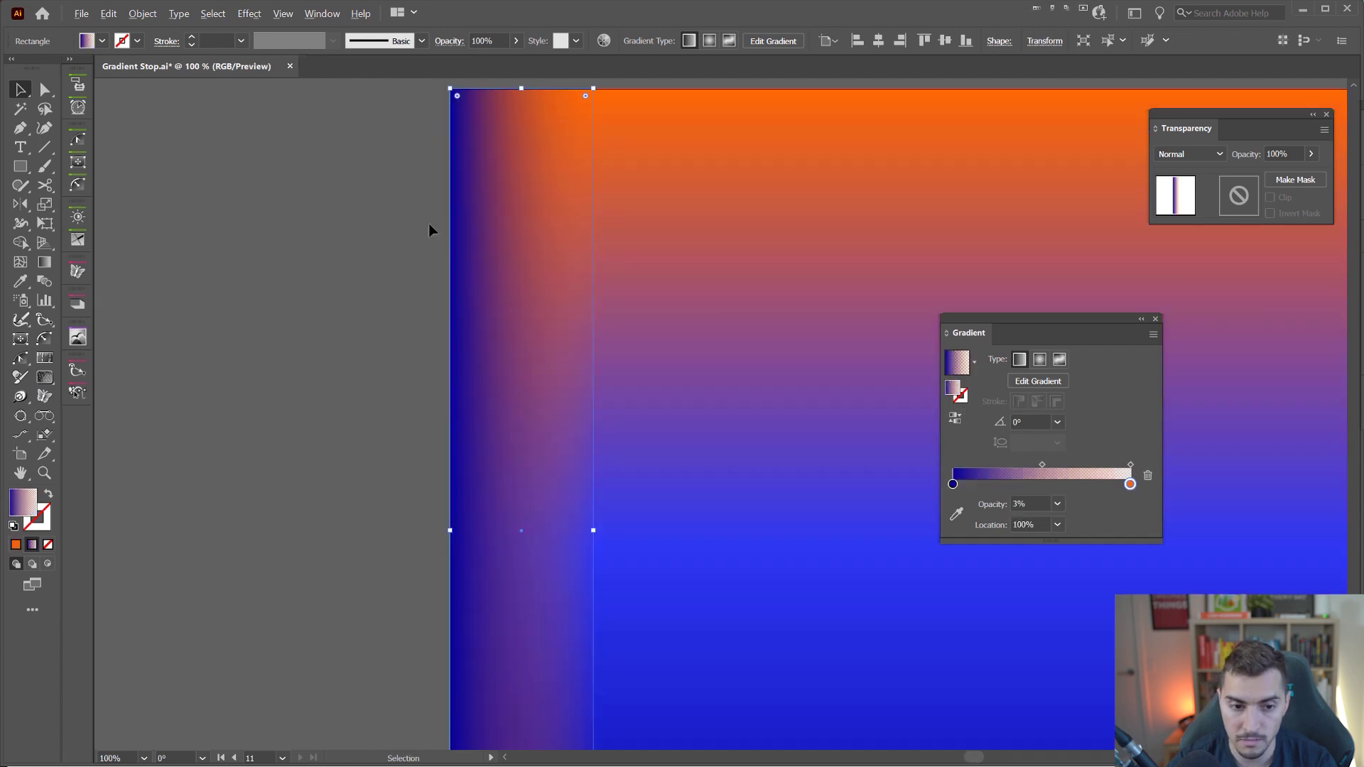
left_click(955, 419)
left_click(954, 419)
scroll(541, 353, "down", 2)
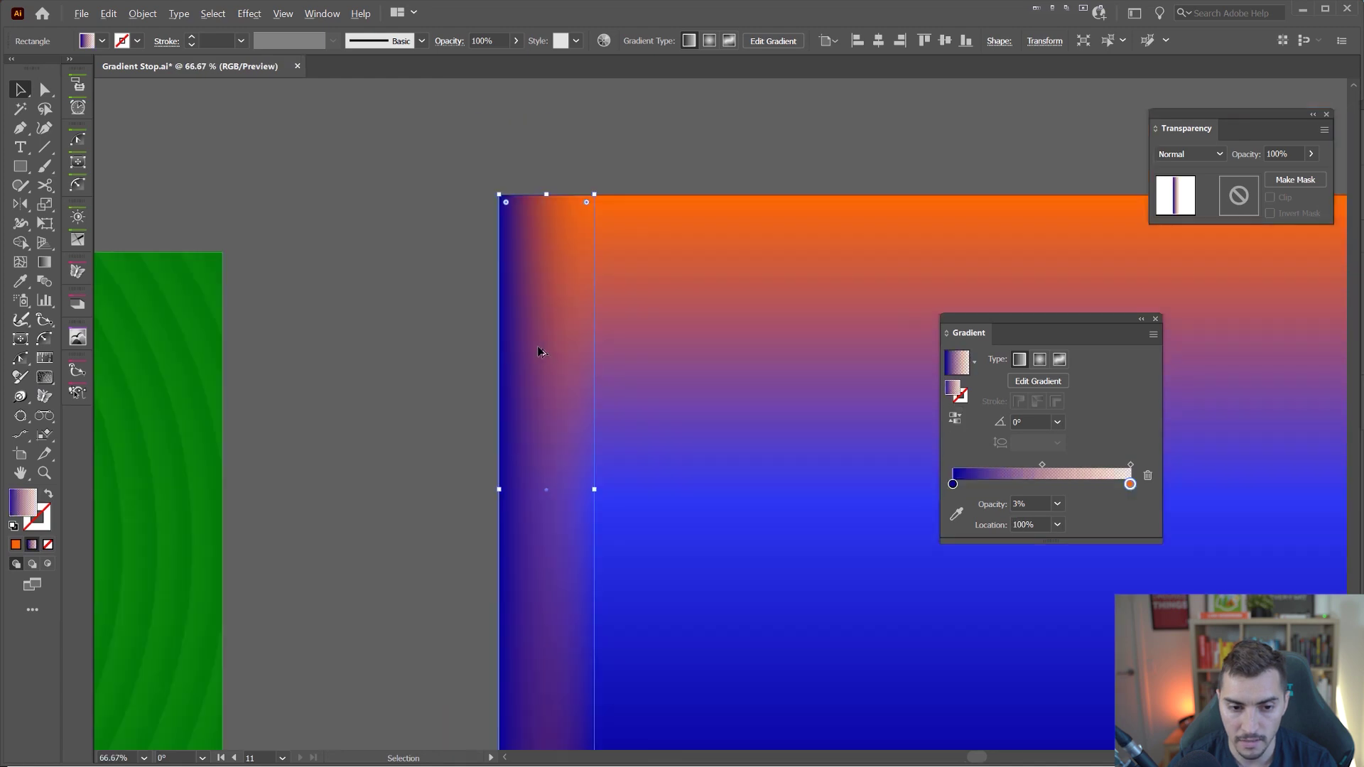
Step: Set the strip's blend mode to Multiply, keeping its original width
left_click(1190, 154)
left_click(1179, 189)
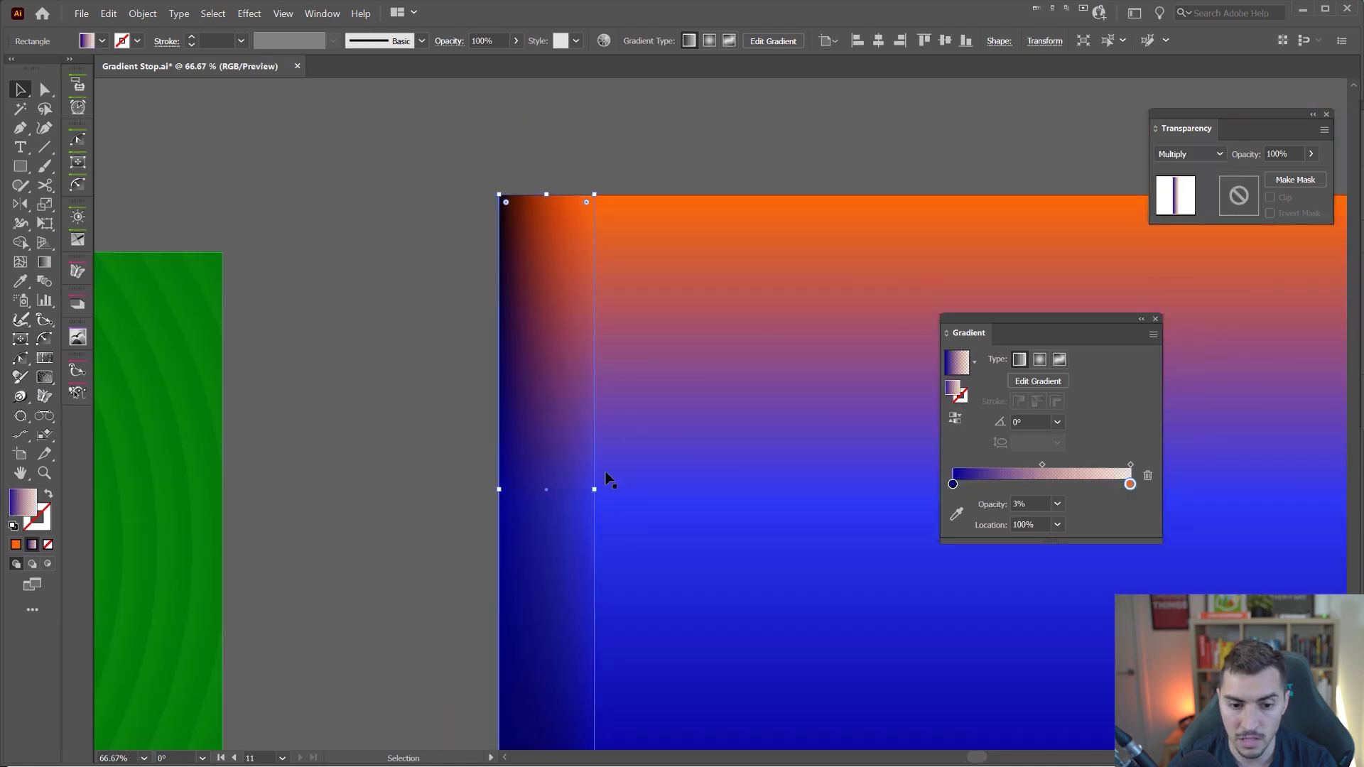
left_click_drag(594, 487, 559, 491)
key("ctrl+z")
Step: Add an orange stop at about 62% of the strip's gradient and set the midpoint before it to about 31%
left_click_drag(1129, 484, 986, 465)
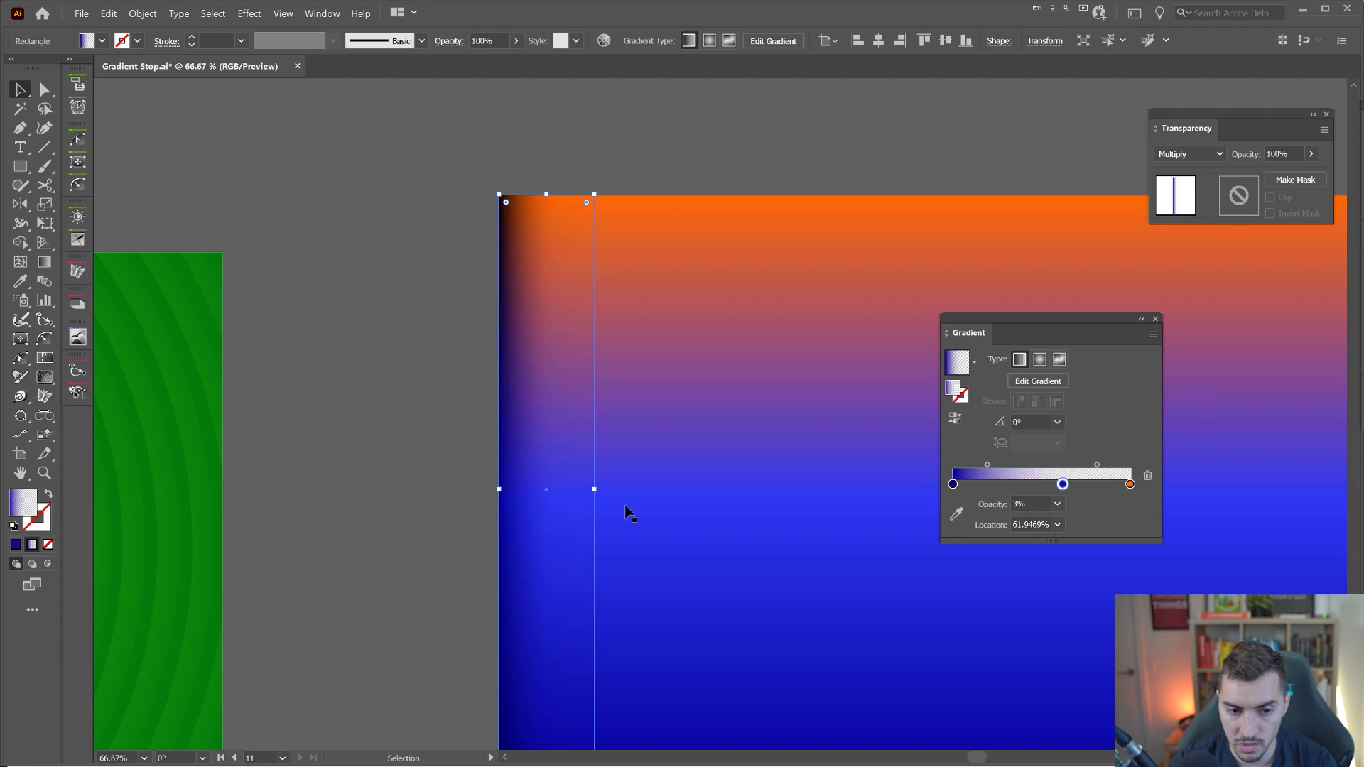
scroll(511, 409, "up", 2)
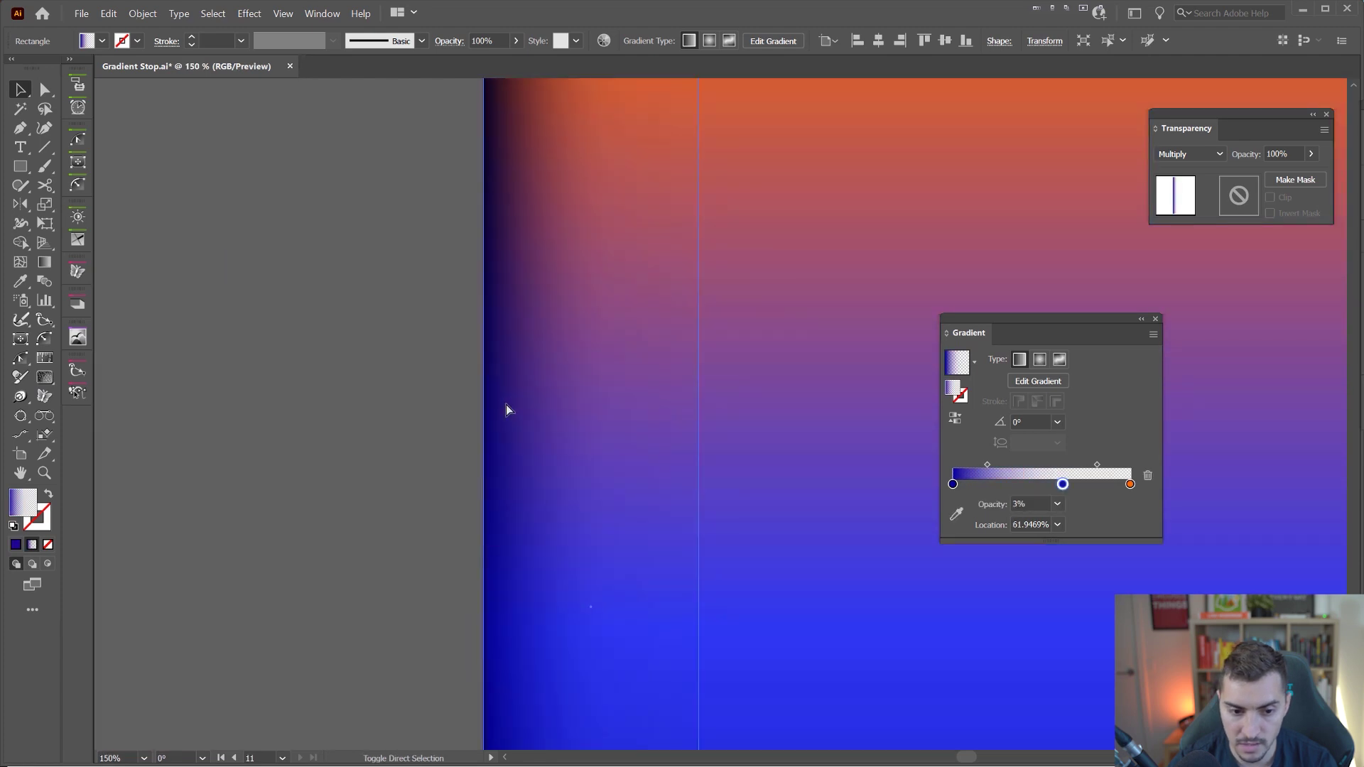
scroll(506, 409, "down", 1)
scroll(458, 390, "down", 1)
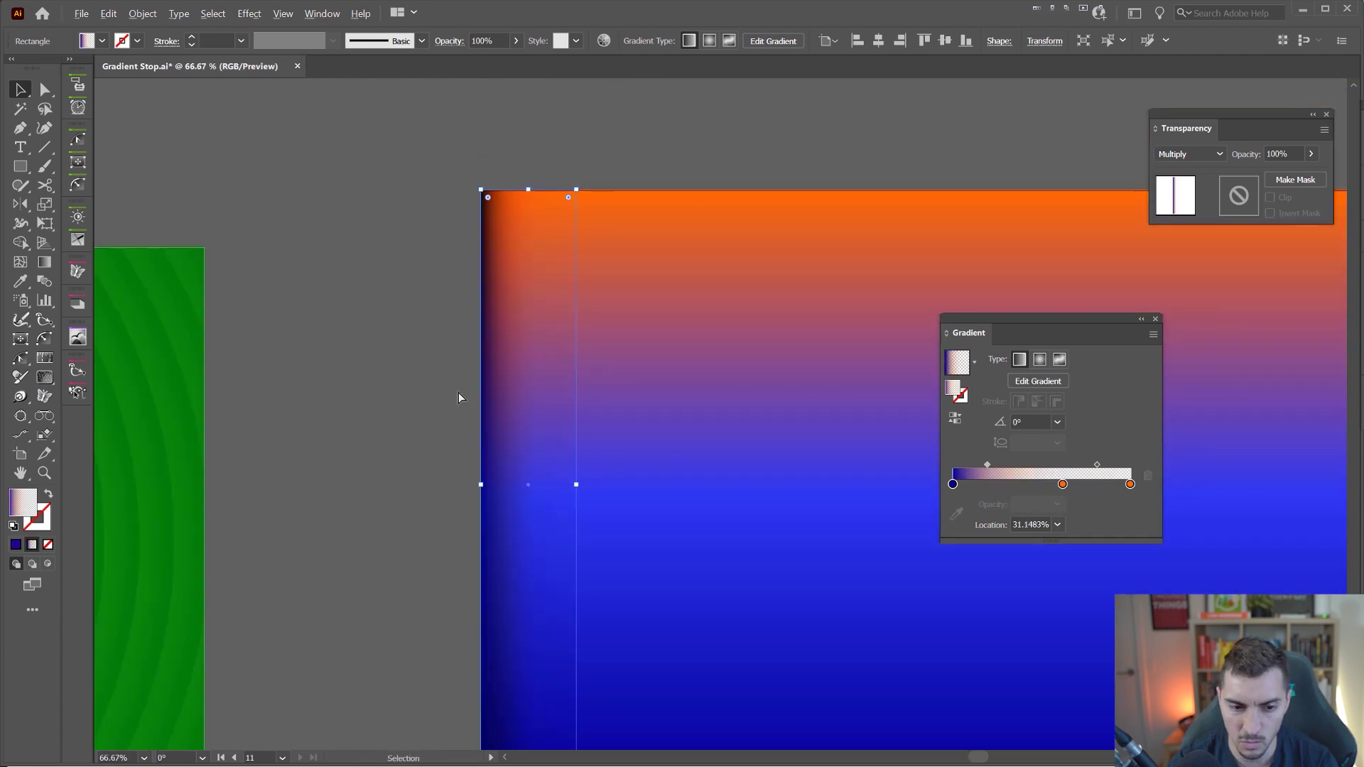
scroll(457, 313, "down", 2)
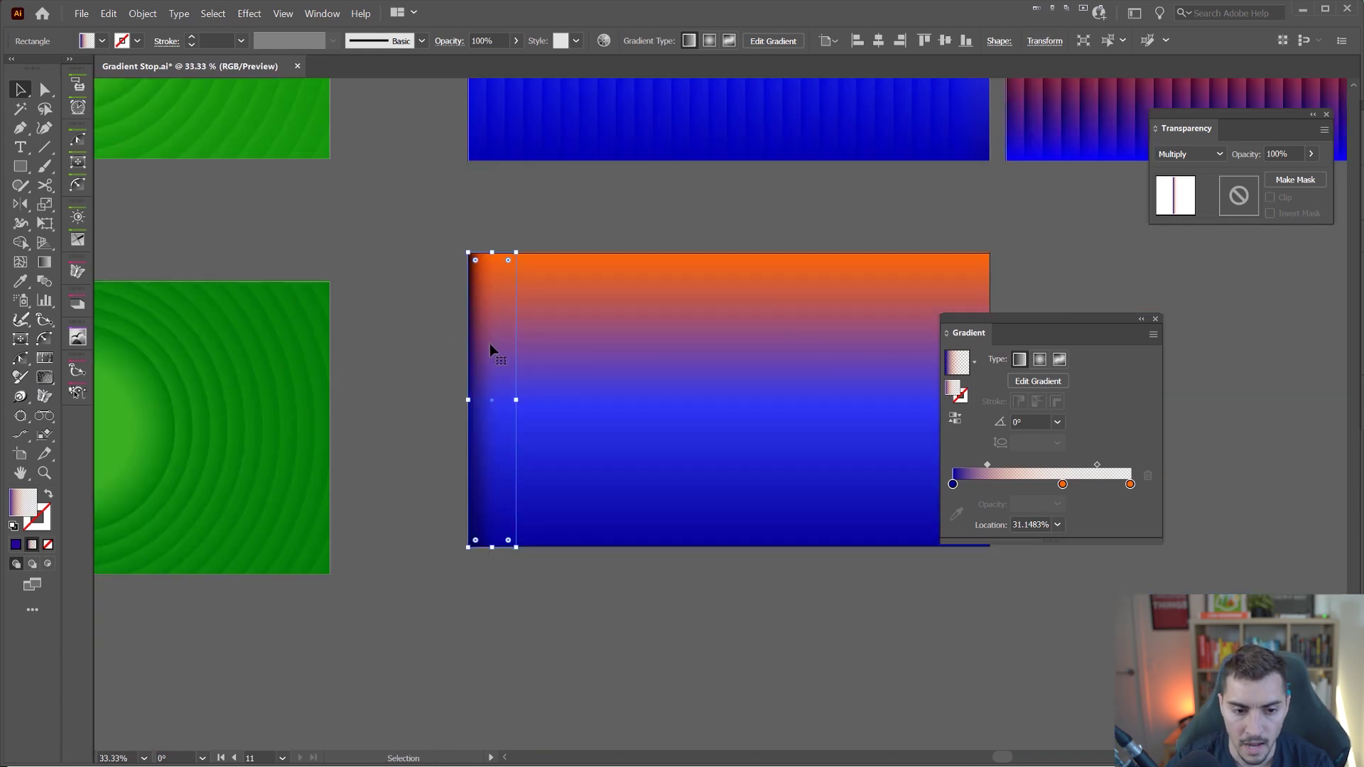
Step: Copy the strip to the artboard's right edge and blend the two strips across the background
left_click_drag(488, 343, 874, 369)
key("ctrl+z")
left_click(390, 395, "shift")
key("w")
left_click(899, 389)
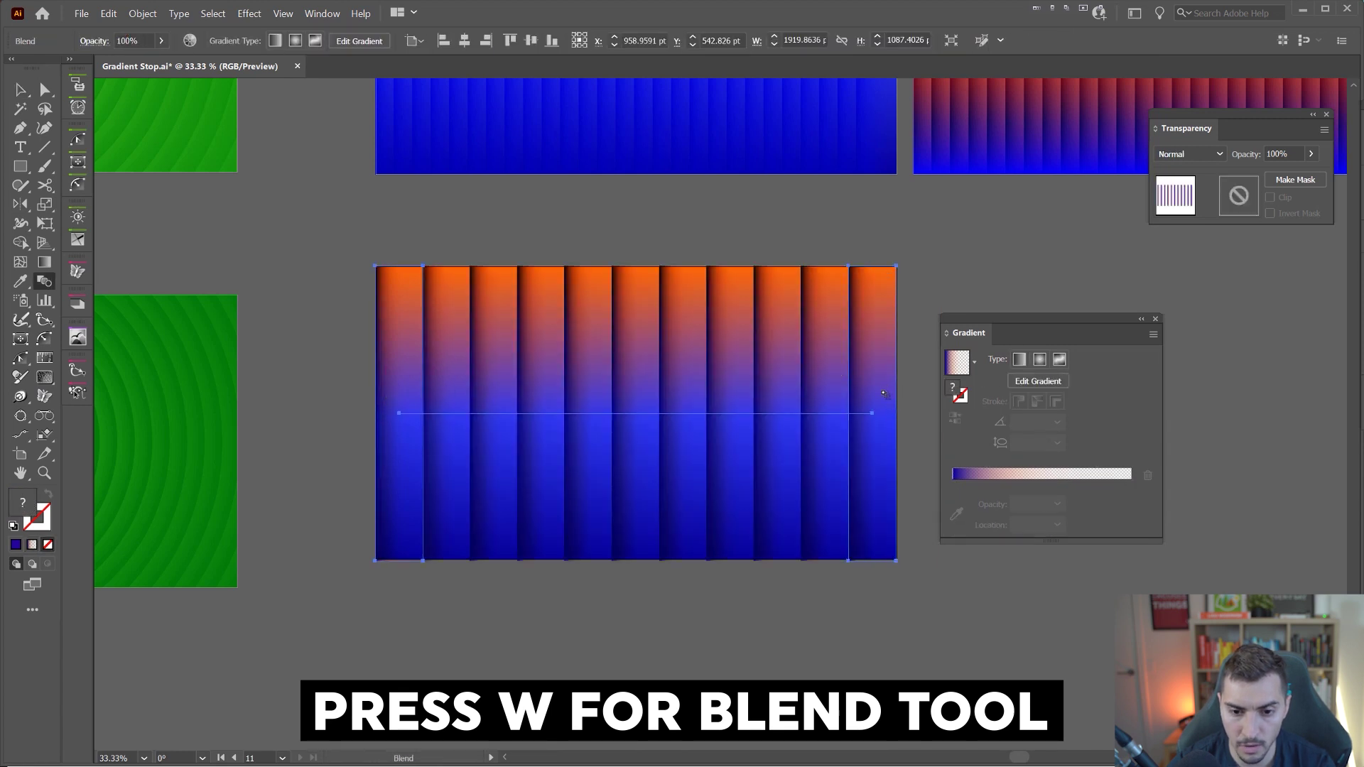
Step: Set the blend's spacing to Specified Steps with about 20 steps for narrower stripes
key("Return")
left_click(939, 389)
left_click(934, 426)
left_click(947, 391)
left_click(949, 391)
scroll(1016, 390, "up", 4)
scroll(1016, 390, "down", 3)
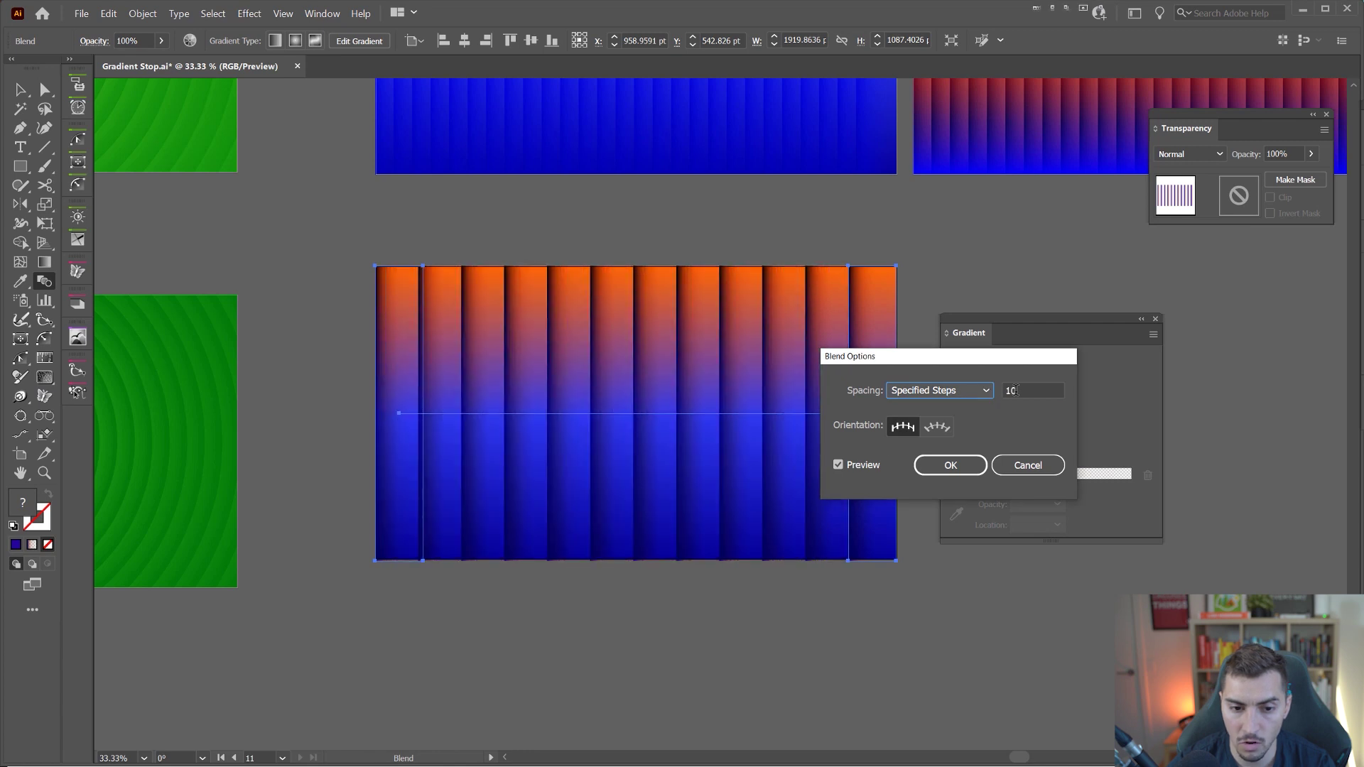
scroll(1015, 390, "up", 1)
left_click(940, 466)
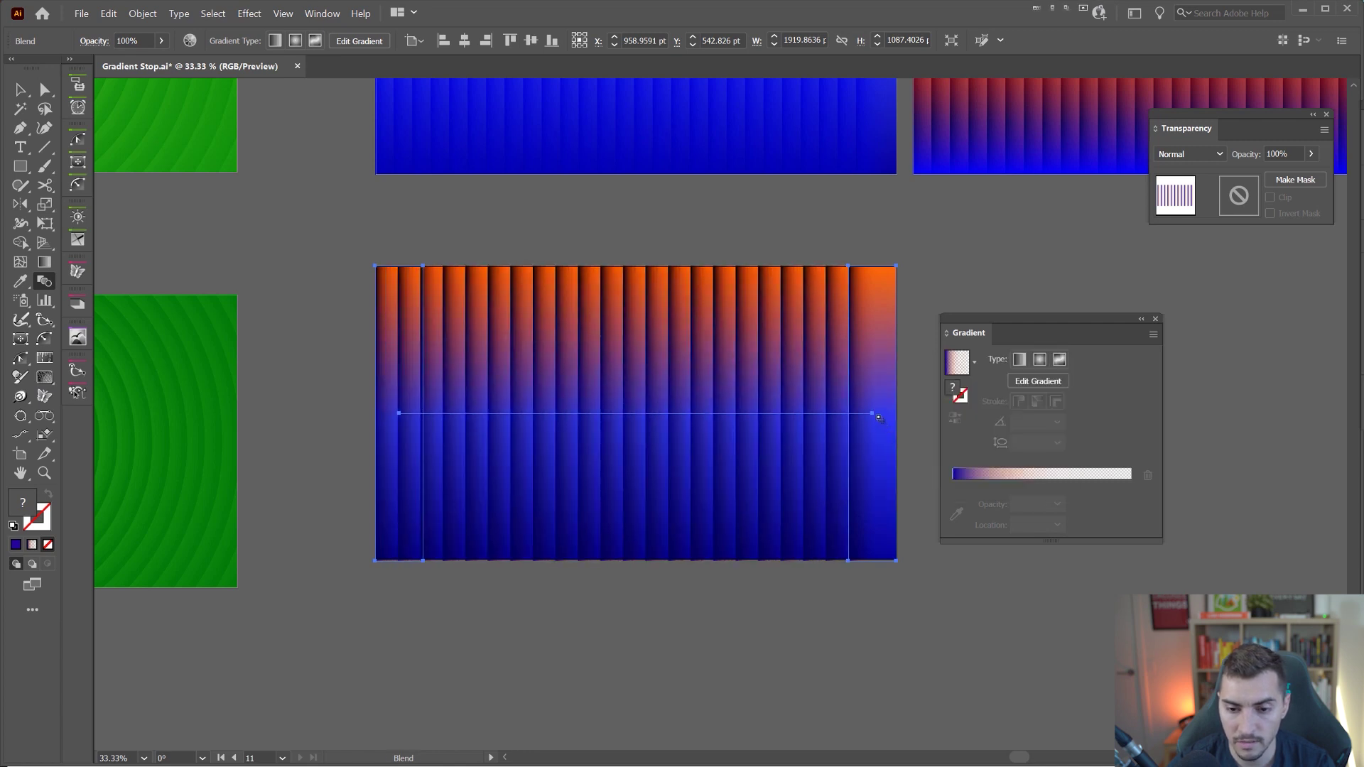
Step: Try the Color Dodge and Hard Light blend modes on the striped blend
key("v")
left_click_drag(881, 279, 752, 288)
key("ctrl+z")
scroll(553, 300, "up", 1)
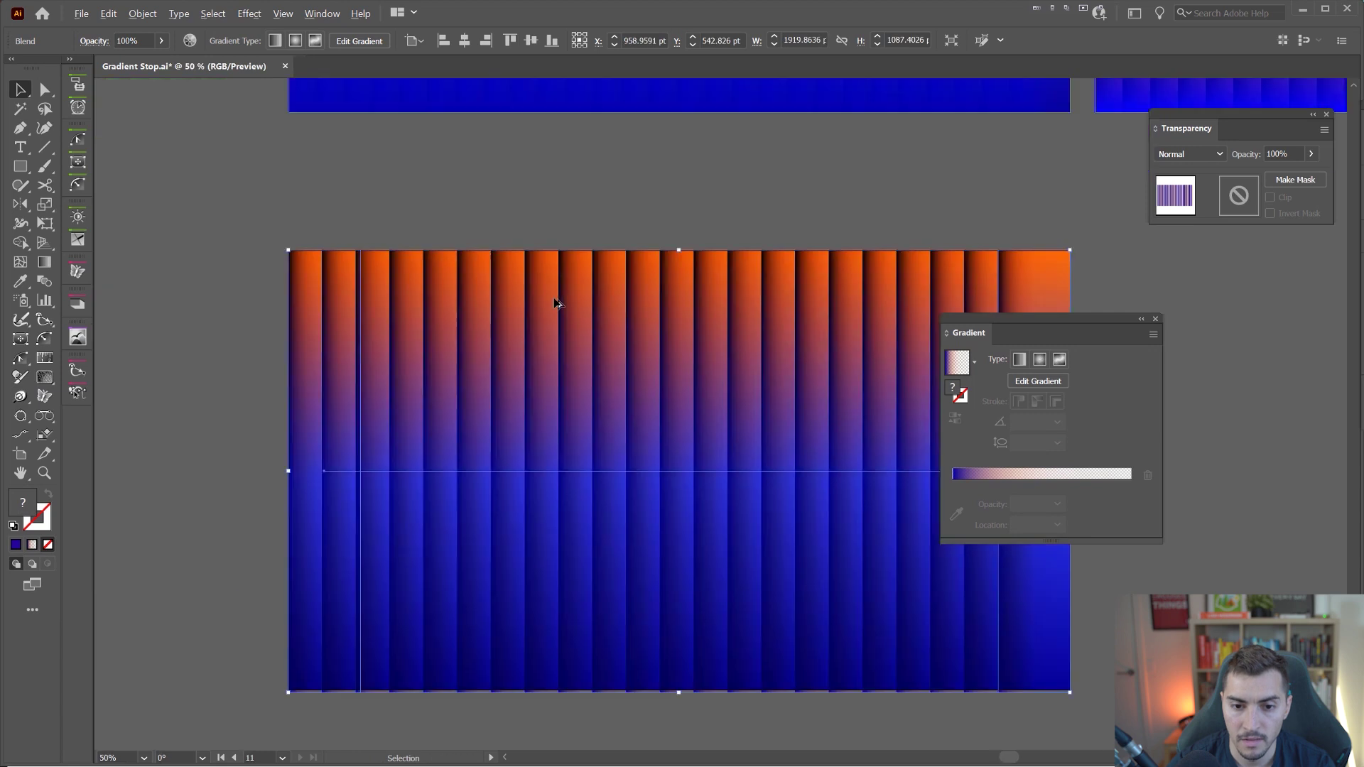
left_click(1195, 153)
left_click(1187, 284)
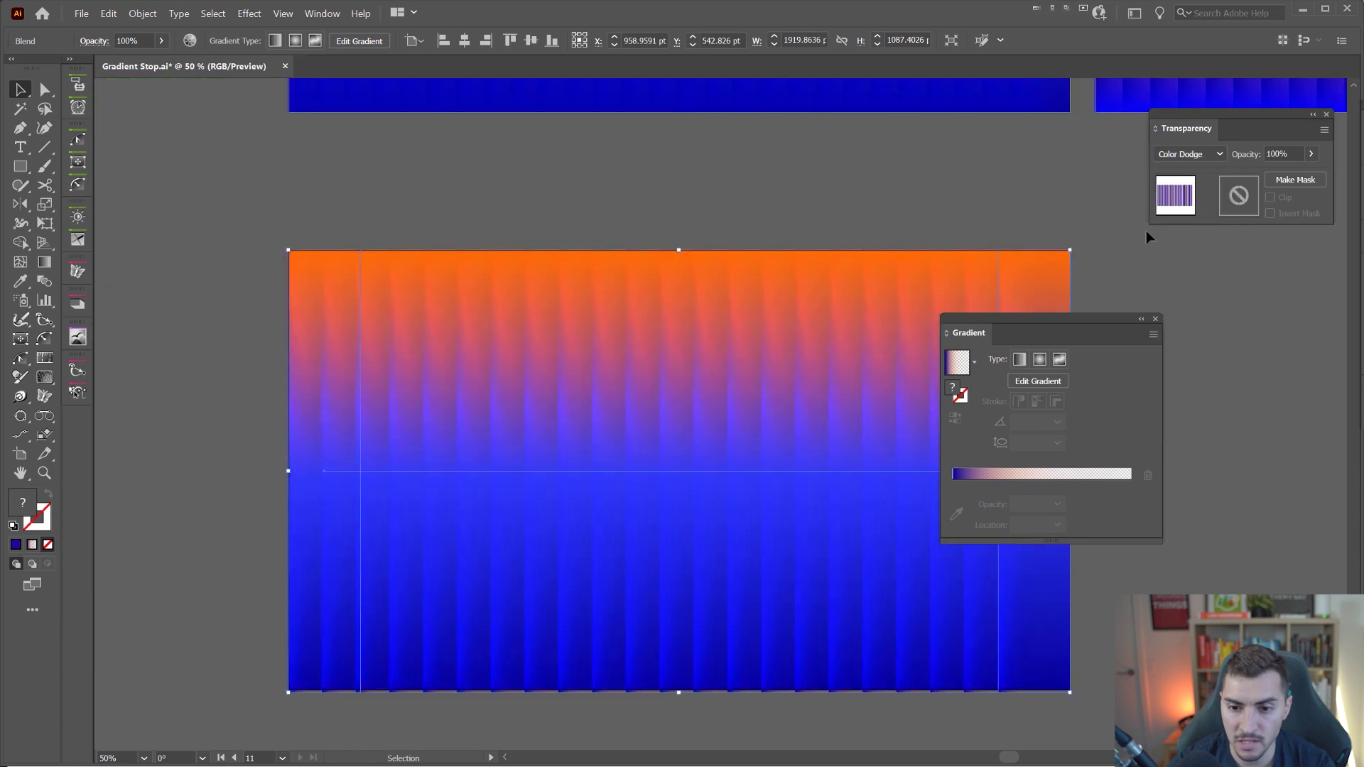
left_click_drag(1083, 341, 1216, 399)
scroll(1197, 161, "down", 2)
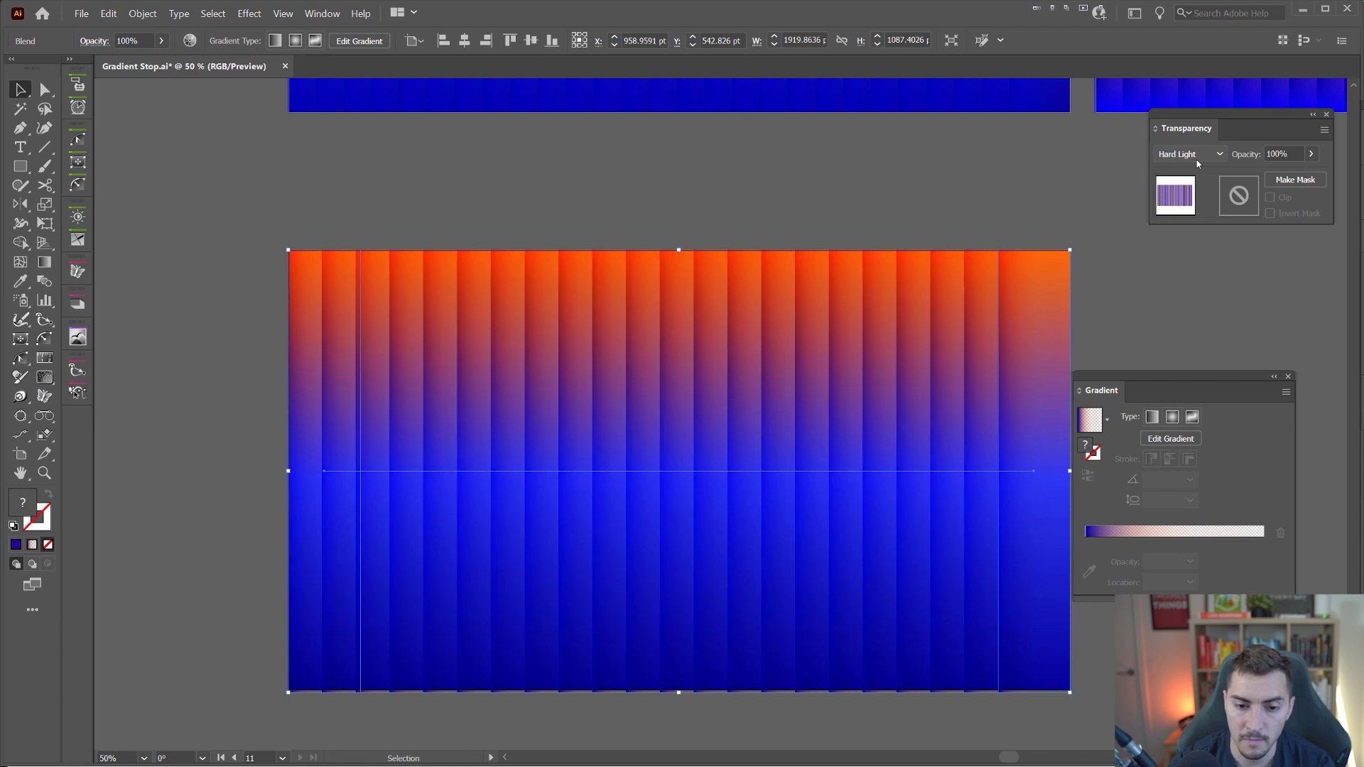
scroll(1197, 161, "down", 1)
Step: Set the striped blend to Multiply with 40% opacity
left_click(1194, 157)
left_click(1192, 154)
left_click(1191, 154)
left_click(1188, 215)
scroll(1289, 152, "down", 8)
scroll(1287, 153, "up", 2)
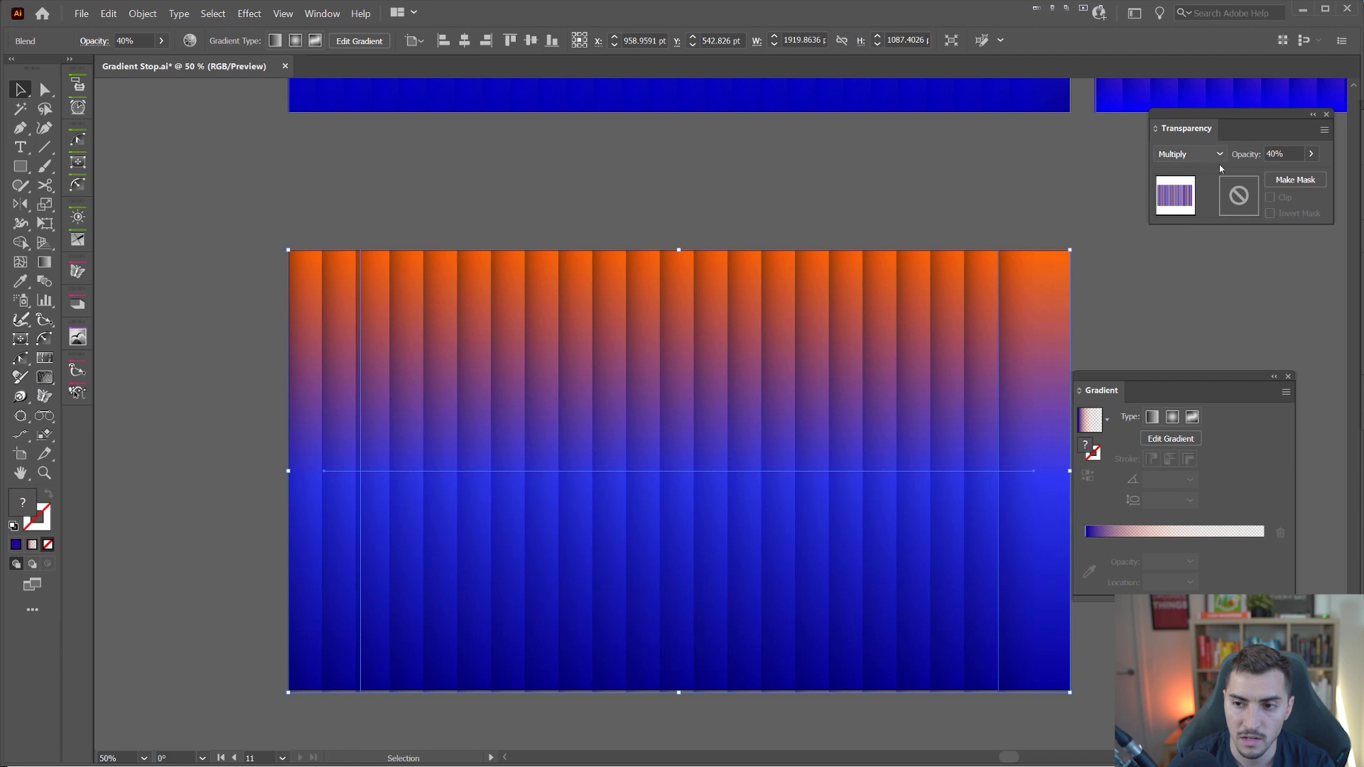
Step: Try 30% opacity on the striped blend and settle on 50%
left_click_drag(1229, 128, 753, 272)
left_click(798, 297)
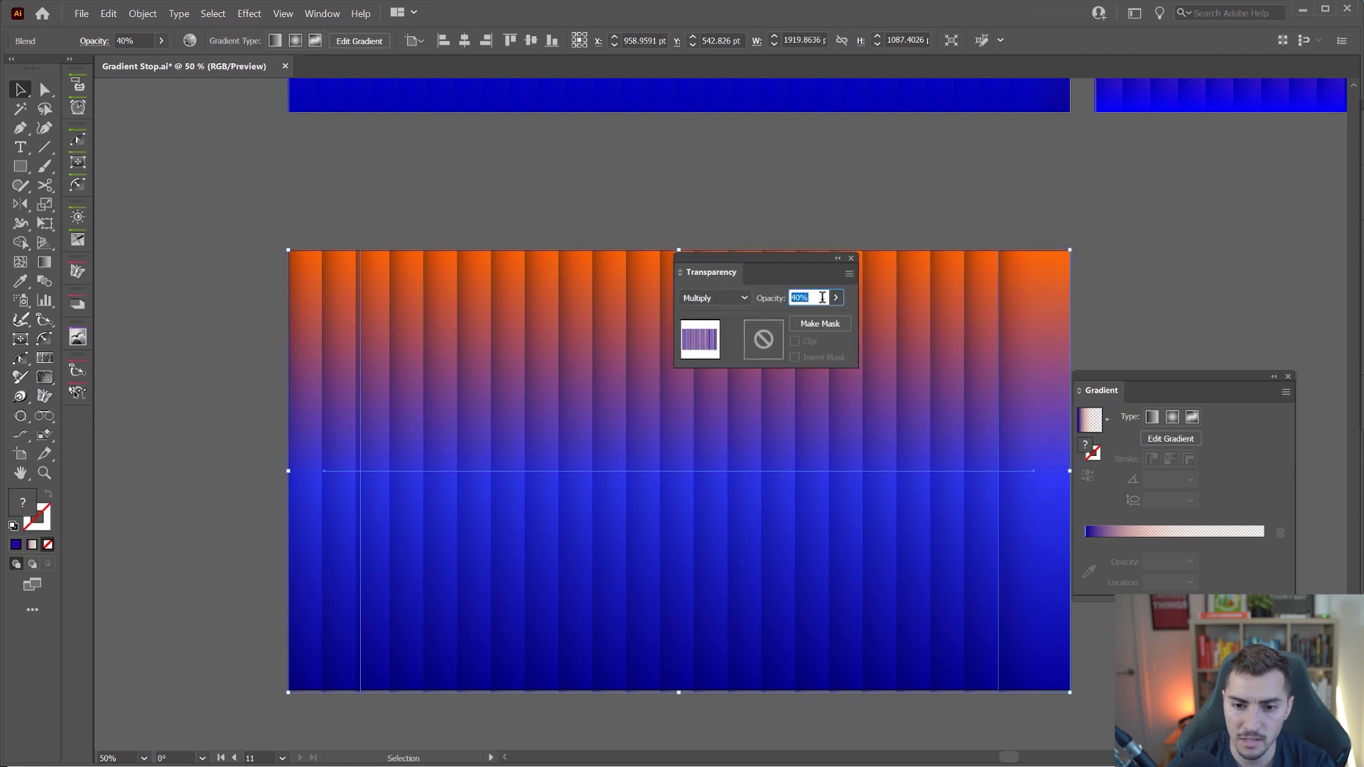
type("30")
key("Return")
left_click_drag(771, 264, 1201, 168)
scroll(1232, 200, "up", 5)
left_click(927, 211)
scroll(926, 211, "down", 2)
Step: Rotate the striped blend about 30° clockwise so that its stripes run diagonally across the artboard
left_click_drag(863, 224, 643, 391)
key("ctrl+z")
left_click_drag(872, 281, 923, 322)
left_click(922, 321)
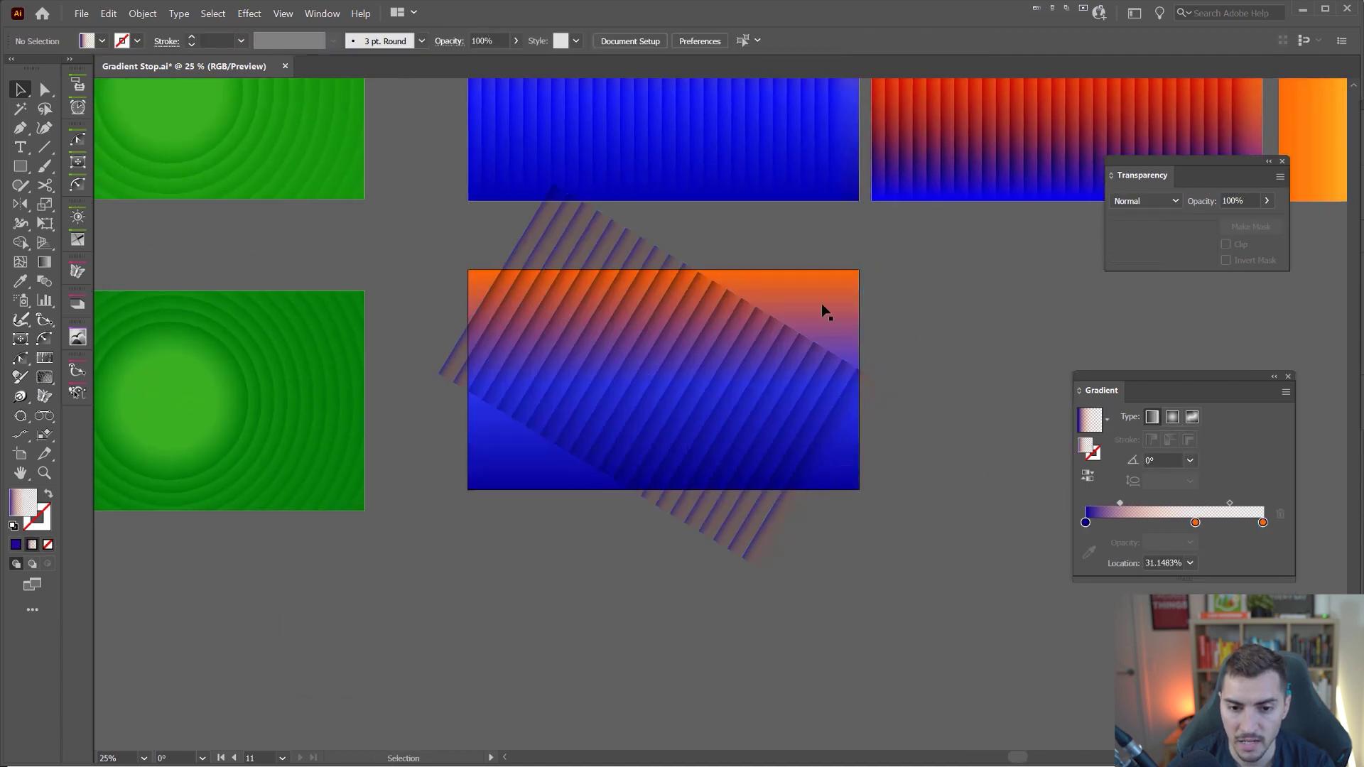
Step: Draw a closed, irregular curved blob over the diagonal stripes with the Pen tool, spanning most of the artboard's width
scroll(650, 297, "up", 1)
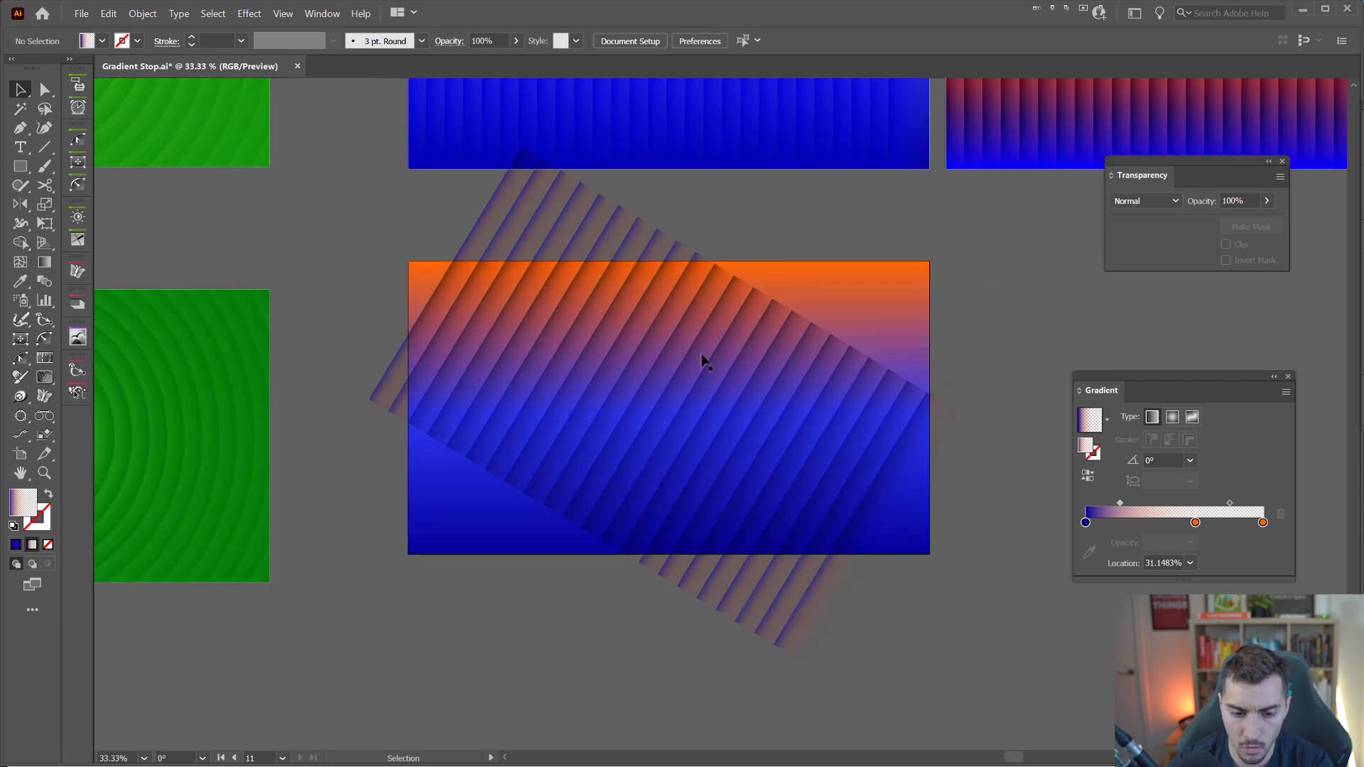
key("p")
left_click(451, 490)
mouse_move(489, 347)
left_mouse_down()
mouse_move(551, 353)
mouse_move(586, 331)
left_mouse_up()
left_click_drag(641, 311, 707, 303)
left_click_drag(811, 328, 842, 365)
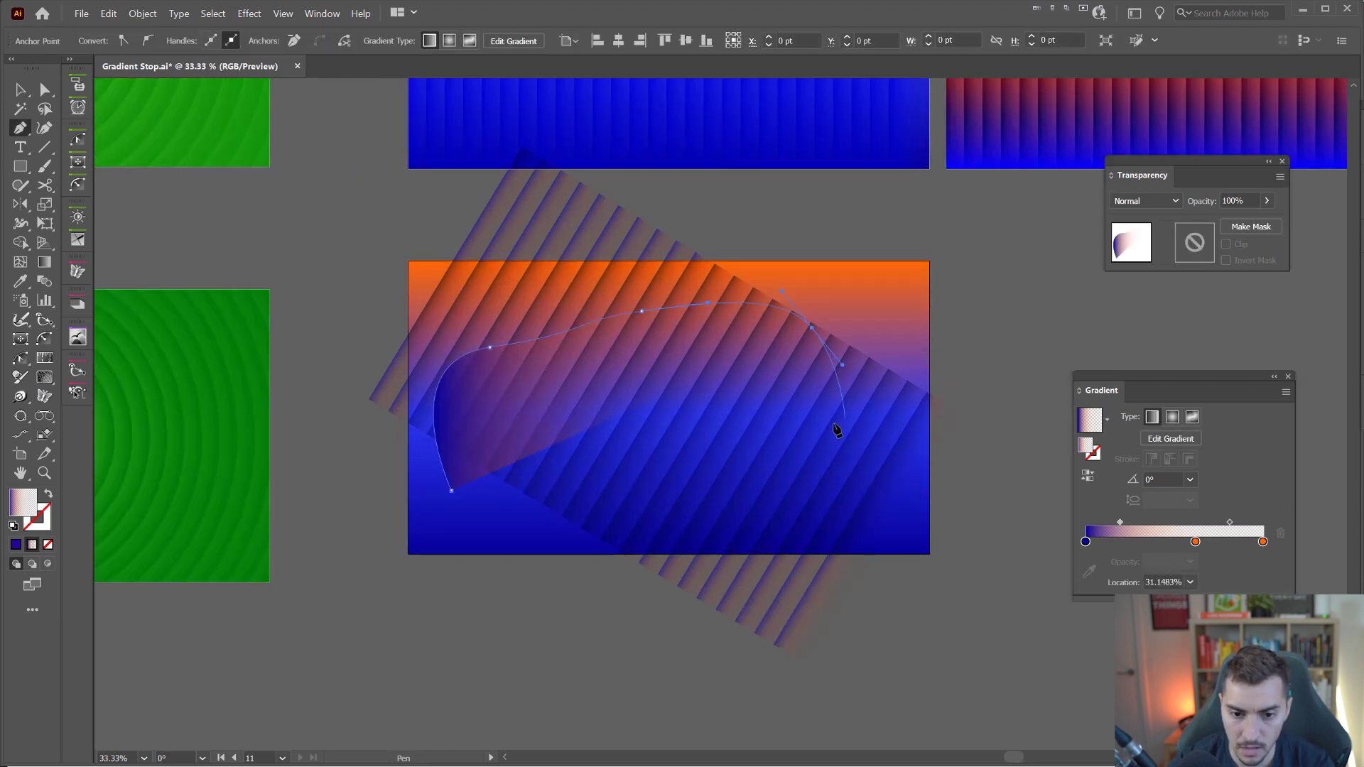
left_click_drag(838, 424, 747, 492)
left_click_drag(648, 512, 609, 492)
left_click_drag(547, 453, 527, 453)
left_click_drag(491, 494, 480, 495)
left_click(451, 490)
Step: Clip the diagonal stripes to the blob with a clipping mask and scale the clipped group to about 1318 × 647 pt
key("v")
left_click(611, 259, "shift")
key("ctrl+7")
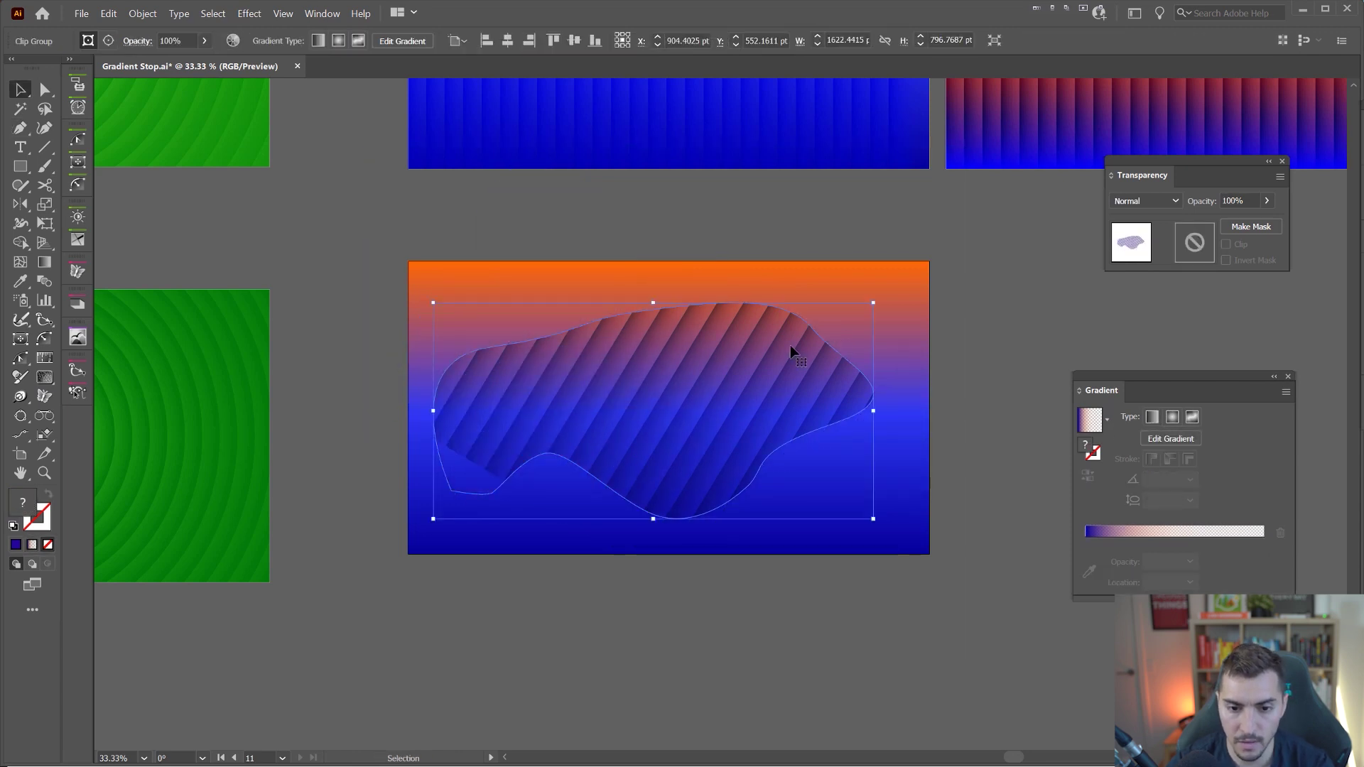
left_click_drag(787, 349, 814, 348)
left_click_drag(680, 302, 681, 323)
key("ctrl+shift+a")
key("a")
left_click(565, 466)
left_click(560, 471)
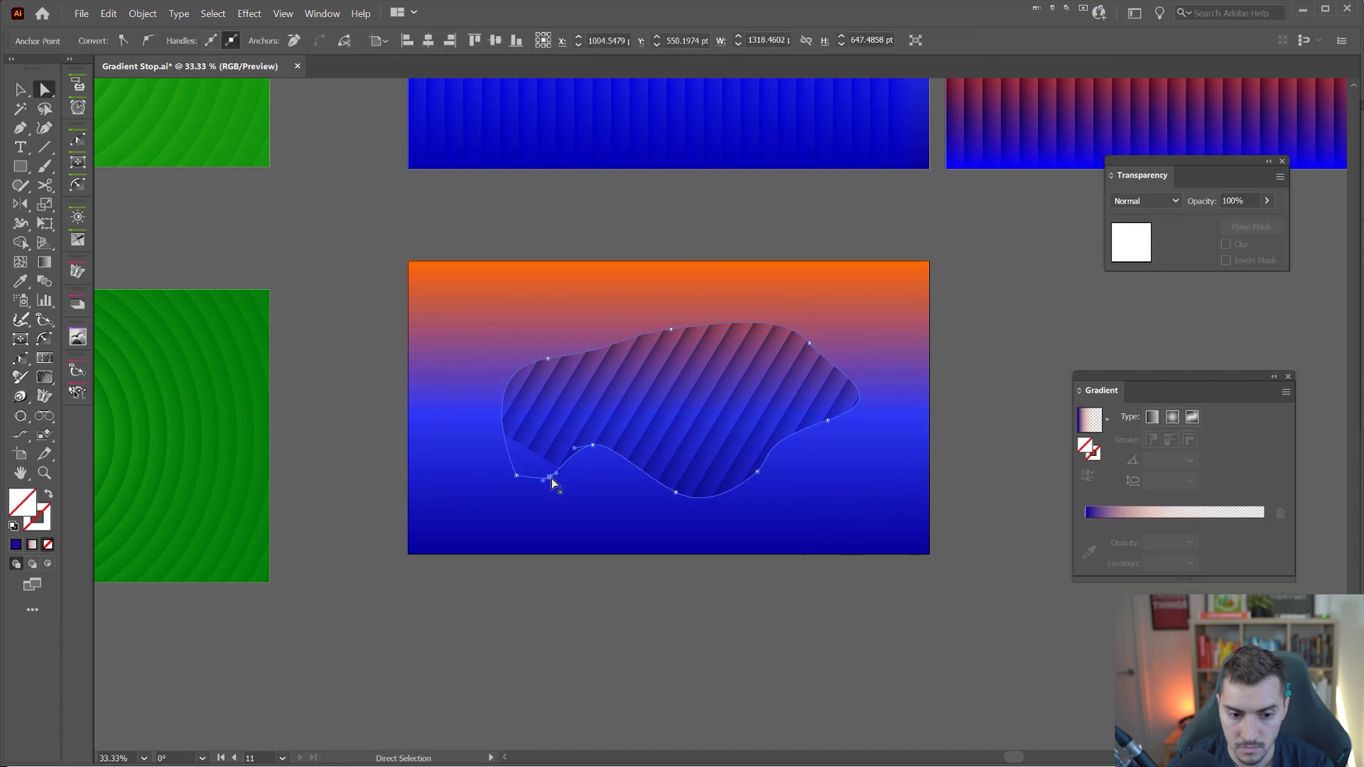
left_click(761, 497)
Step: Enlarge the striped blend inside the clip group to about 2167 × 1892 pt so that it fills the whole blob
key("v")
double_click(676, 435)
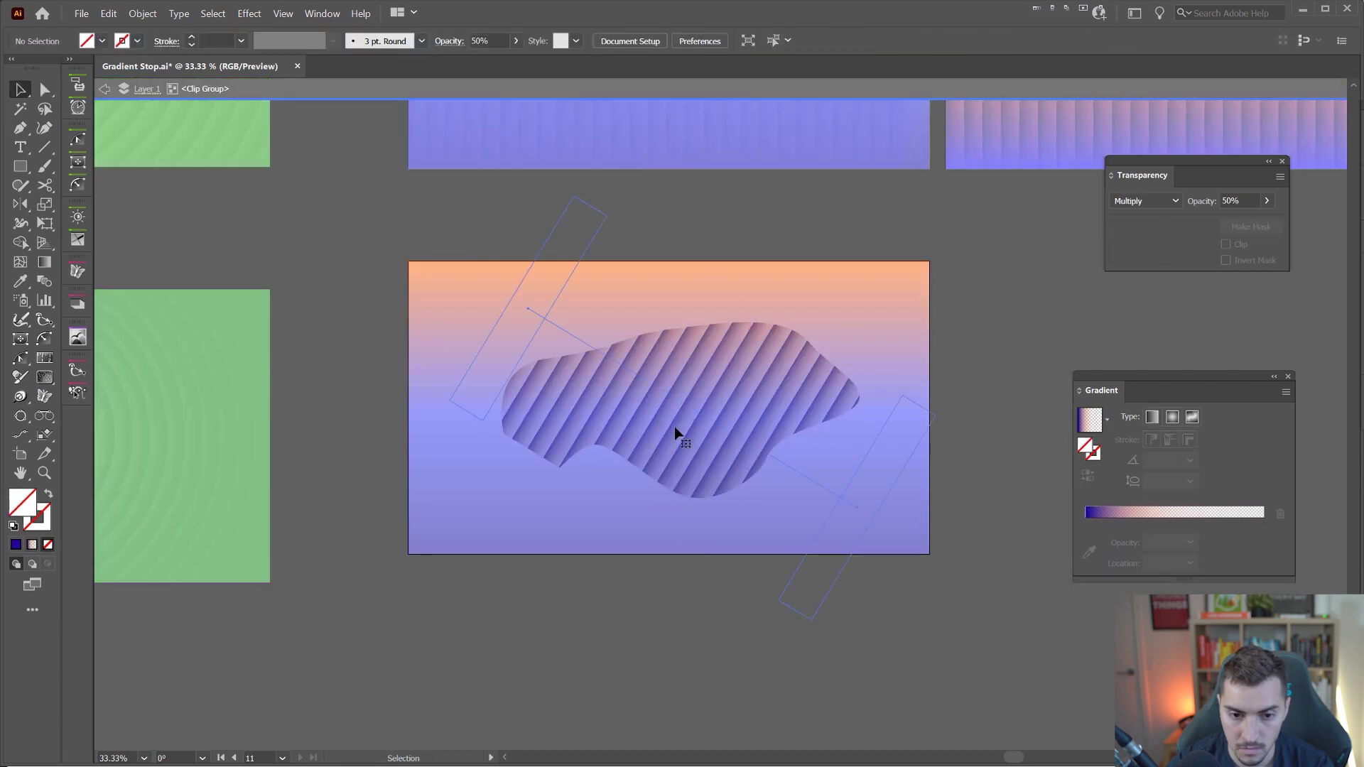
left_click(676, 435)
left_click_drag(937, 415, 976, 416)
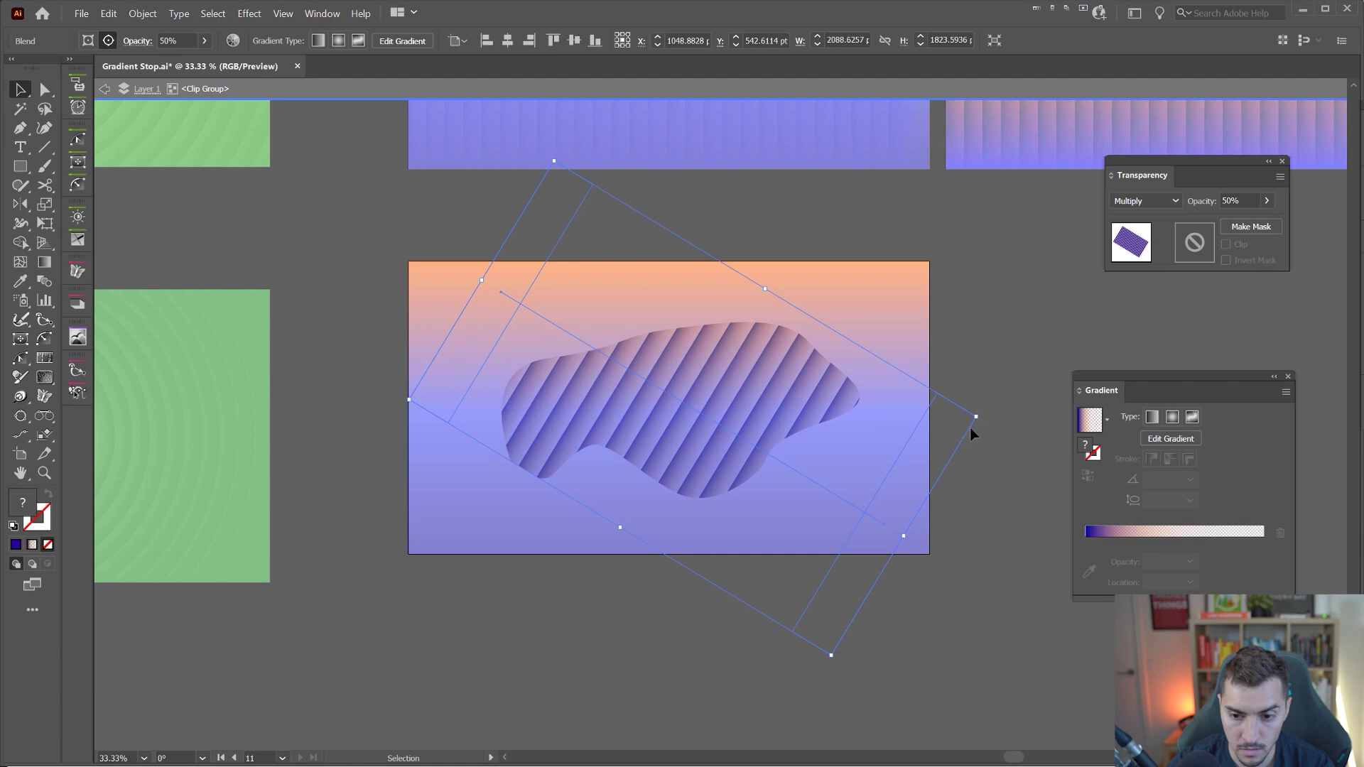
key("ctrl+z")
key("ctrl+z")
key("ctrl+z")
key("ctrl+z")
key("ctrl+z")
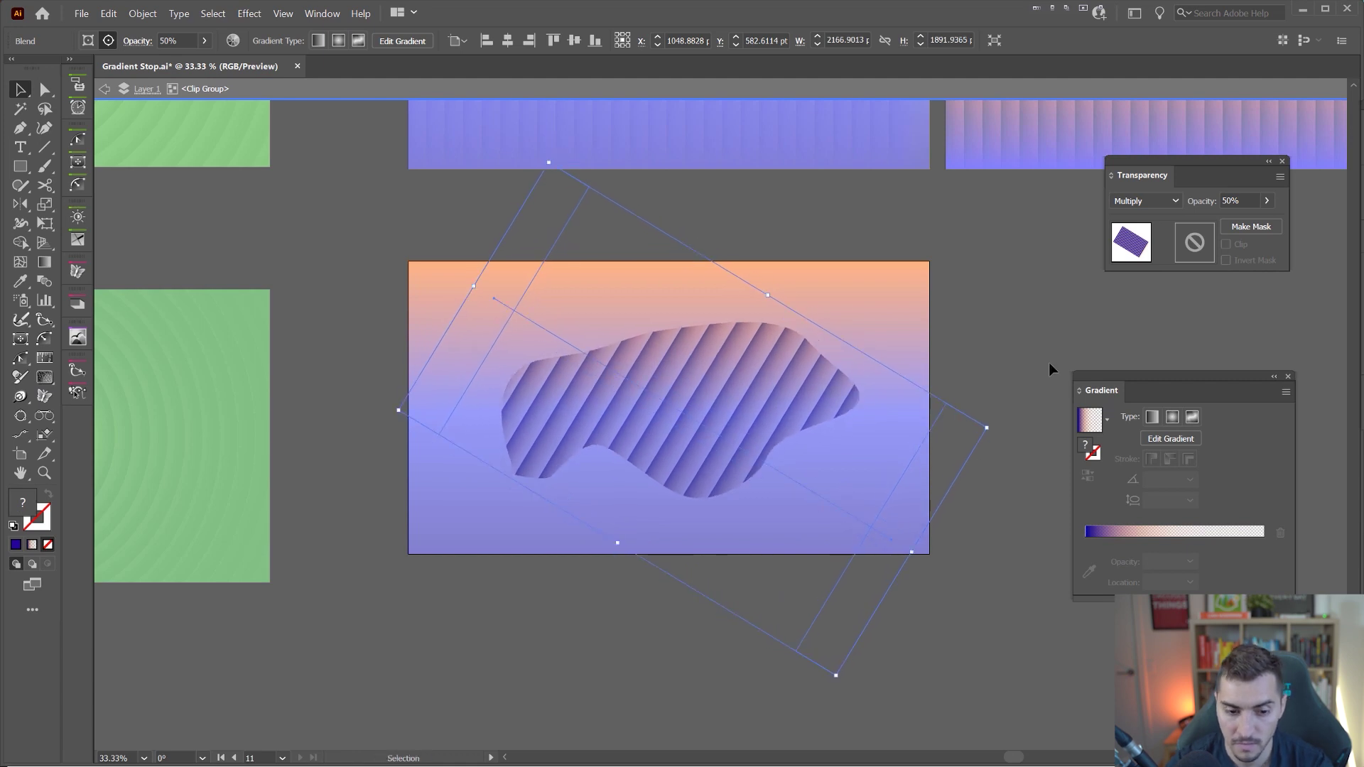
left_click(941, 328)
scroll(725, 341, "up", 3)
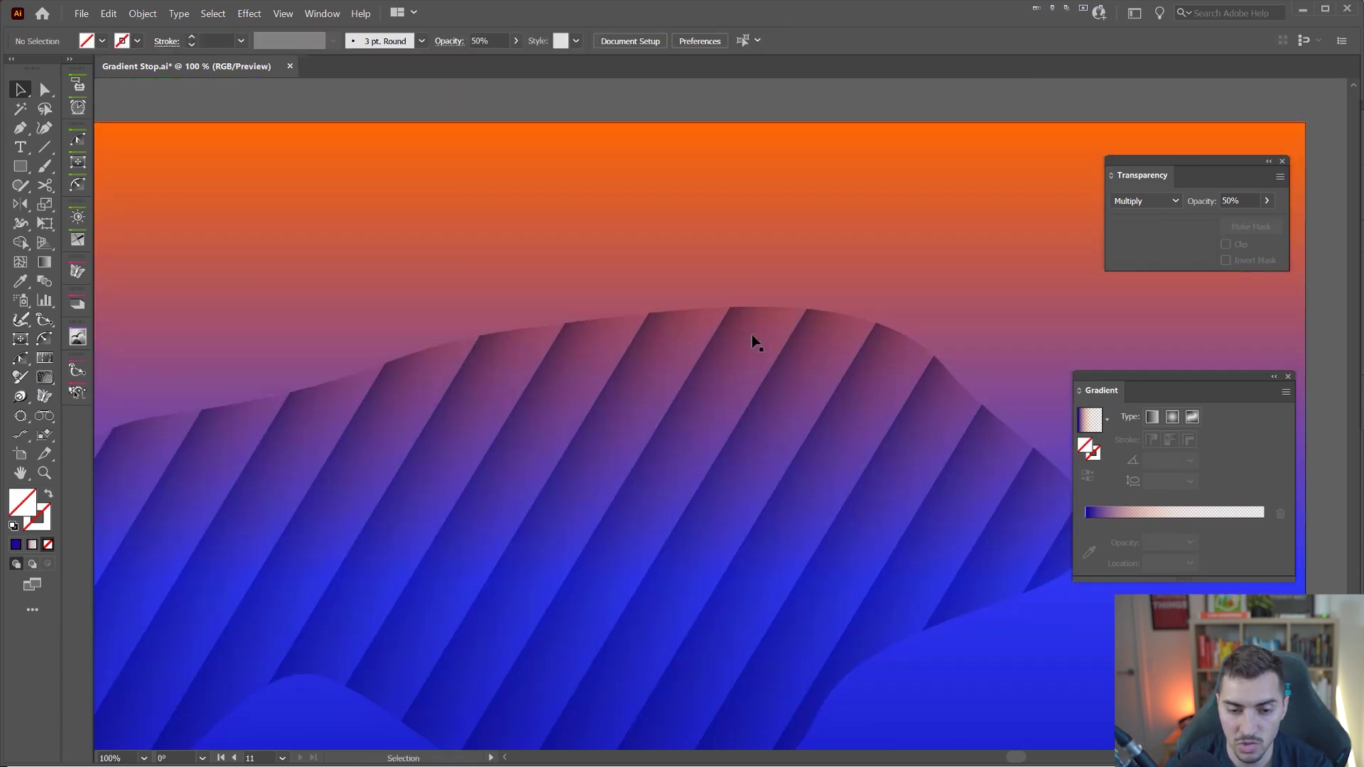
scroll(770, 330, "down", 3)
Step: Place a duplicate of the striped blob, about 815 × 400 pt and in Overlay mode, over the original's upper left
left_click_drag(781, 385, 791, 344)
left_click_drag(876, 373, 808, 374)
left_click(1136, 202)
left_click(1125, 274)
left_click(1137, 202)
left_click(1113, 351)
left_click_drag(696, 362, 605, 333)
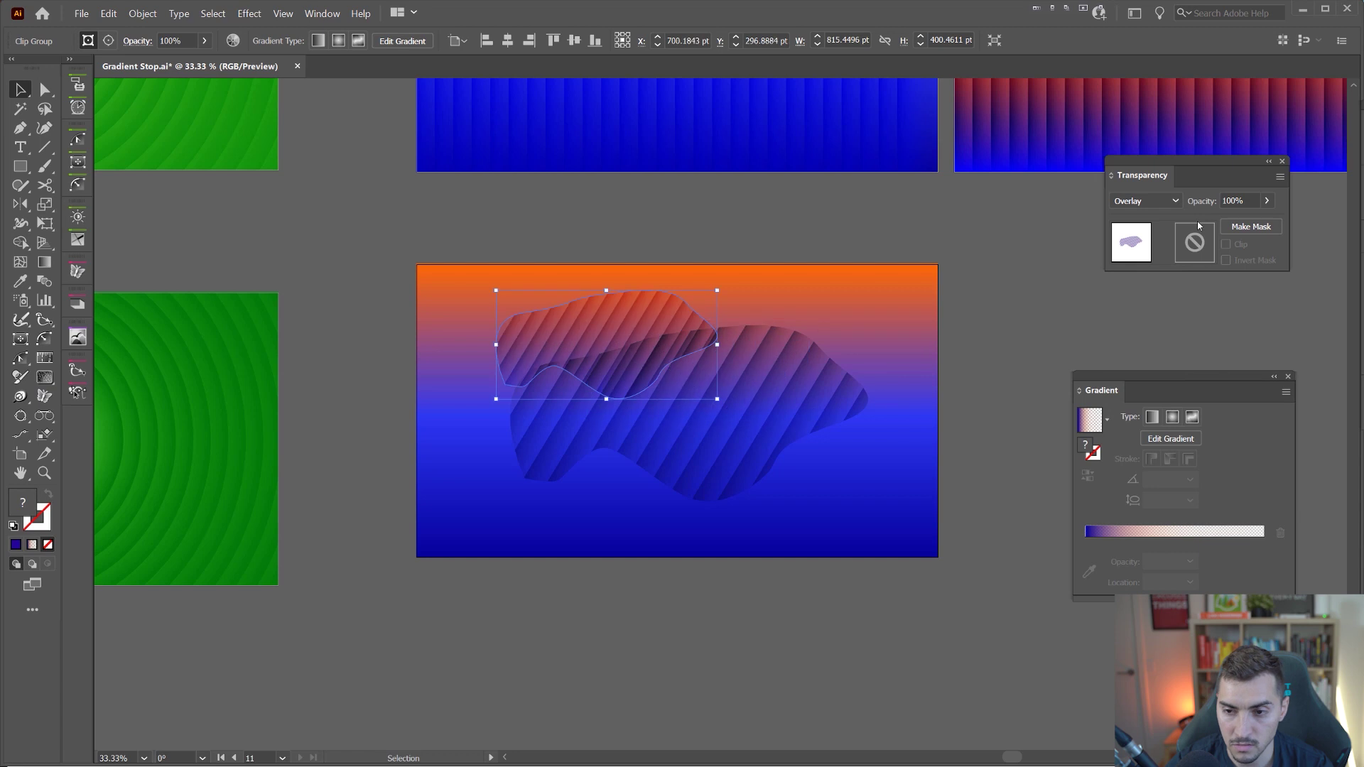
Step: Set the smaller blob's blend mode to Color Dodge and move it off the artboard, beyond its lower-left corner
left_click(1144, 201)
left_click(1152, 332)
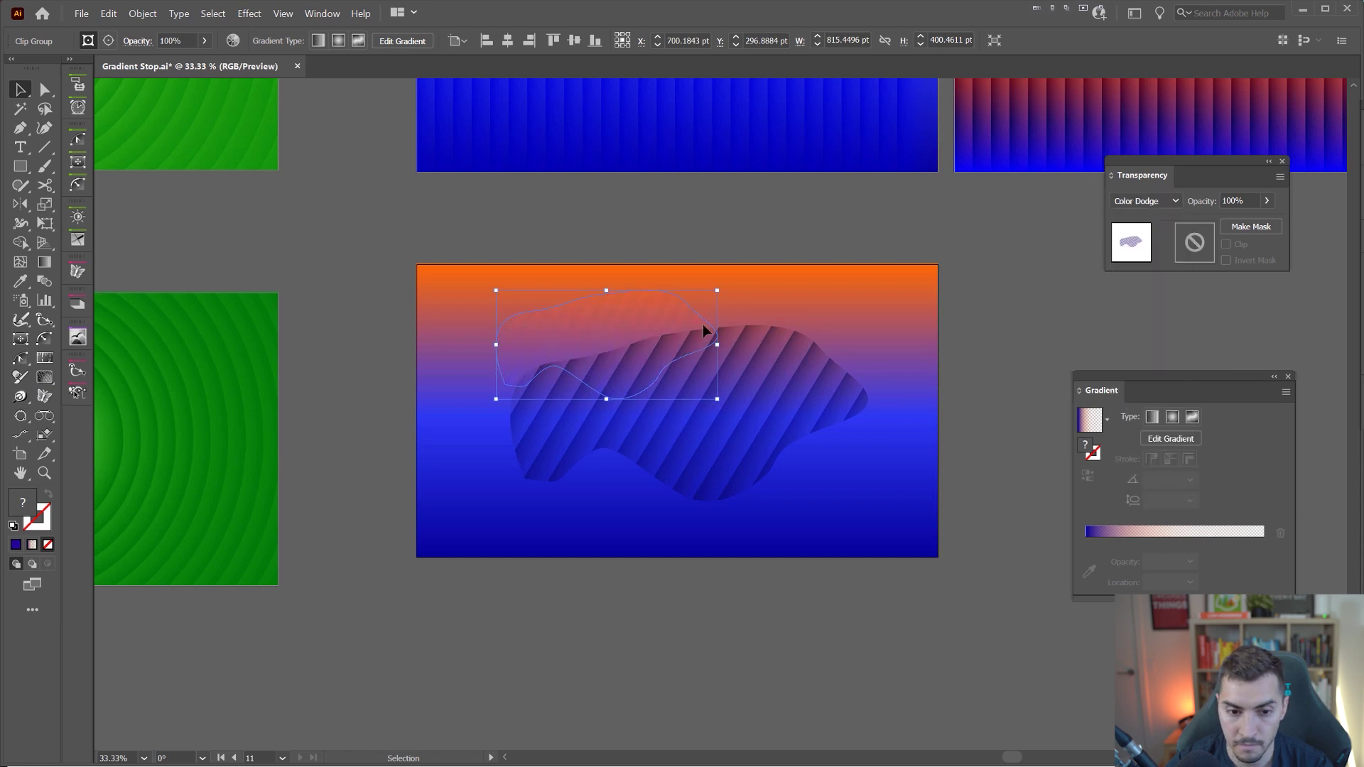
left_click_drag(1013, 263, 664, 499)
scroll(931, 307, "down", 2)
left_click(958, 335)
left_click(625, 455)
scroll(807, 229, "up", 2)
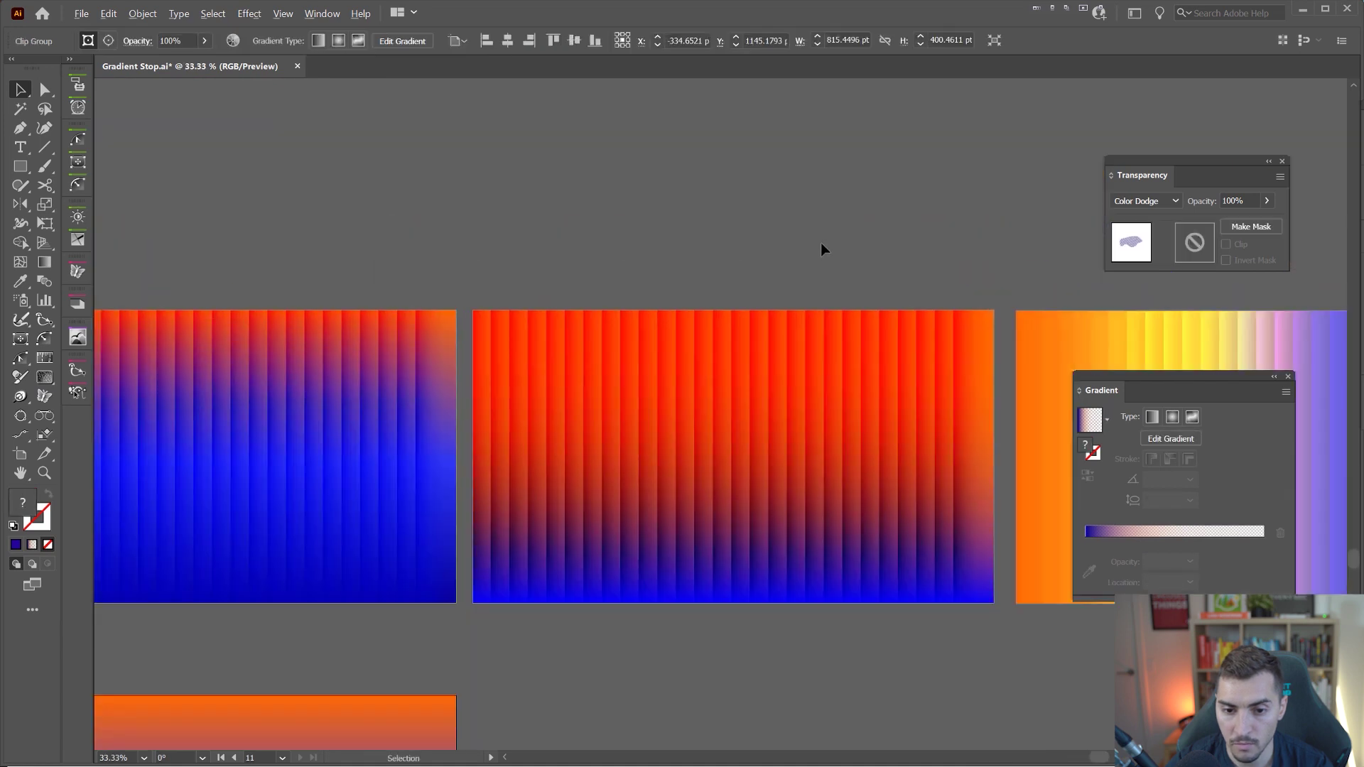
Step: Examine the finished red-to-blue striped example, its background and the end strip inside its blend
left_click(643, 329)
left_click_drag(854, 433, 349, 277)
scroll(858, 405, "up", 1)
key("ctrl+z")
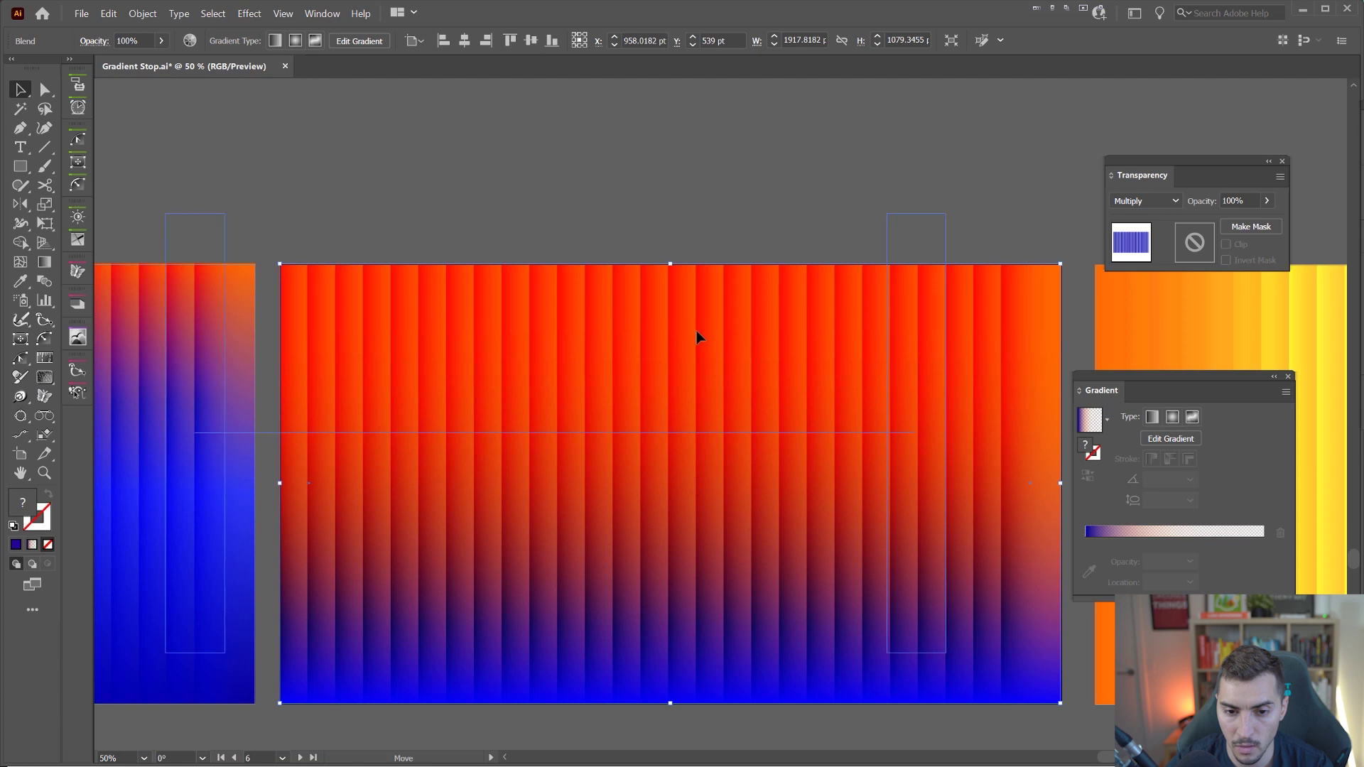
scroll(770, 359, "up", 1)
left_click_drag(822, 359, 610, 346)
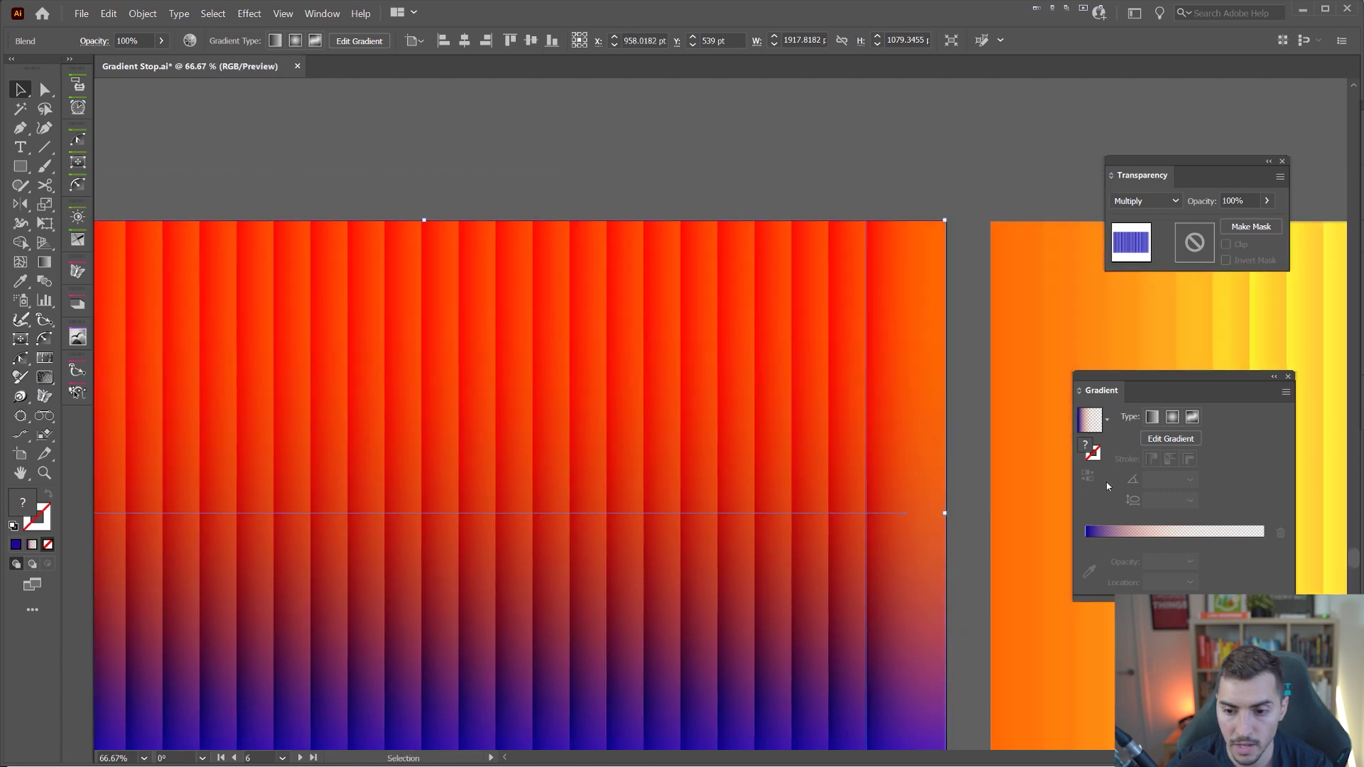
double_click(764, 343)
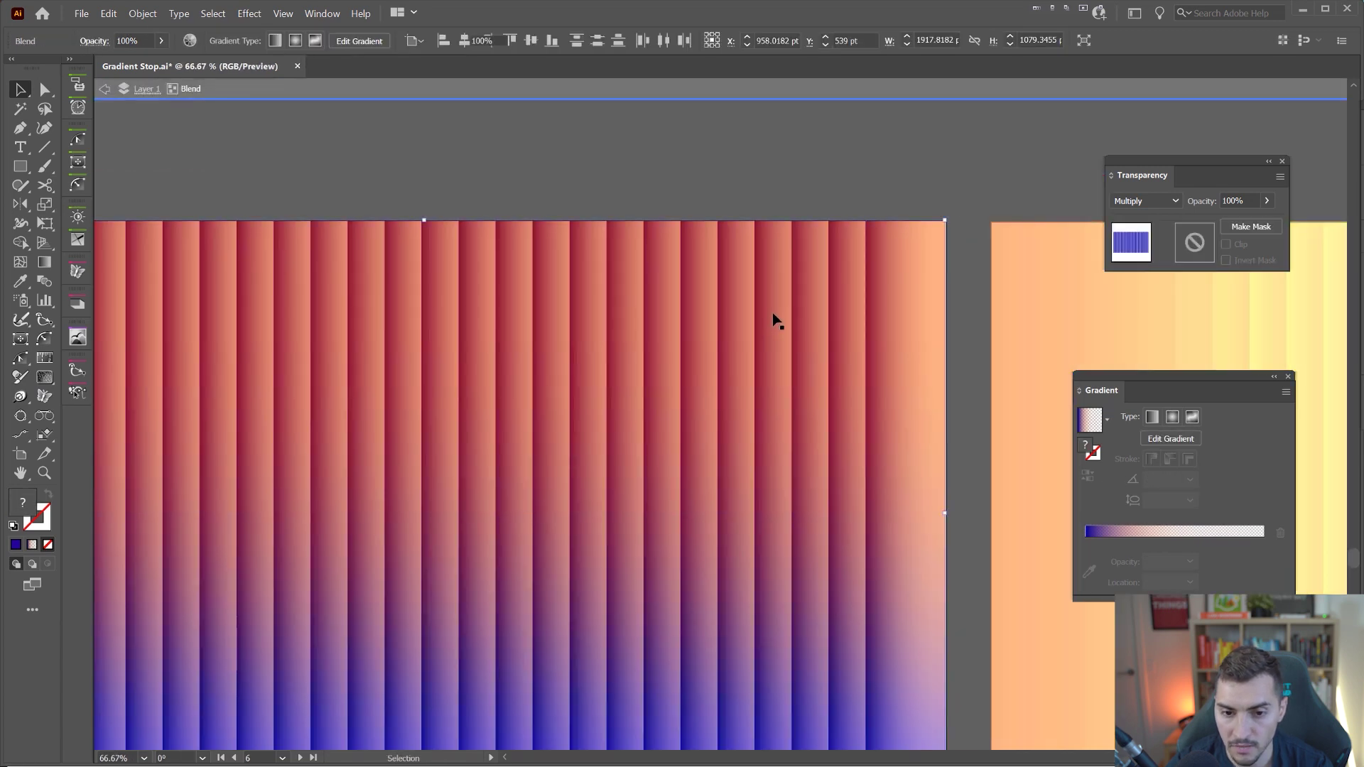
key("a")
left_click(903, 268)
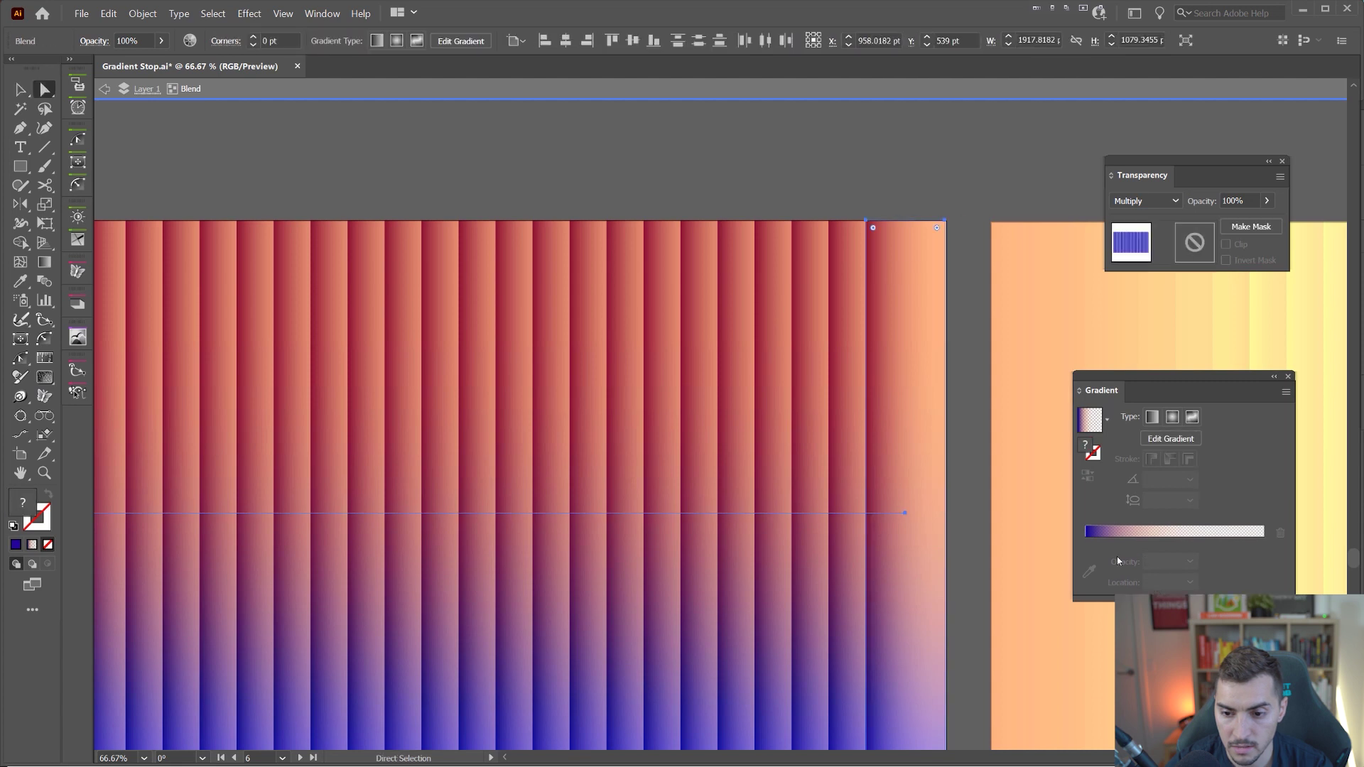
key("x")
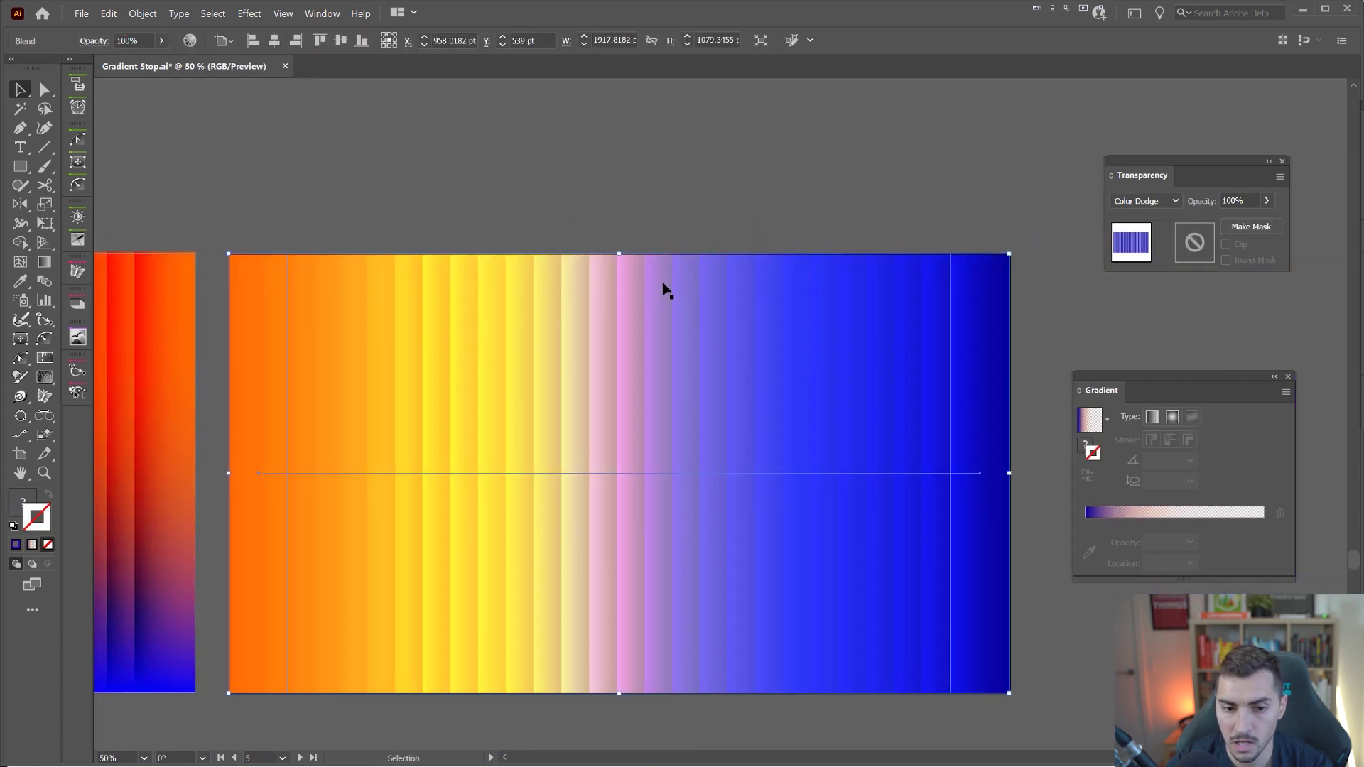
Step: Shift the stripes off the yellow-and-blue example to inspect its background, and undo the move
left_click_drag(662, 285, 679, 173)
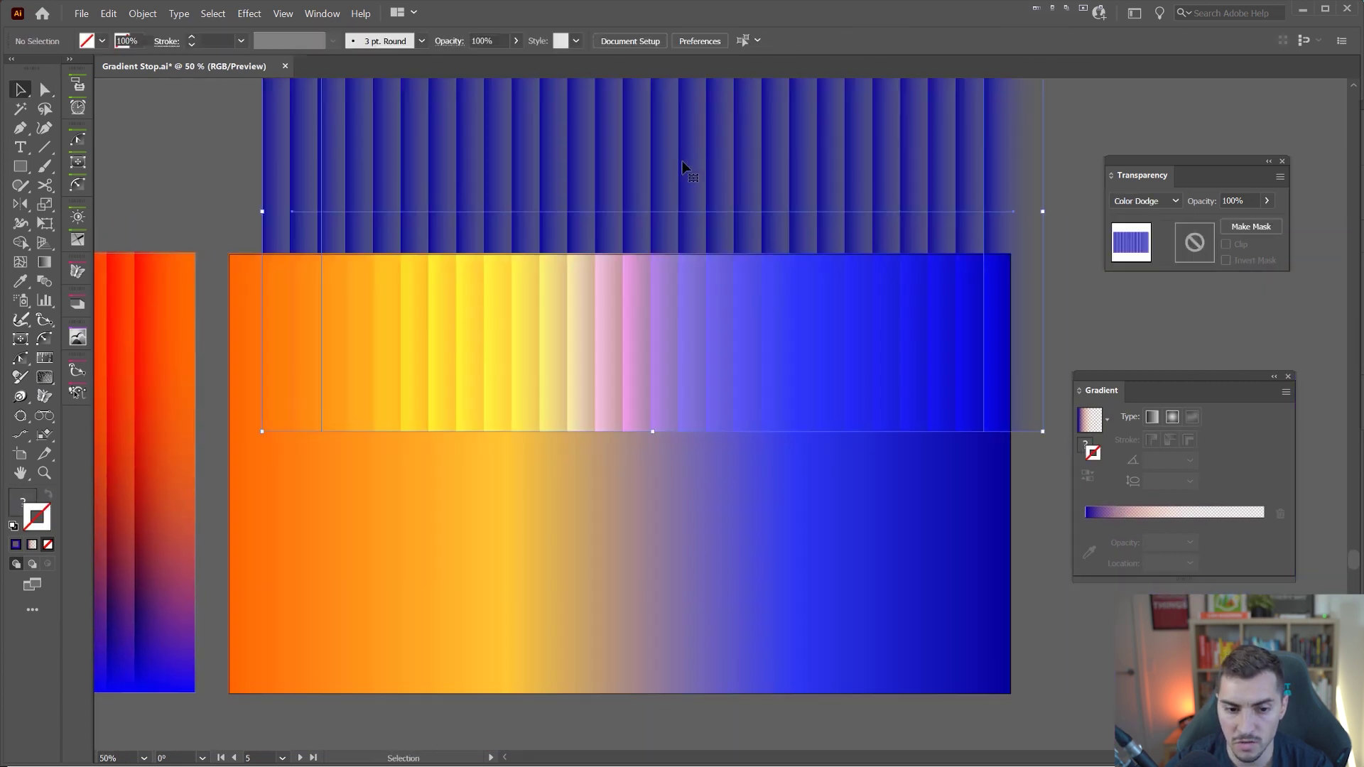
scroll(497, 535, "up", 2)
scroll(499, 541, "down", 2)
key("ctrl+z")
left_click(694, 223)
scroll(694, 224, "down", 2)
left_click_drag(694, 223, 848, 200)
Step: Review the concentric-ring and striped artboards together, including the green ring design up close
scroll(845, 199, "down", 1)
scroll(618, 207, "left", 3)
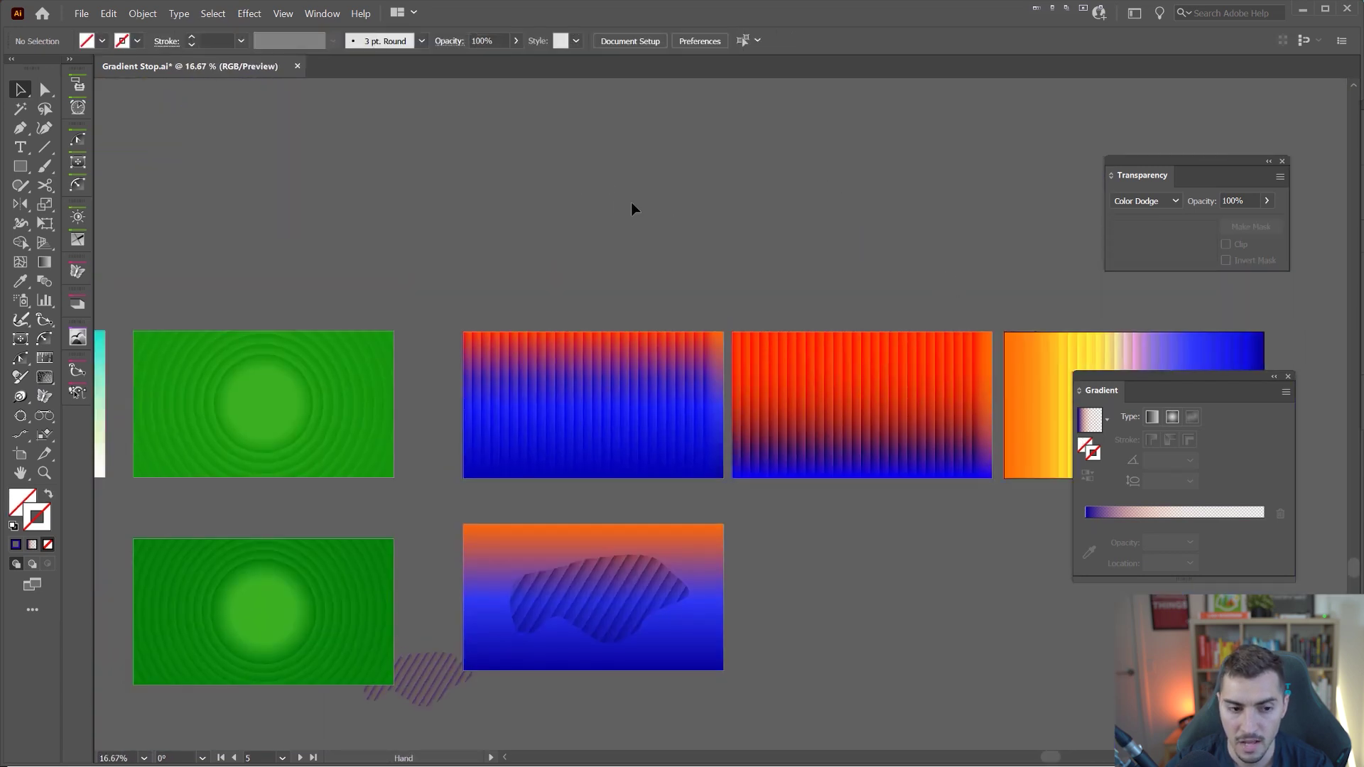
scroll(666, 222, "down", 1)
scroll(852, 303, "left", 5)
scroll(717, 431, "up", 3)
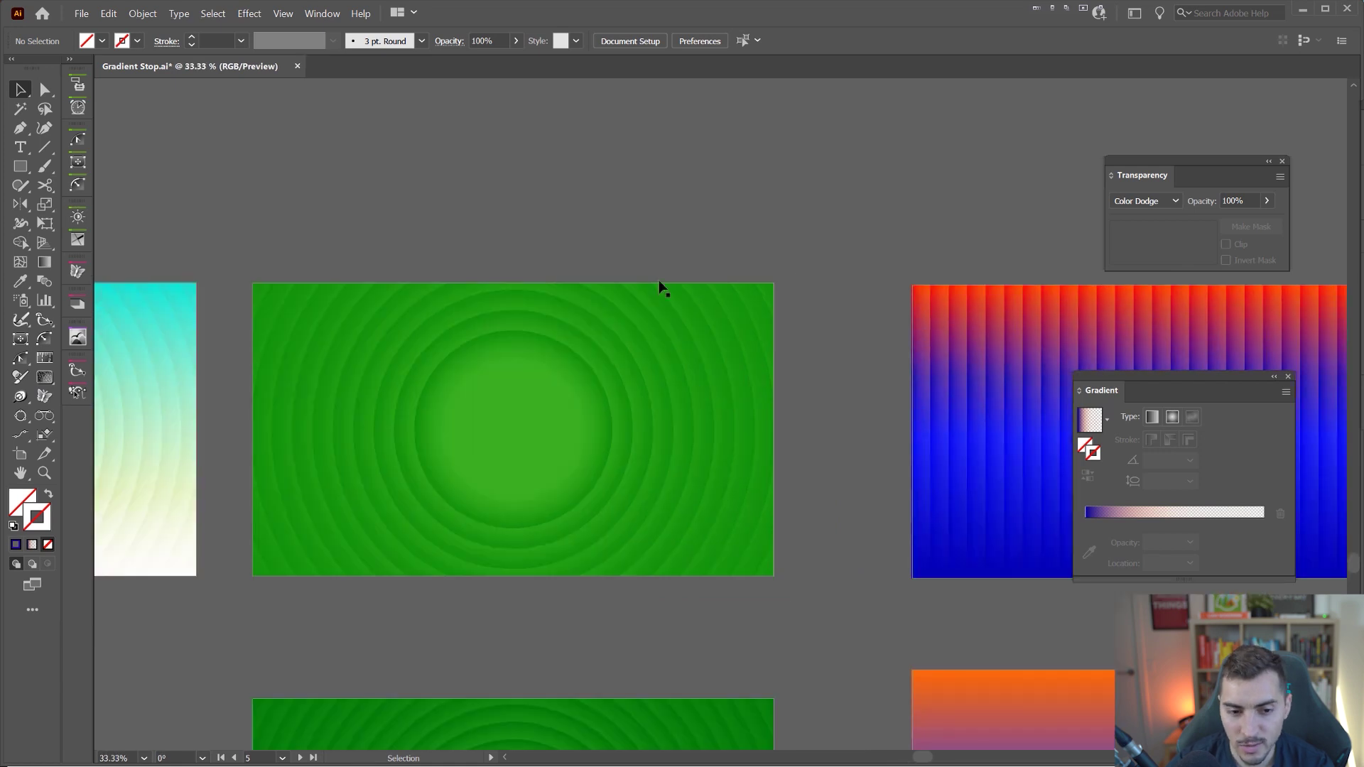
scroll(849, 256, "down", 1)
scroll(904, 219, "right", 4)
scroll(703, 265, "down", 2)
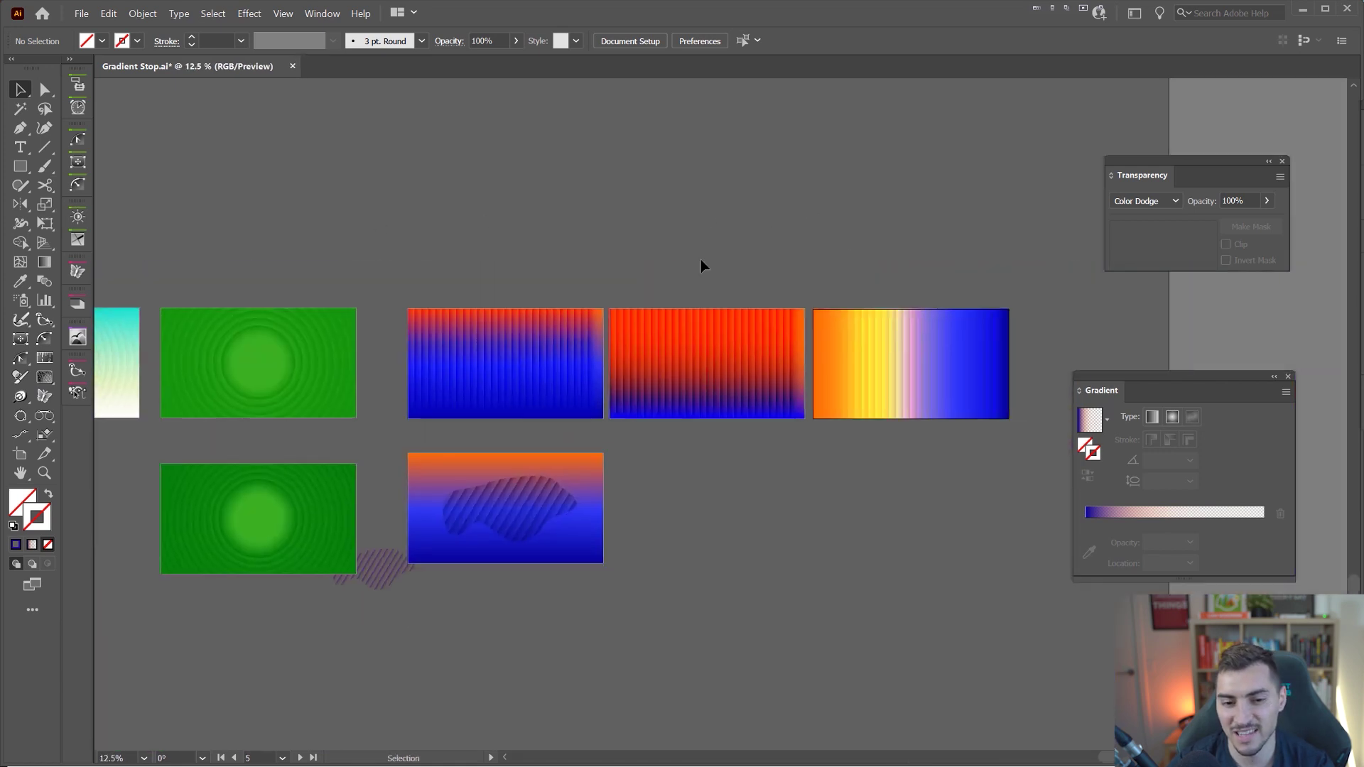